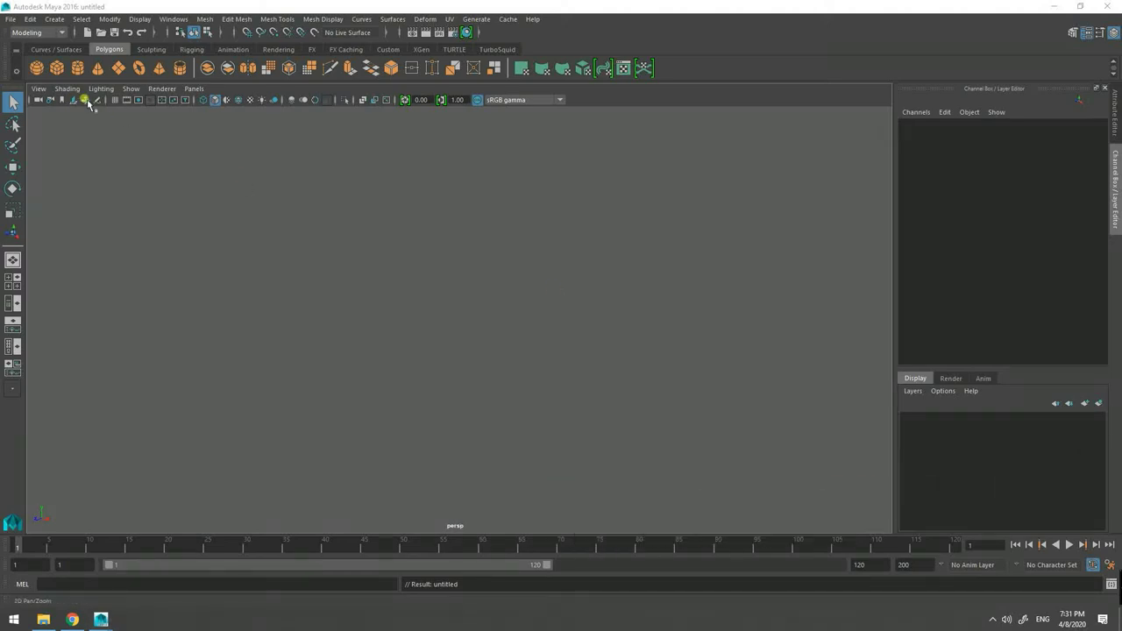
Step: Create a polygon pipe and set its Rotate X to exactly 90 so it faces the camera
{"action": "left_click", "coordinate": [180, 70]}
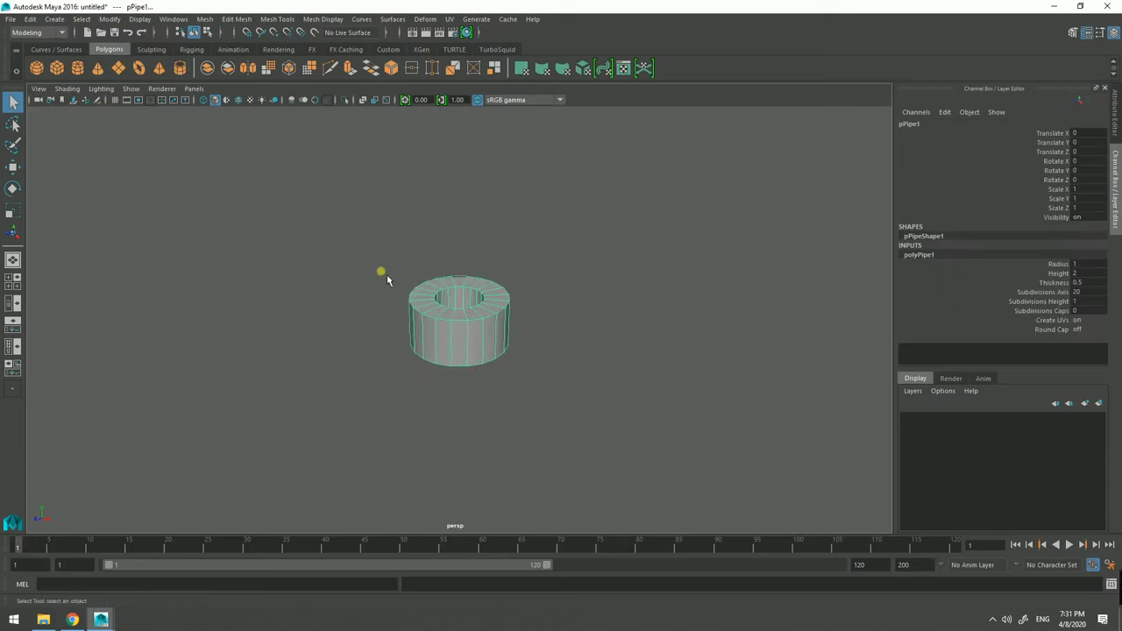
{"action": "scroll", "coordinate": [386, 278], "scroll_direction": "up", "scroll_amount": 2}
{"action": "left_click", "coordinate": [13, 189]}
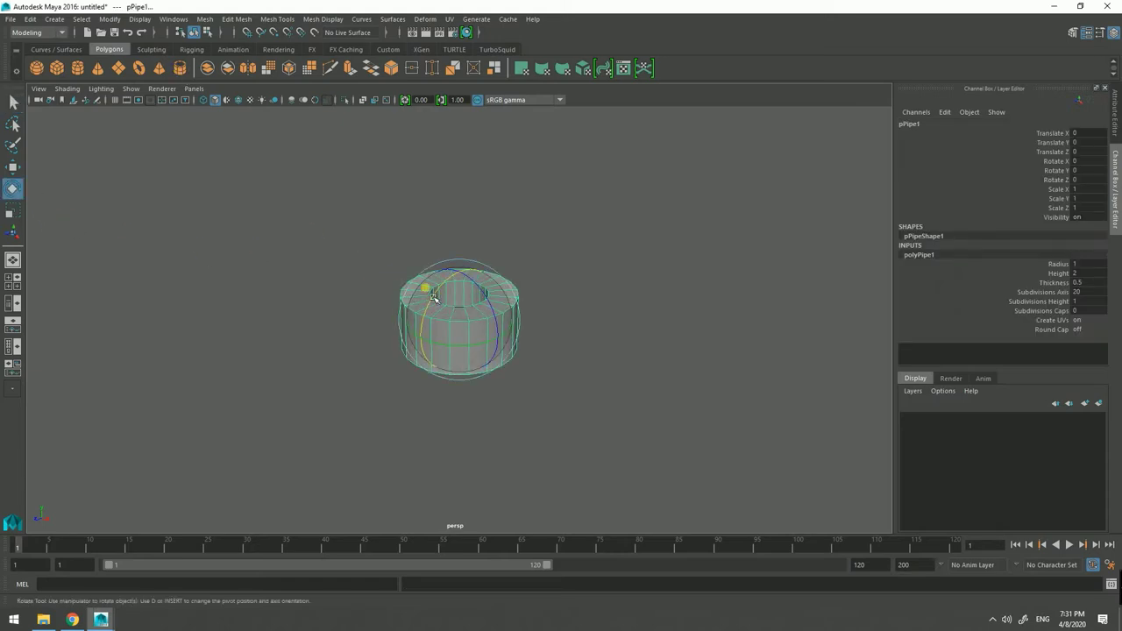
{"action": "left_click_drag", "start_coordinate": [430, 322], "coordinate": [467, 368]}
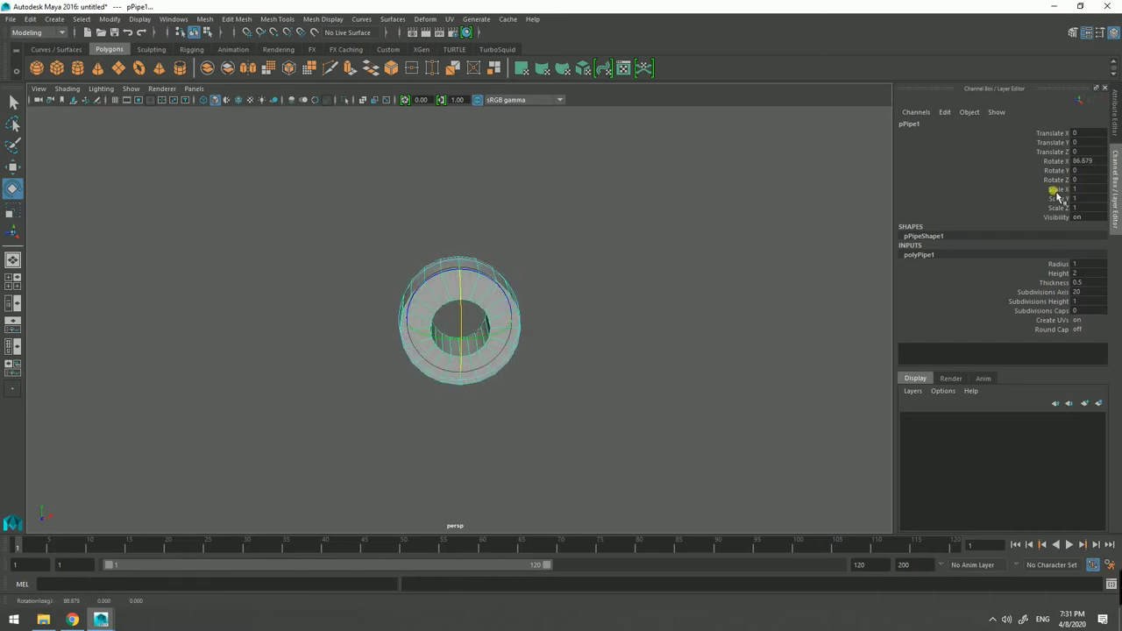
{"action": "double_click", "coordinate": [1088, 166]}
{"action": "type", "text": "0"}
{"action": "key", "text": "Return"}
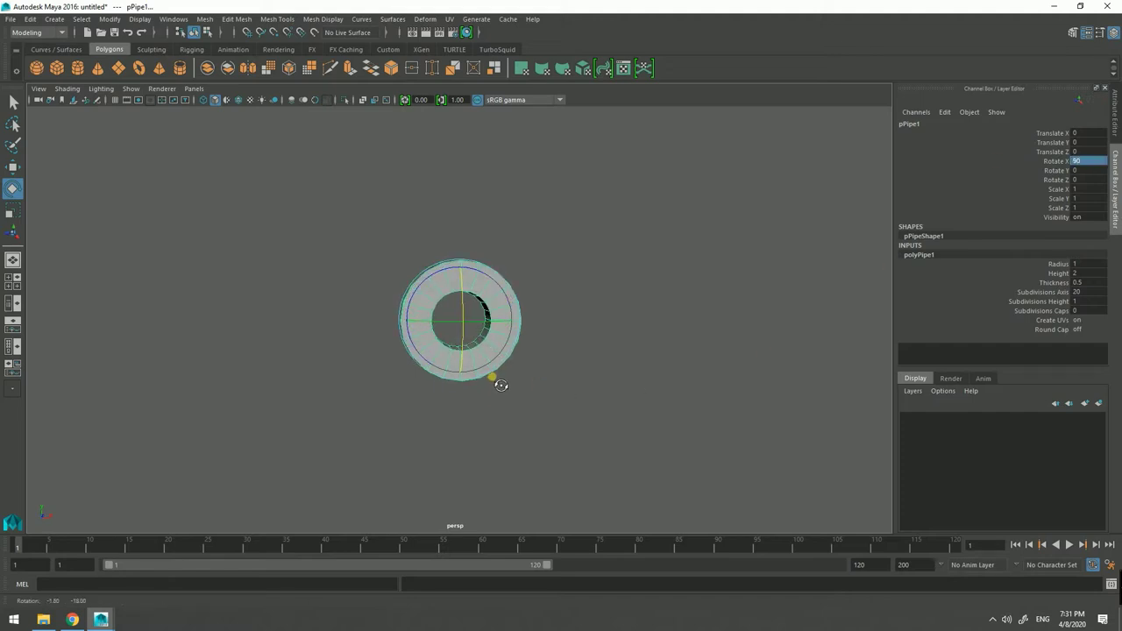
Step: Increase the pipe's Subdivisions Axis to 40 in the Channel Box
{"action": "left_click", "coordinate": [13, 105]}
{"action": "left_click_drag", "start_coordinate": [371, 293], "coordinate": [383, 292], "text": "alt"}
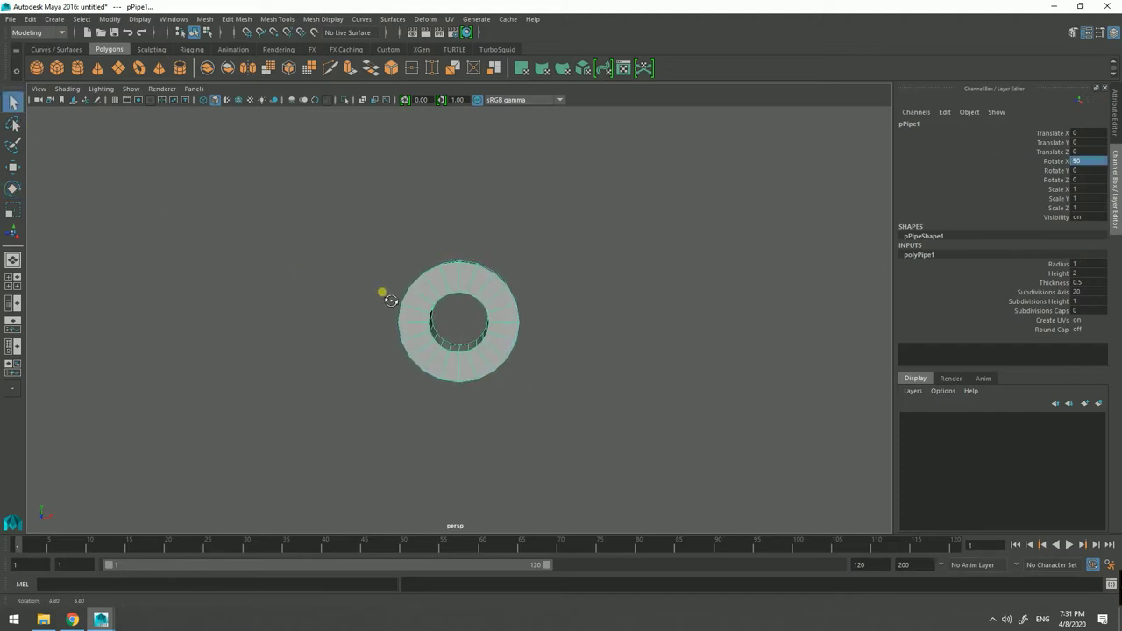
{"action": "double_click", "coordinate": [1074, 293]}
{"action": "type", "text": "40"}
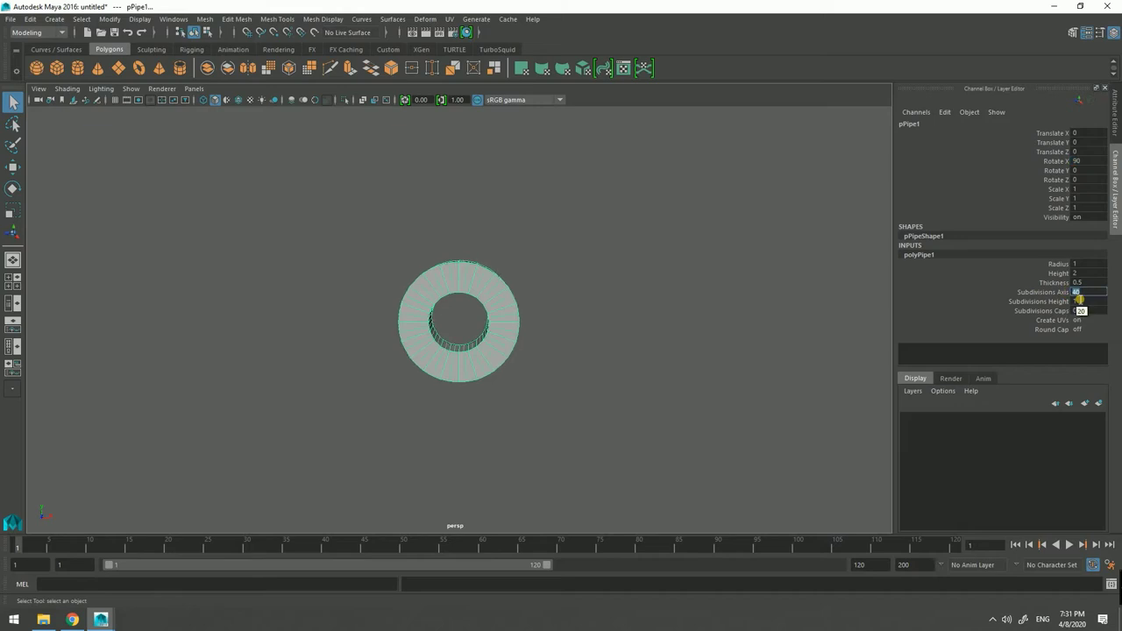
{"action": "left_click", "coordinate": [495, 282]}
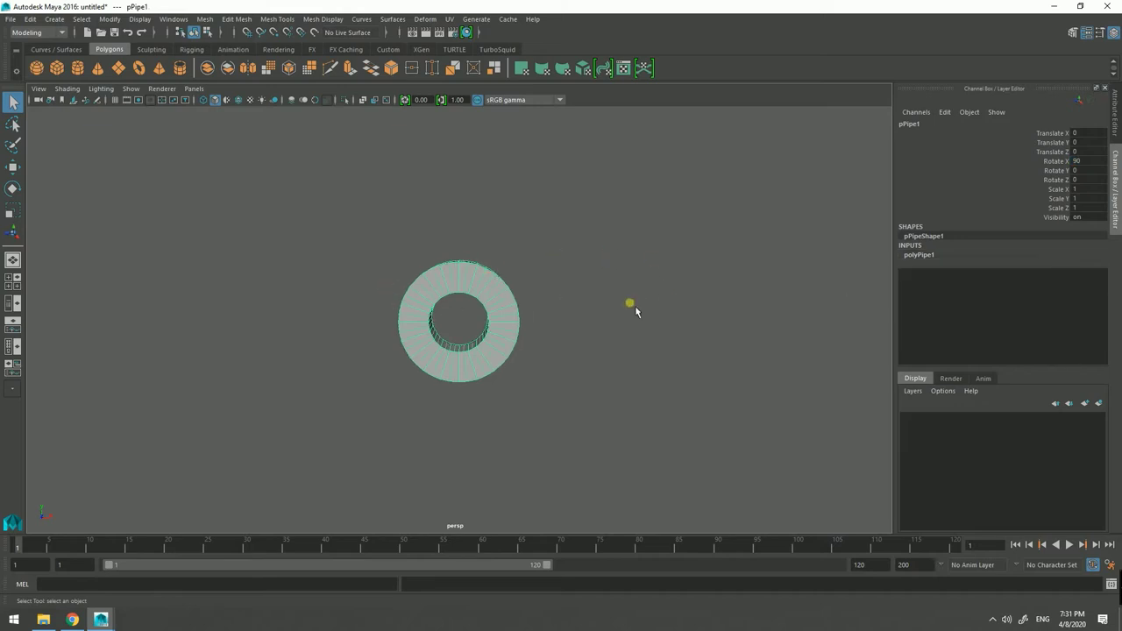
Step: Drag polyPipe1's Radius up to 3.2 in the viewport and tilt the view to check the ring
{"action": "left_click", "coordinate": [934, 256]}
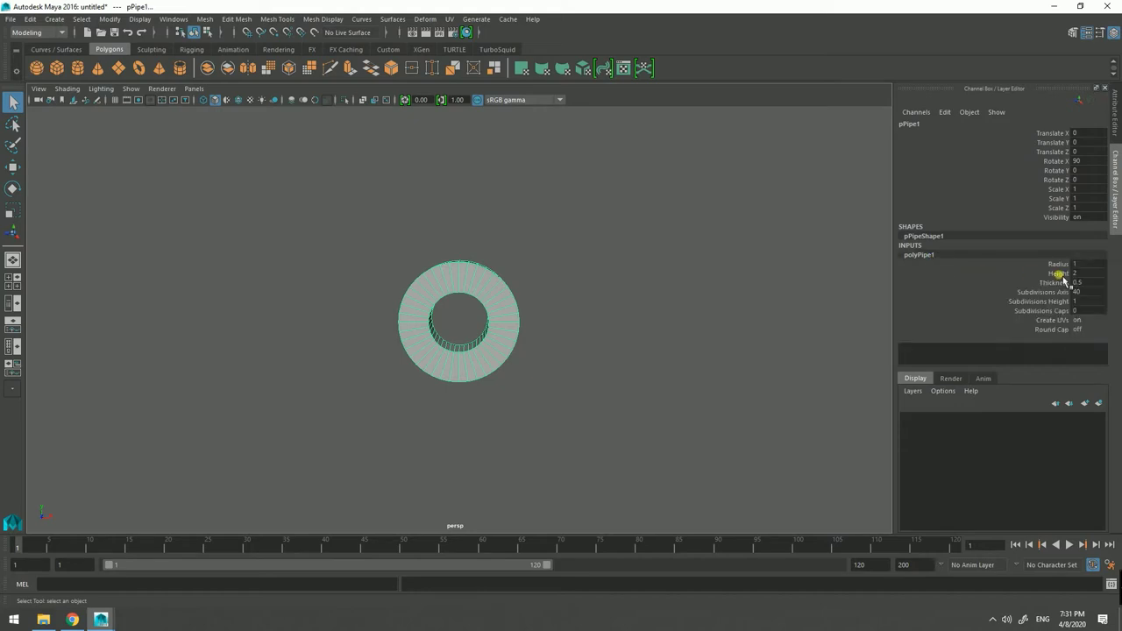
{"action": "left_click", "coordinate": [1058, 265]}
{"action": "middle_click_drag", "start_coordinate": [659, 308], "coordinate": [671, 306]}
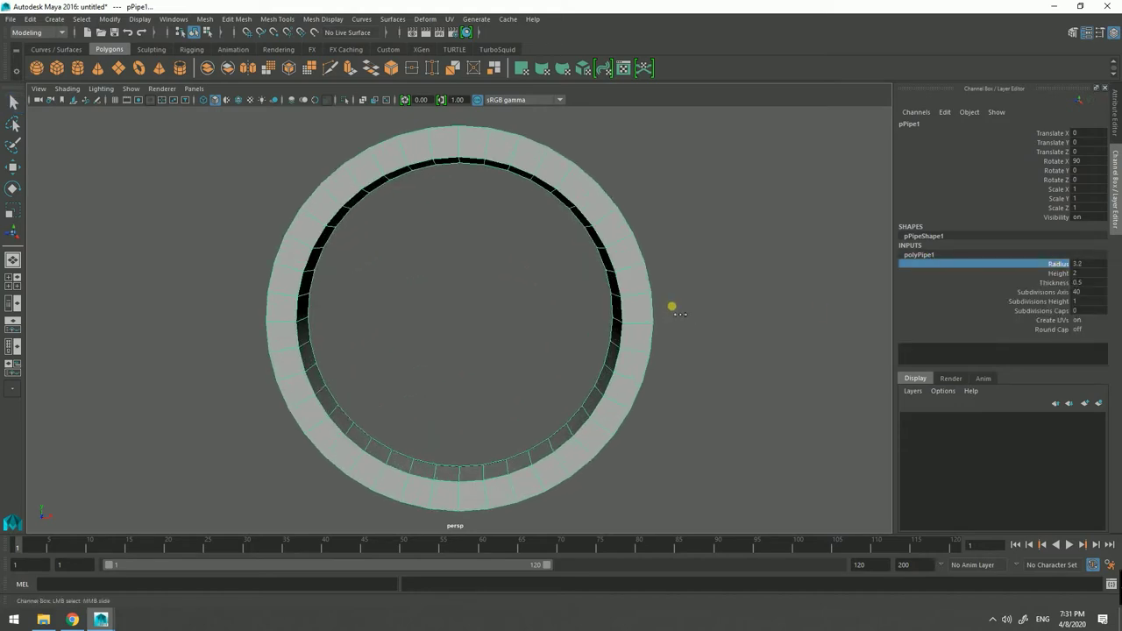
{"action": "mouse_move", "coordinate": [634, 313]}
{"action": "left_mouse_down", "text": "alt"}
{"action": "mouse_move", "coordinate": [609, 315]}
{"action": "mouse_move", "coordinate": [626, 316]}
{"action": "left_mouse_up", "text": "alt"}
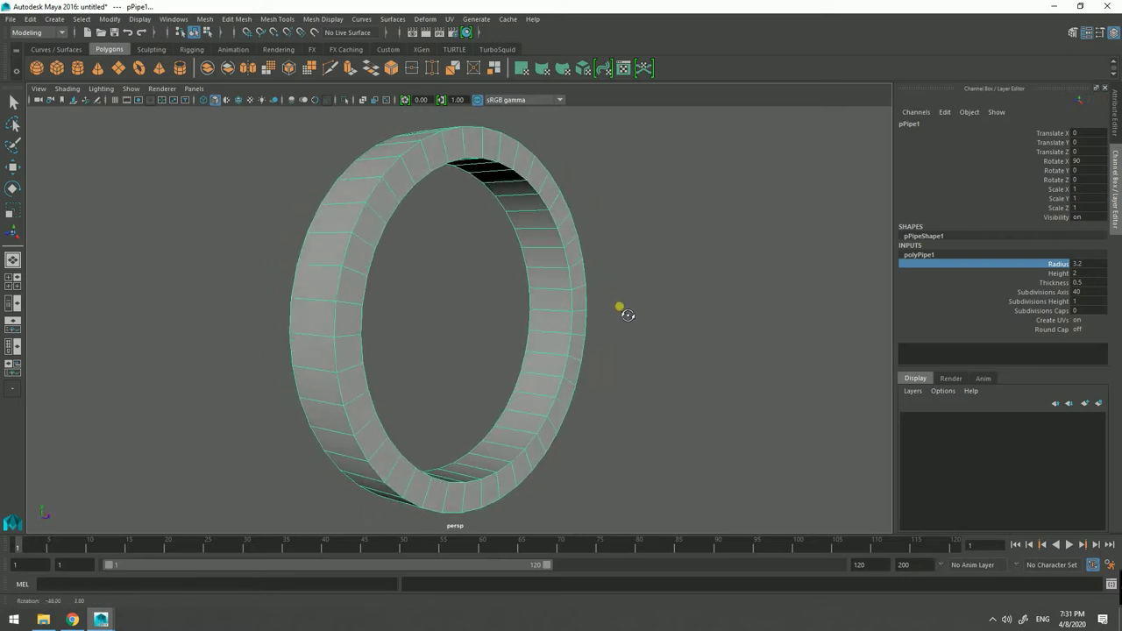
{"action": "right_click", "coordinate": [316, 271]}
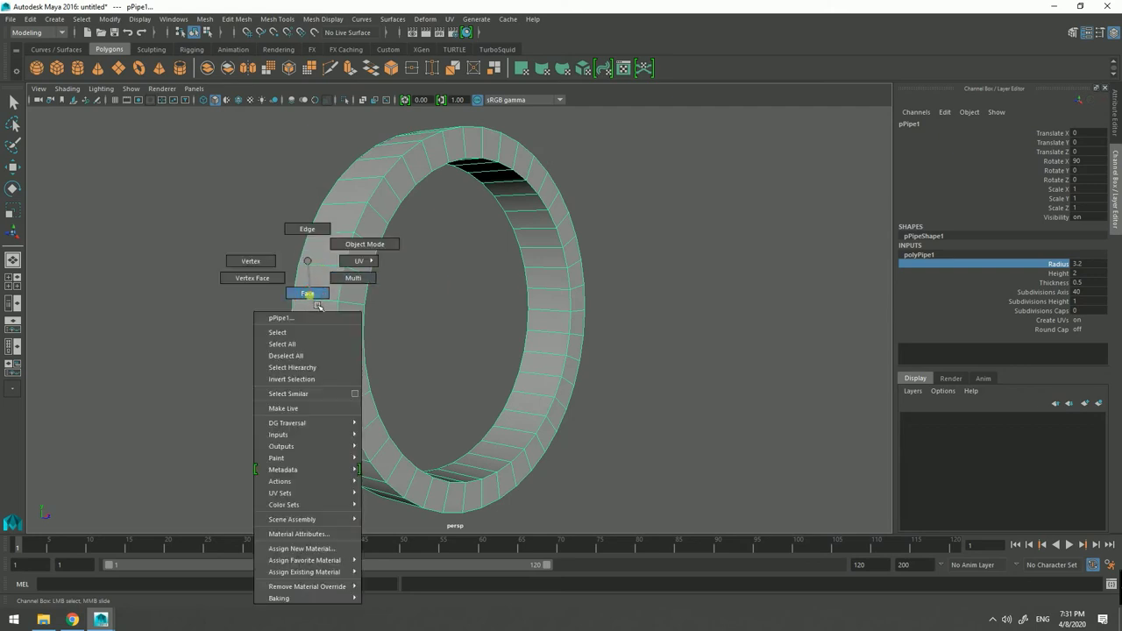
Step: Select the front face loop of the pipe, invert the selection and delete the other faces
{"action": "left_click", "coordinate": [307, 292]}
{"action": "left_click", "coordinate": [359, 282]}
{"action": "key", "text": "ctrl+shift+a"}
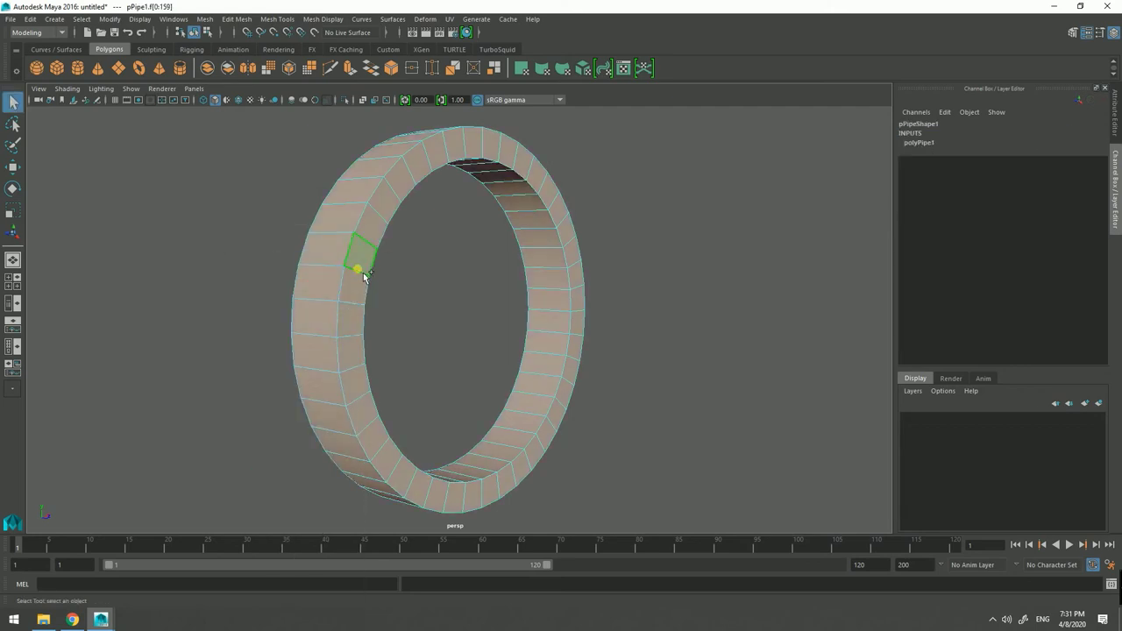
{"action": "left_click", "coordinate": [368, 229]}
{"action": "double_click", "coordinate": [368, 228]}
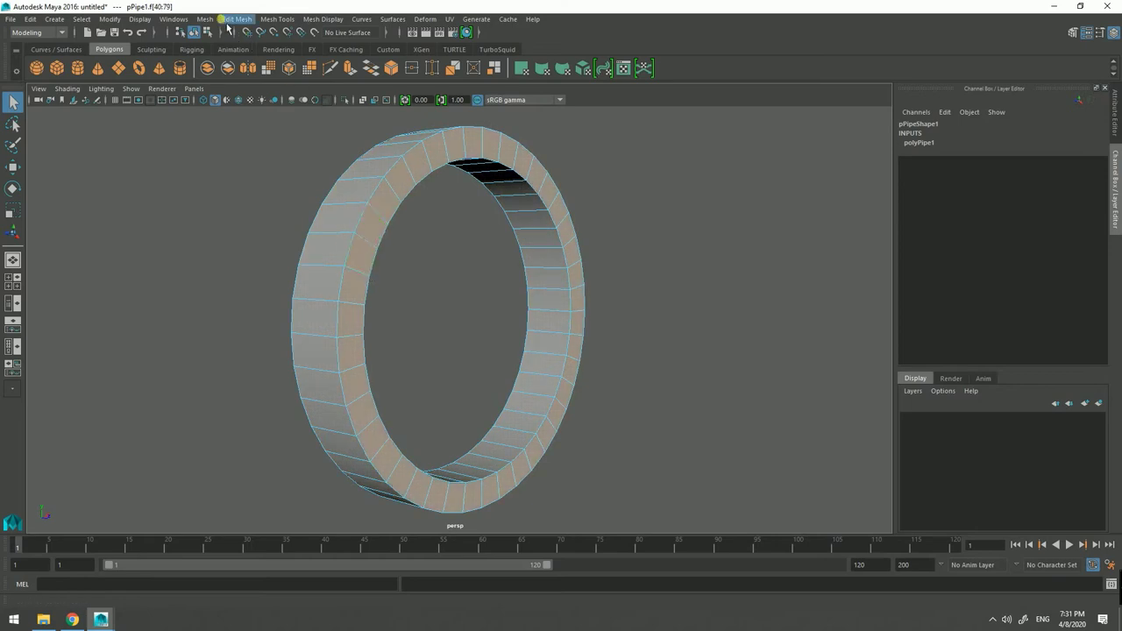
{"action": "left_click", "coordinate": [83, 19]}
{"action": "left_click", "coordinate": [101, 86]}
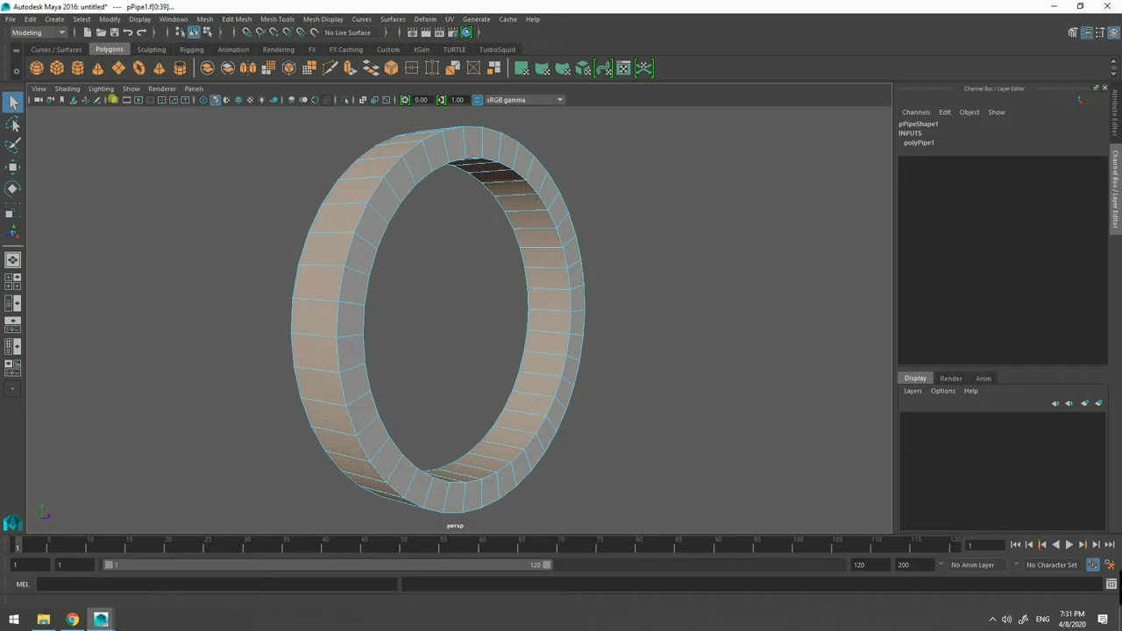
{"action": "key", "text": "Delete"}
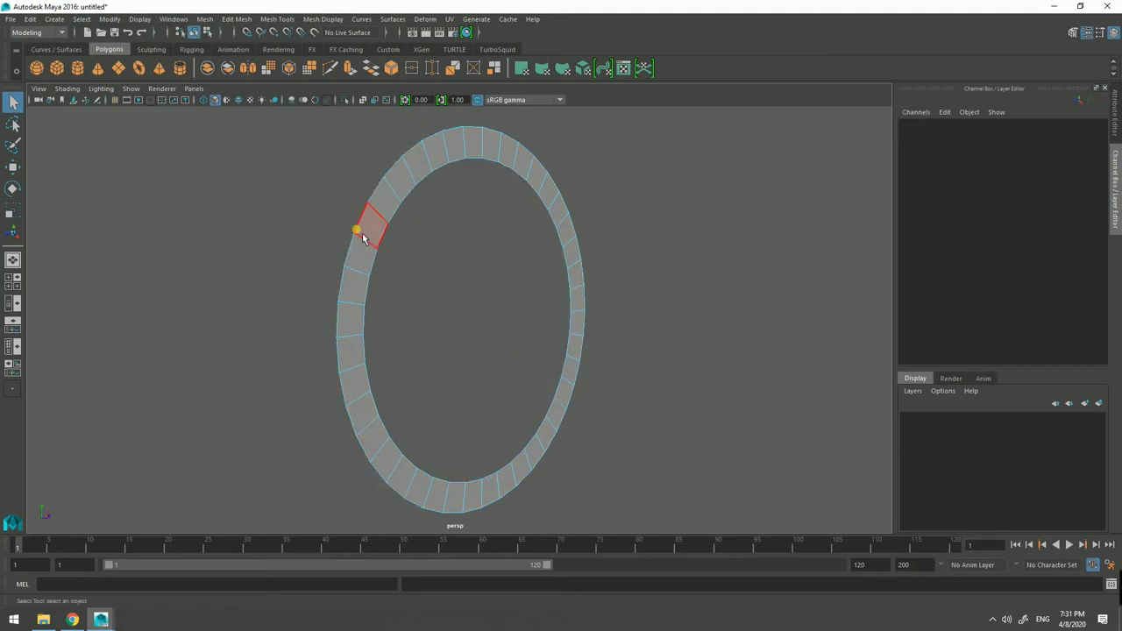
Step: Return to Object Mode, then switch to Edge mode and pick an inner edge
{"action": "right_click_drag", "start_coordinate": [356, 230], "coordinate": [383, 228]}
{"action": "left_click", "coordinate": [406, 221]}
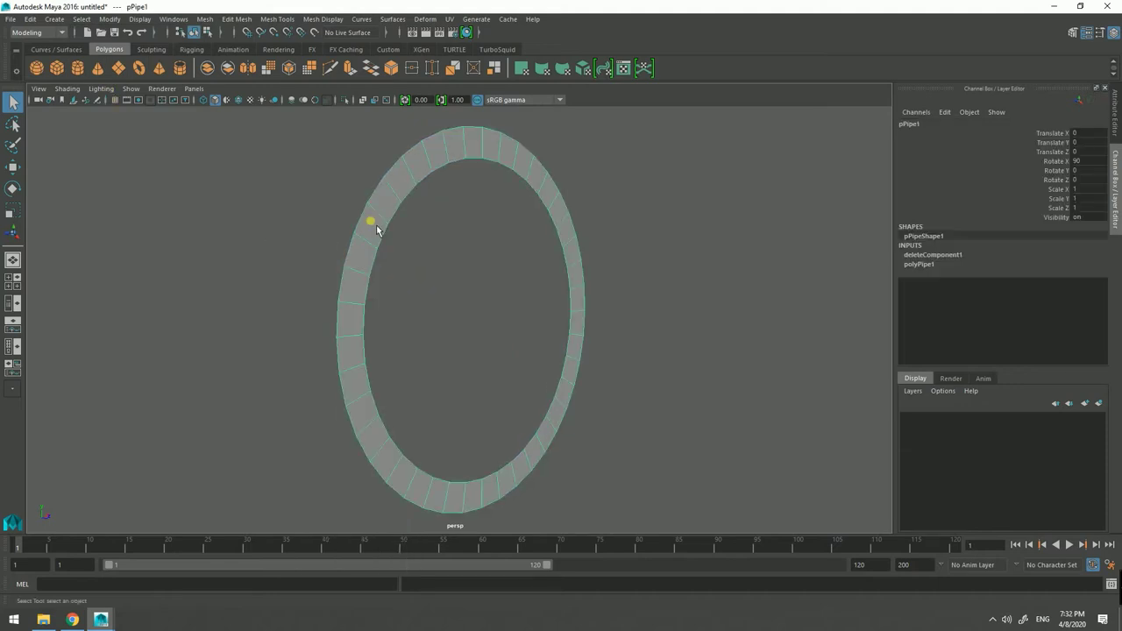
{"action": "mouse_move", "coordinate": [450, 234]}
{"action": "left_mouse_down", "text": "alt"}
{"action": "mouse_move", "coordinate": [443, 243]}
{"action": "mouse_move", "coordinate": [468, 219]}
{"action": "left_mouse_up", "text": "alt"}
{"action": "mouse_move", "coordinate": [469, 215]}
{"action": "right_mouse_down"}
{"action": "mouse_move", "coordinate": [476, 194]}
{"action": "mouse_move", "coordinate": [271, 295]}
{"action": "mouse_move", "coordinate": [573, 255]}
{"action": "mouse_move", "coordinate": [541, 277]}
{"action": "right_mouse_up"}
{"action": "left_click", "coordinate": [487, 184]}
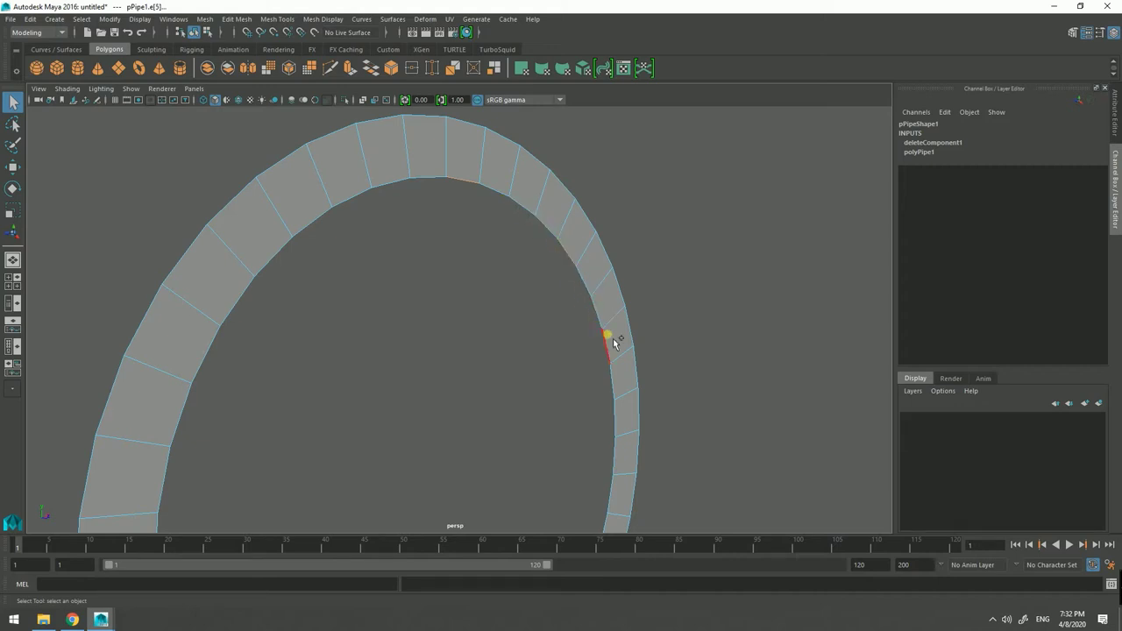
Step: Orbit and tilt the view to see the whole ring's inner edges
{"action": "mouse_move", "coordinate": [617, 383]}
{"action": "left_mouse_down", "text": "alt"}
{"action": "mouse_move", "coordinate": [571, 304]}
{"action": "mouse_move", "coordinate": [526, 320]}
{"action": "mouse_move", "coordinate": [544, 271]}
{"action": "mouse_move", "coordinate": [520, 266]}
{"action": "mouse_move", "coordinate": [513, 278]}
{"action": "left_mouse_up", "text": "alt"}
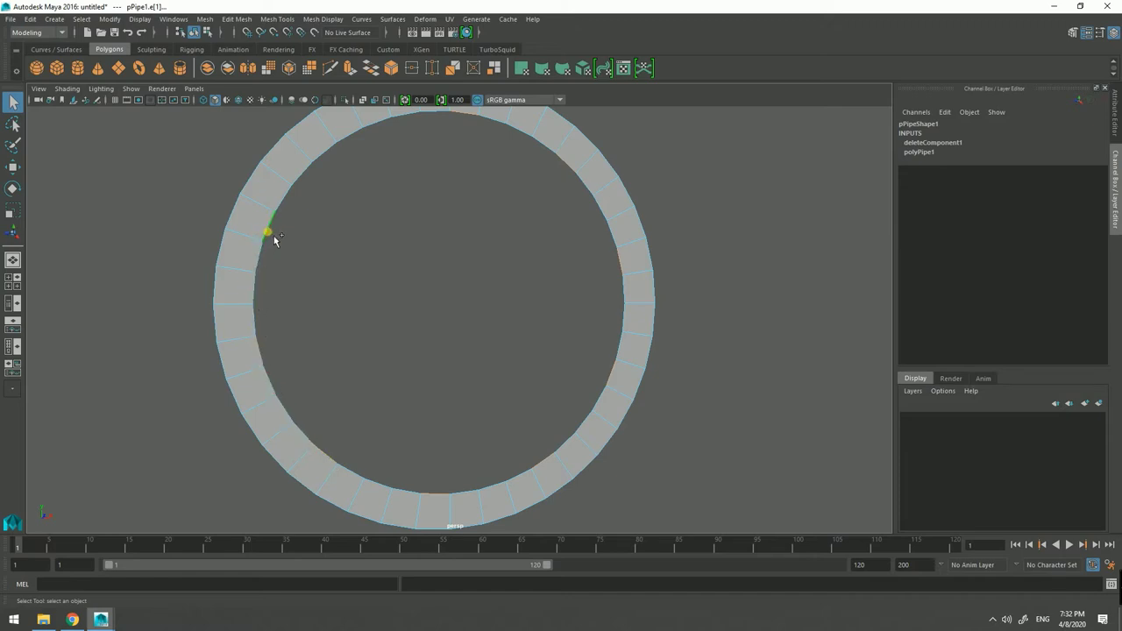
{"action": "left_click_drag", "start_coordinate": [273, 236], "coordinate": [316, 296], "text": "alt"}
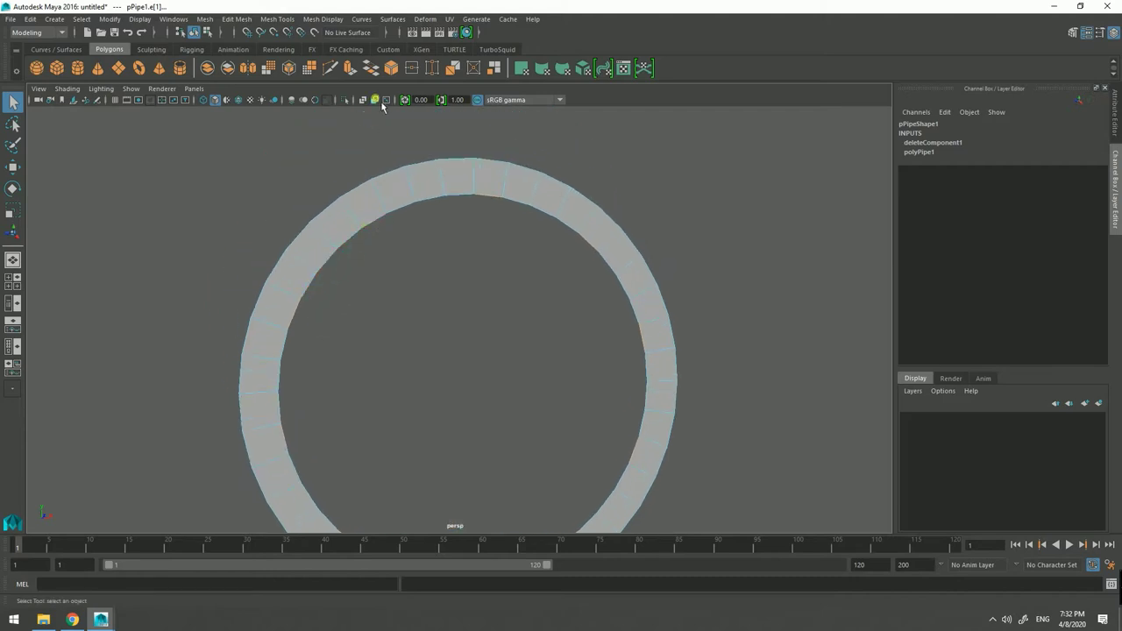
Step: Extrude the selected inner edges inward by 1.506 to form the spokes
{"action": "left_click", "coordinate": [349, 69]}
{"action": "scroll", "coordinate": [521, 237], "scroll_direction": "down", "scroll_amount": 3}
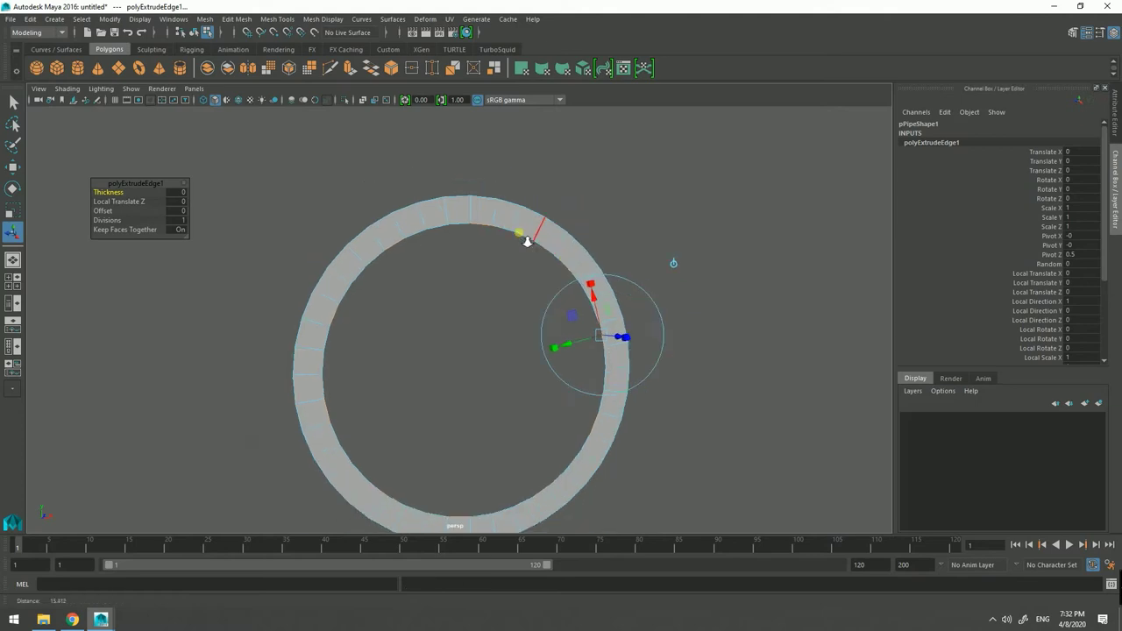
{"action": "left_click_drag", "start_coordinate": [571, 354], "coordinate": [567, 355]}
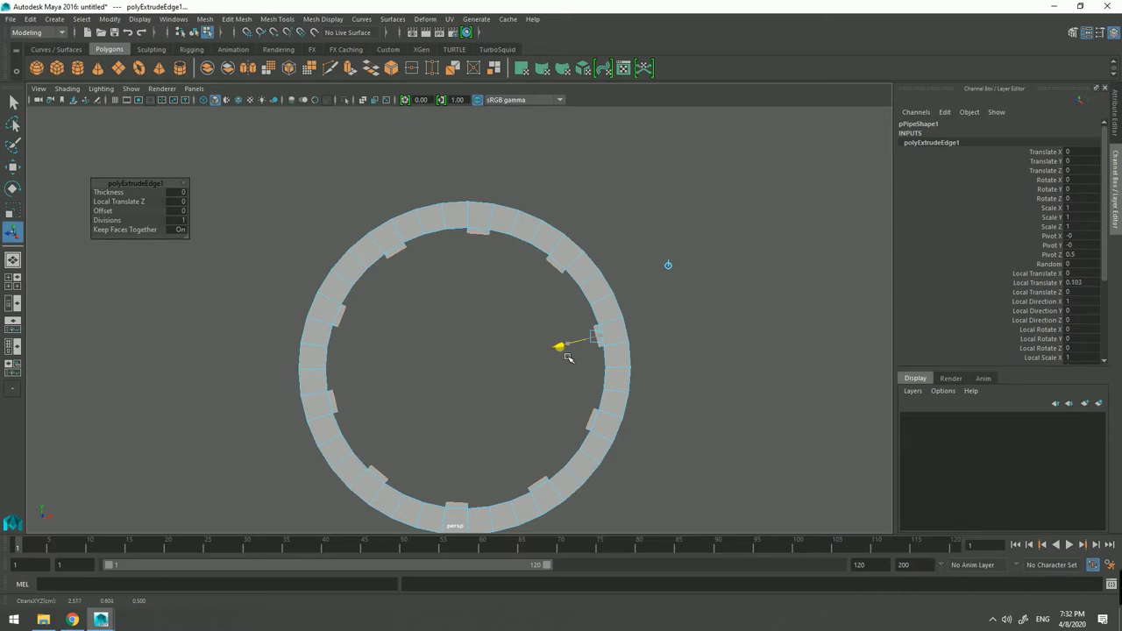
{"action": "left_click_drag", "start_coordinate": [569, 358], "coordinate": [495, 367]}
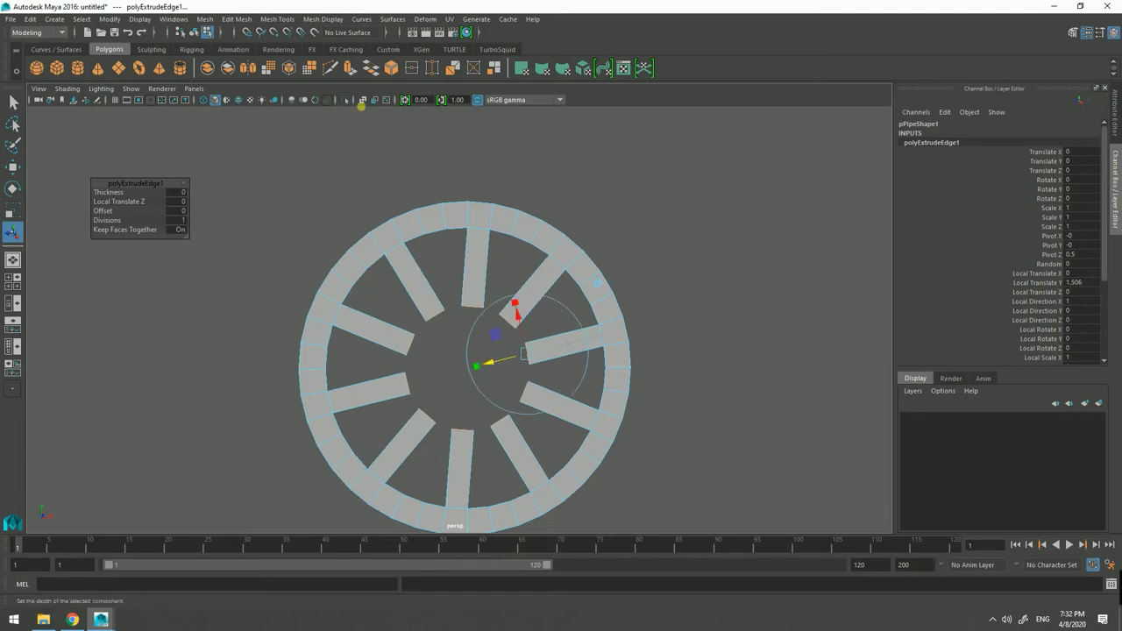
Step: Show the four-view layout, maximize the front view and frame the spokes
{"action": "left_click", "coordinate": [14, 286]}
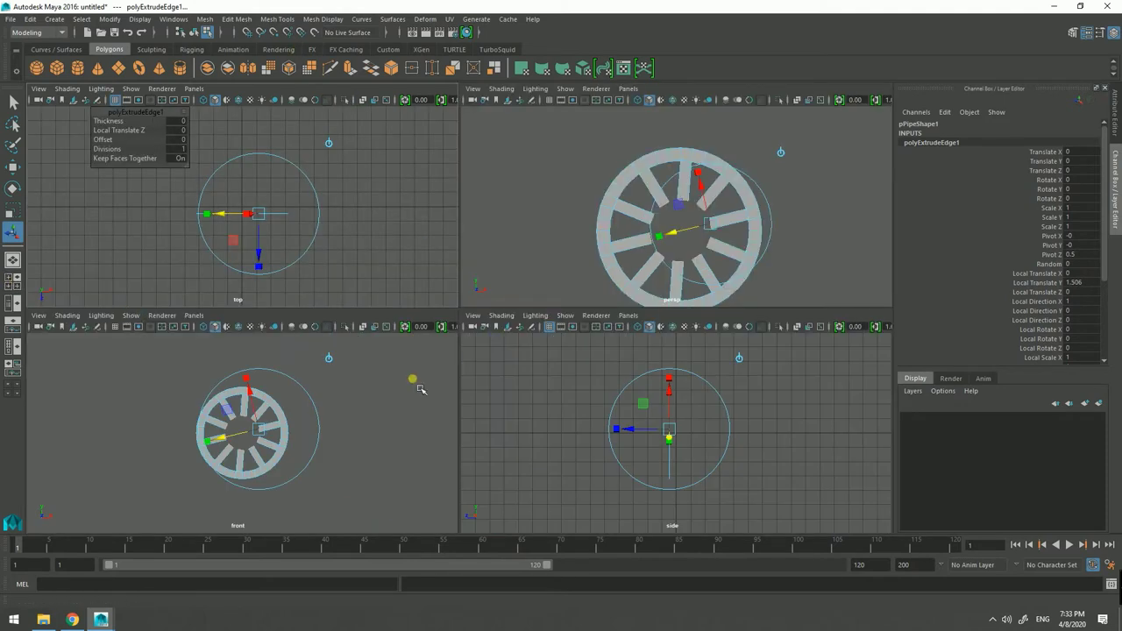
{"action": "key", "text": "space"}
{"action": "key", "text": "f"}
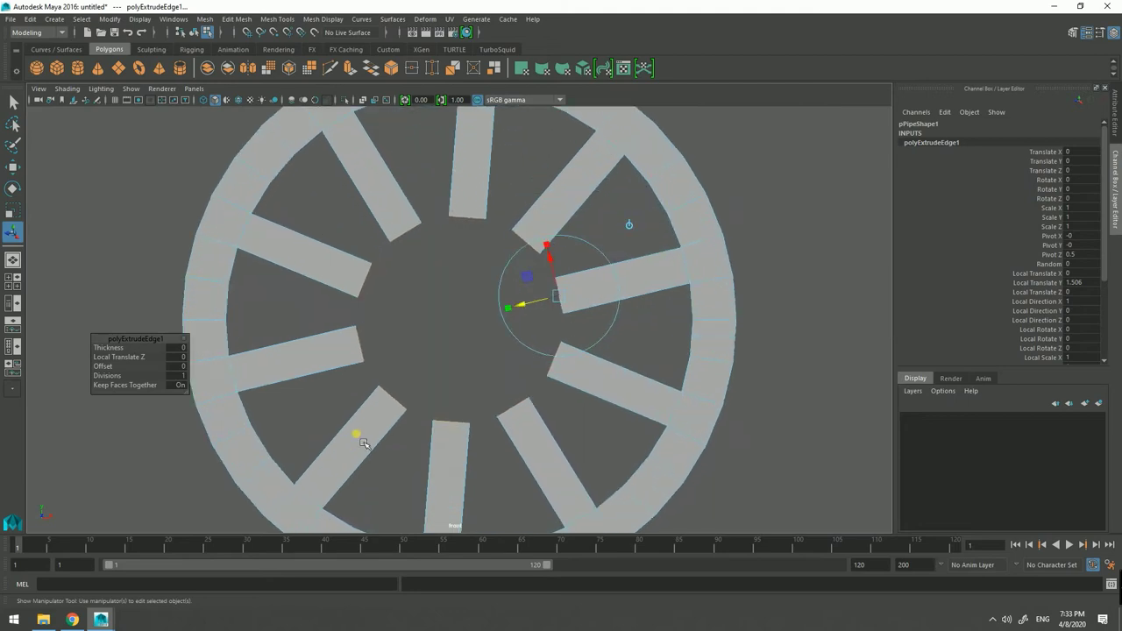
{"action": "scroll", "coordinate": [361, 438], "scroll_direction": "up", "scroll_amount": 2}
{"action": "scroll", "coordinate": [451, 420], "scroll_direction": "up", "scroll_amount": 1}
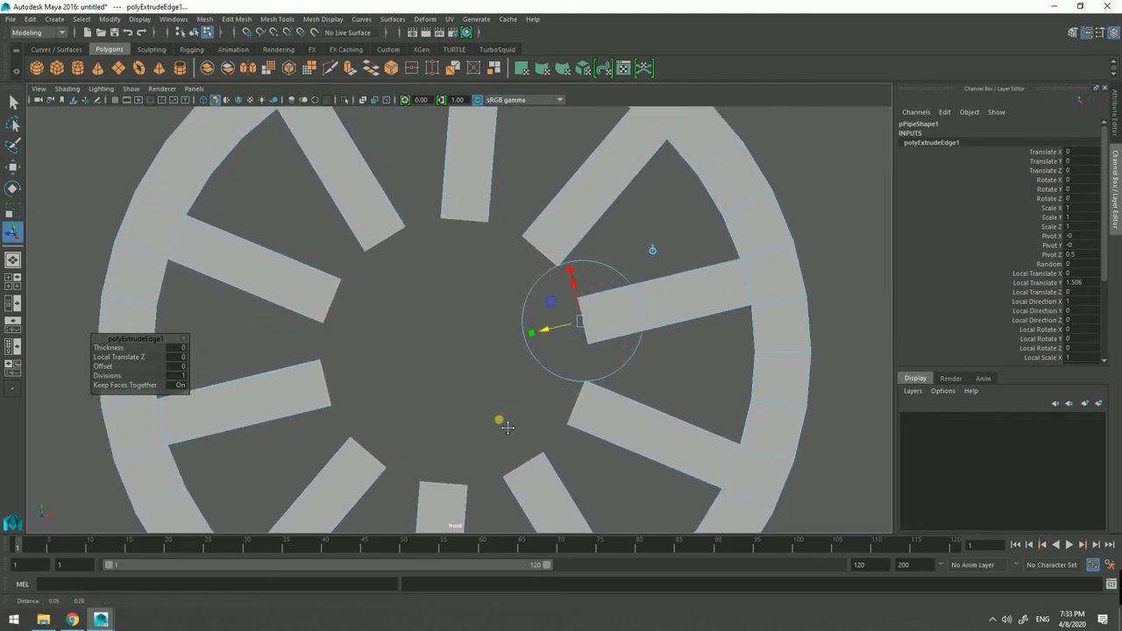
Step: Extrude the spoke ends twice more, pulling each extrusion inward toward the hub
{"action": "left_click", "coordinate": [350, 71]}
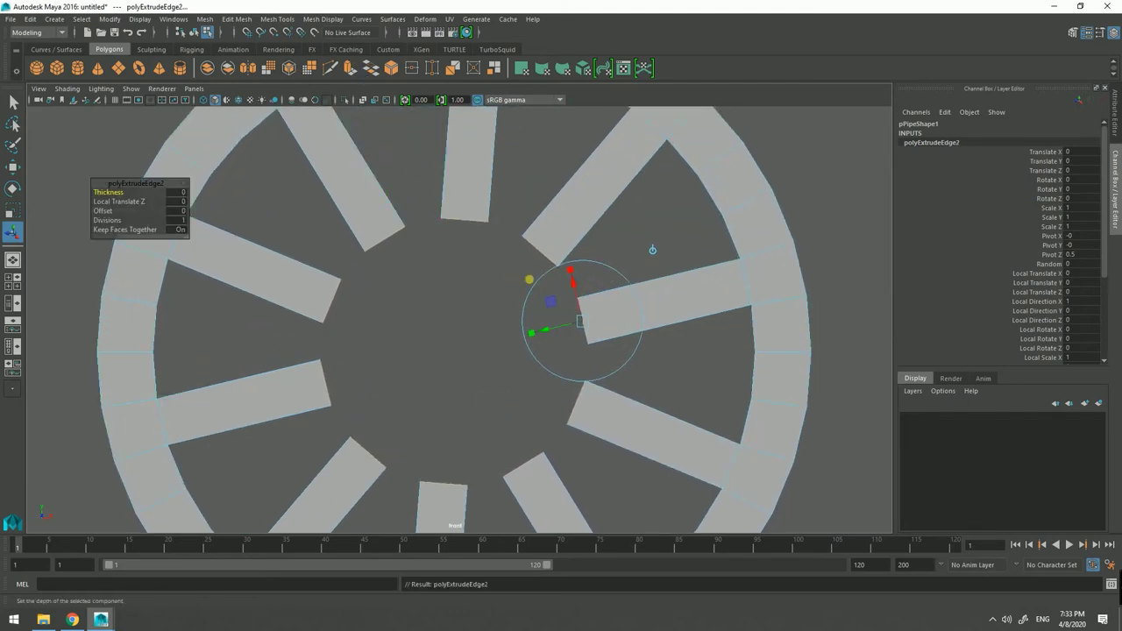
{"action": "left_click_drag", "start_coordinate": [547, 331], "coordinate": [504, 359]}
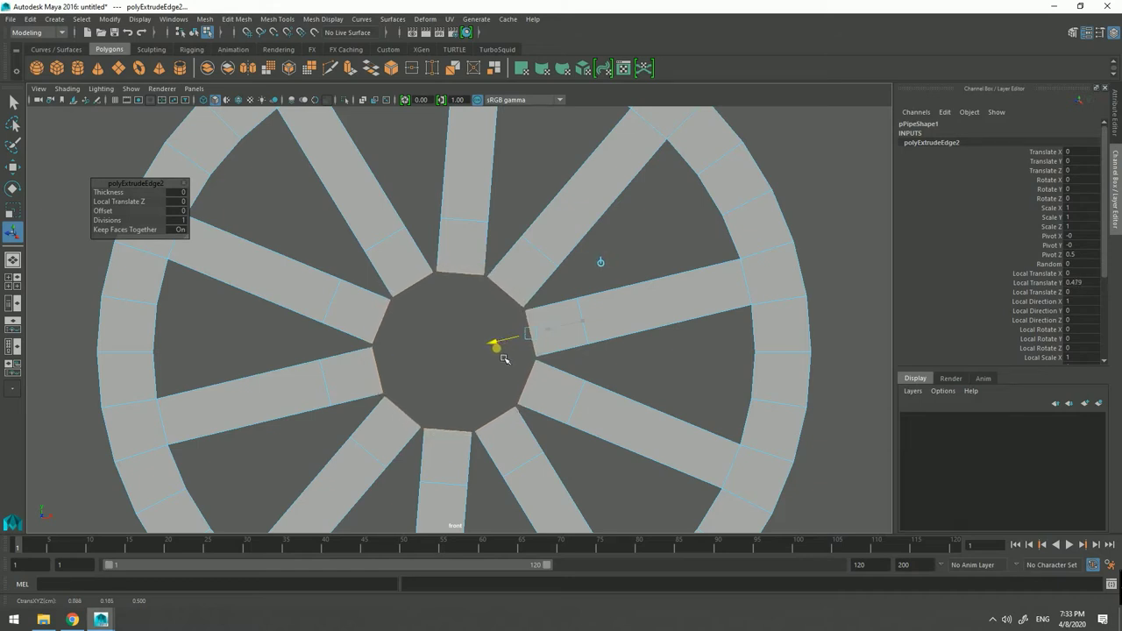
{"action": "left_click", "coordinate": [349, 70]}
{"action": "left_click_drag", "start_coordinate": [505, 353], "coordinate": [488, 354]}
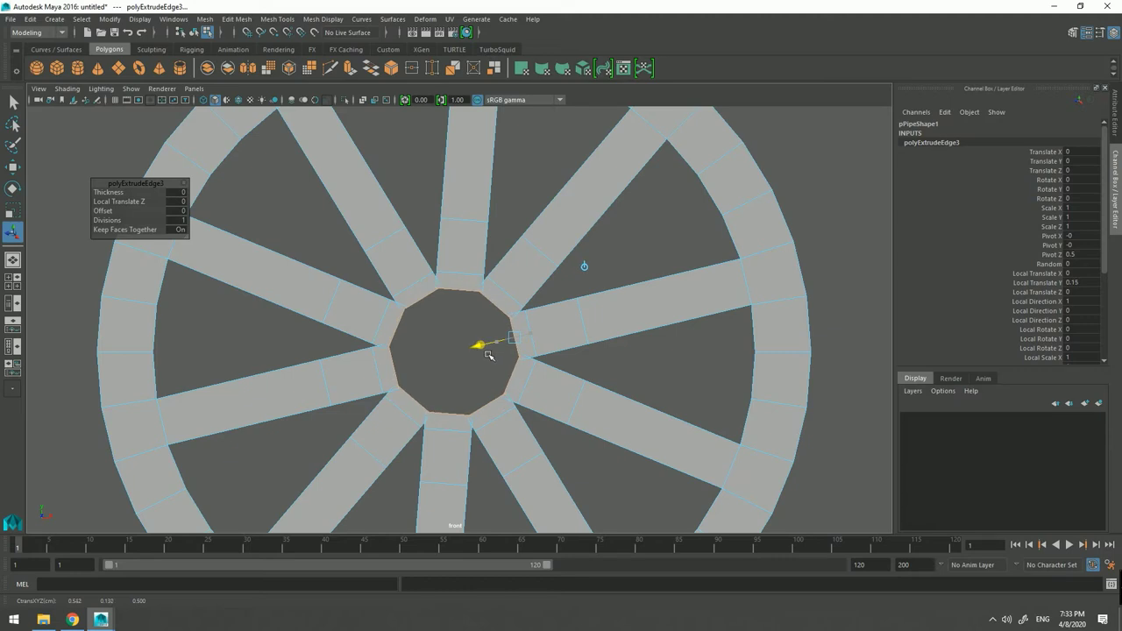
Step: Scale the newest spoke ends down to 0.384 so they taper around the hub
{"action": "left_click_drag", "start_coordinate": [504, 289], "coordinate": [523, 323]}
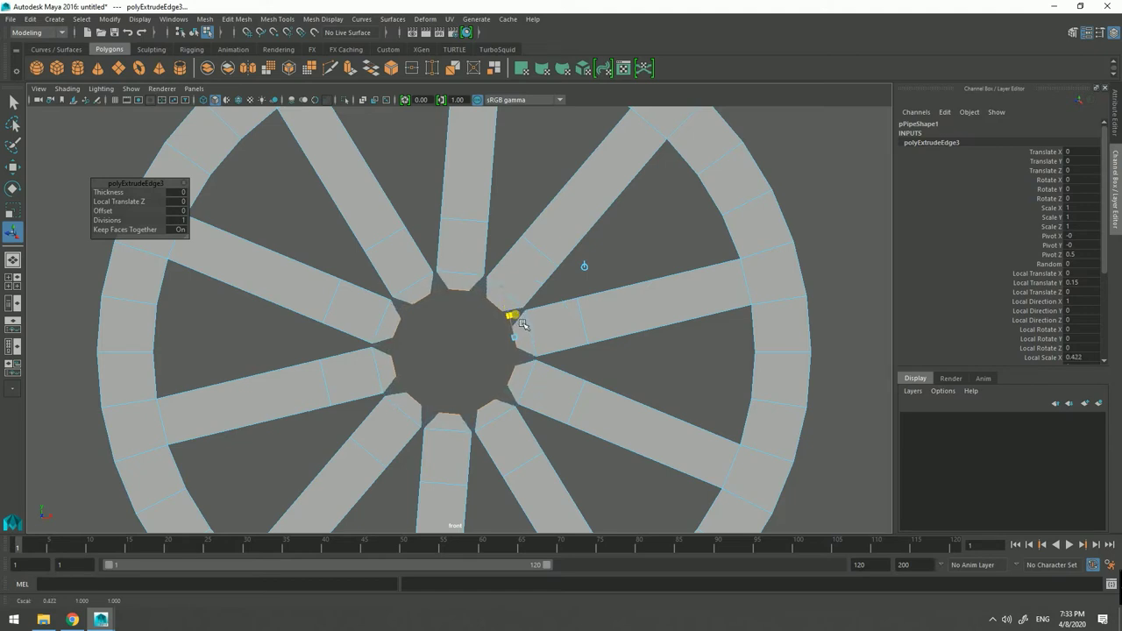
{"action": "scroll", "coordinate": [477, 307], "scroll_direction": "up", "scroll_amount": 2}
{"action": "scroll", "coordinate": [473, 309], "scroll_direction": "up", "scroll_amount": 3}
{"action": "scroll", "coordinate": [470, 312], "scroll_direction": "up", "scroll_amount": 1}
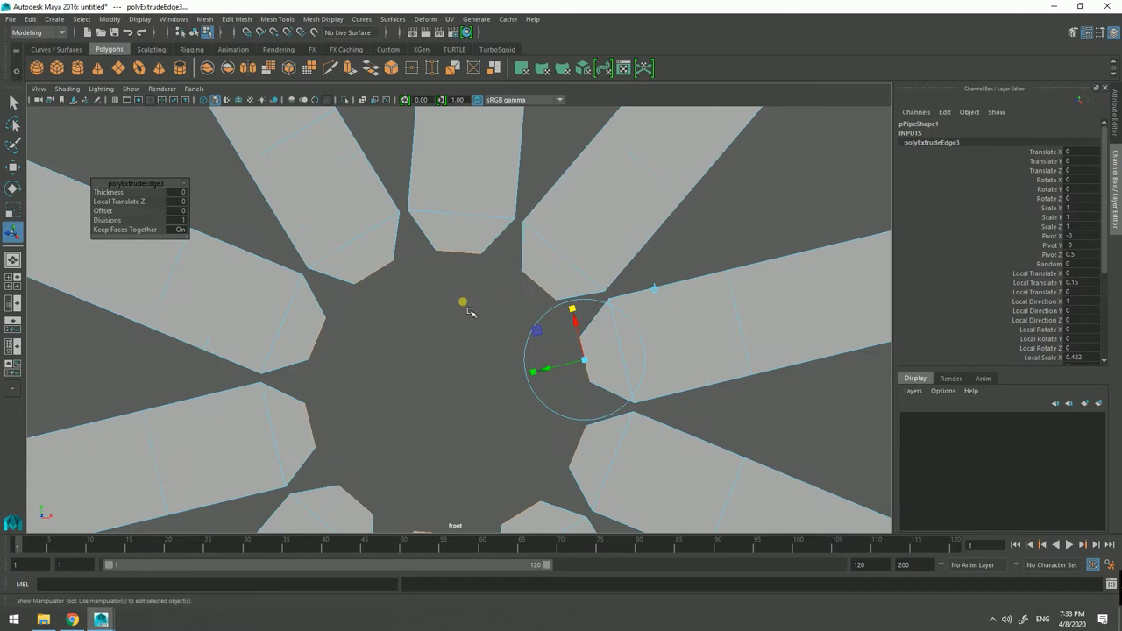
{"action": "scroll", "coordinate": [526, 333], "scroll_direction": "up", "scroll_amount": 2}
{"action": "scroll", "coordinate": [579, 324], "scroll_direction": "up", "scroll_amount": 1}
{"action": "left_click_drag", "start_coordinate": [585, 321], "coordinate": [593, 322]}
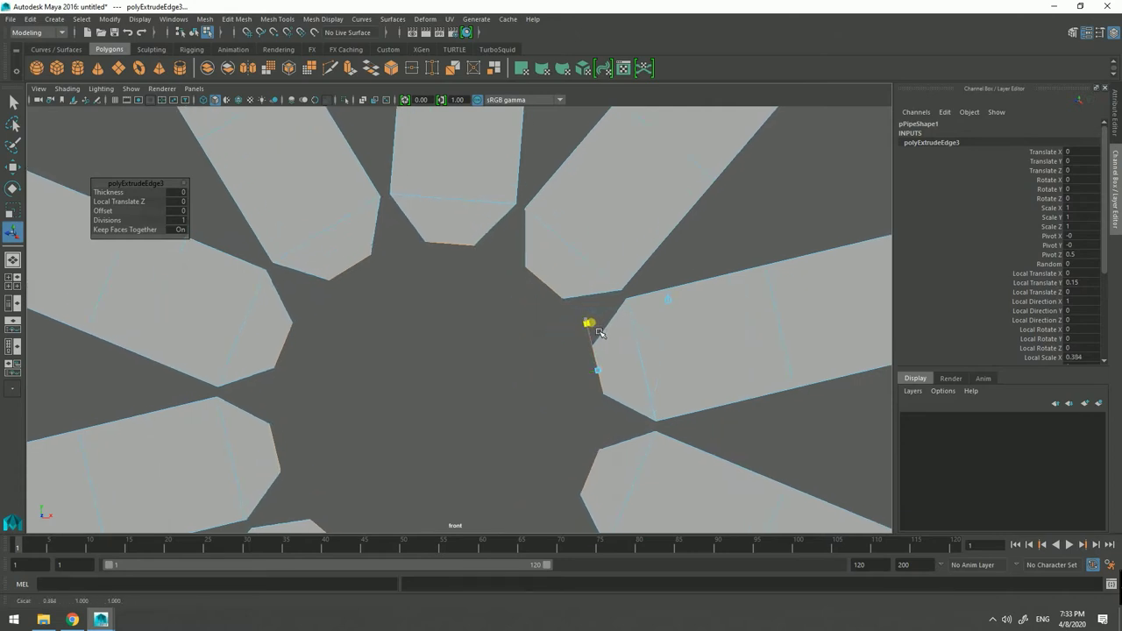
{"action": "mouse_move", "coordinate": [568, 260]}
{"action": "right_mouse_down"}
{"action": "mouse_move", "coordinate": [627, 250]}
{"action": "mouse_move", "coordinate": [601, 253]}
{"action": "mouse_move", "coordinate": [581, 217]}
{"action": "right_mouse_up"}
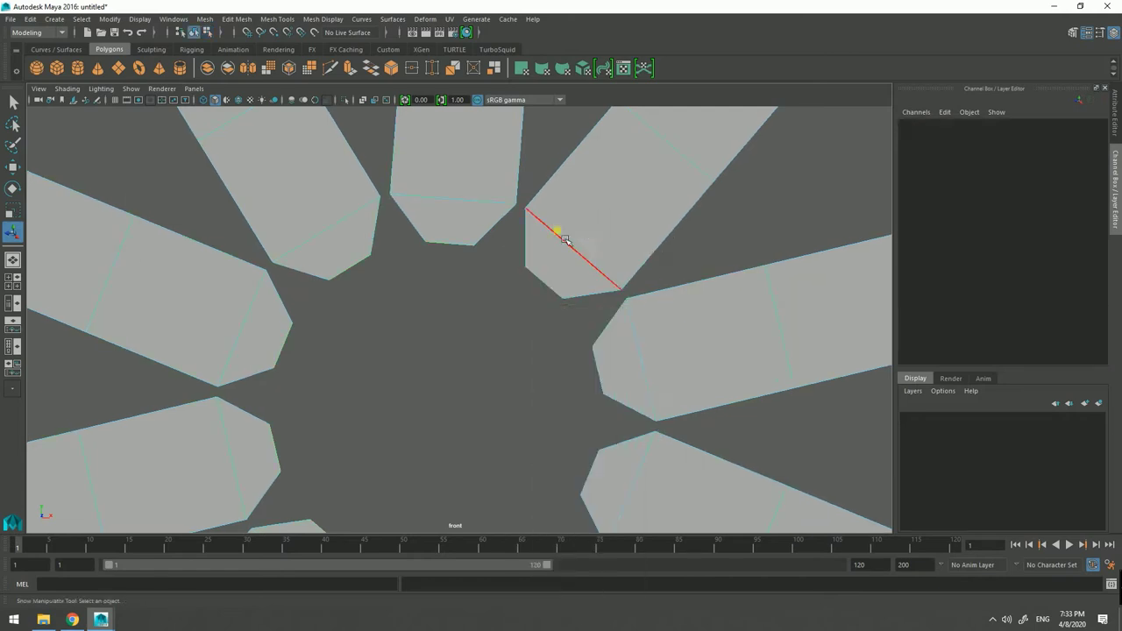
Step: With Bridge Options open, bridge the upper-right gaps between facing spoke-tip edges
{"action": "left_click", "coordinate": [236, 20]}
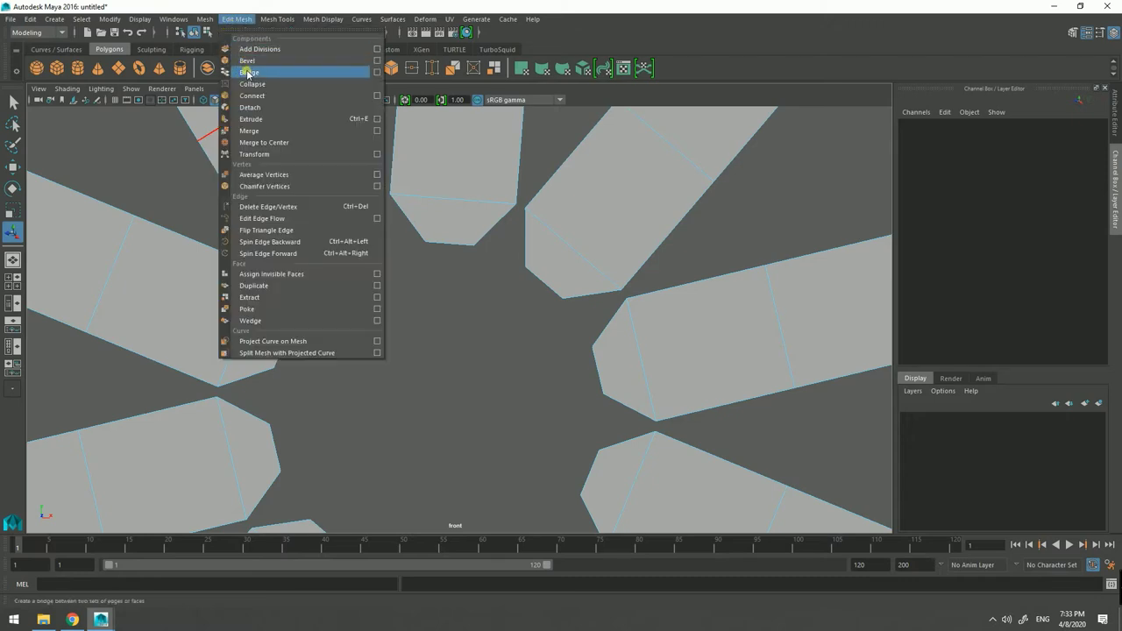
{"action": "left_click", "coordinate": [377, 73]}
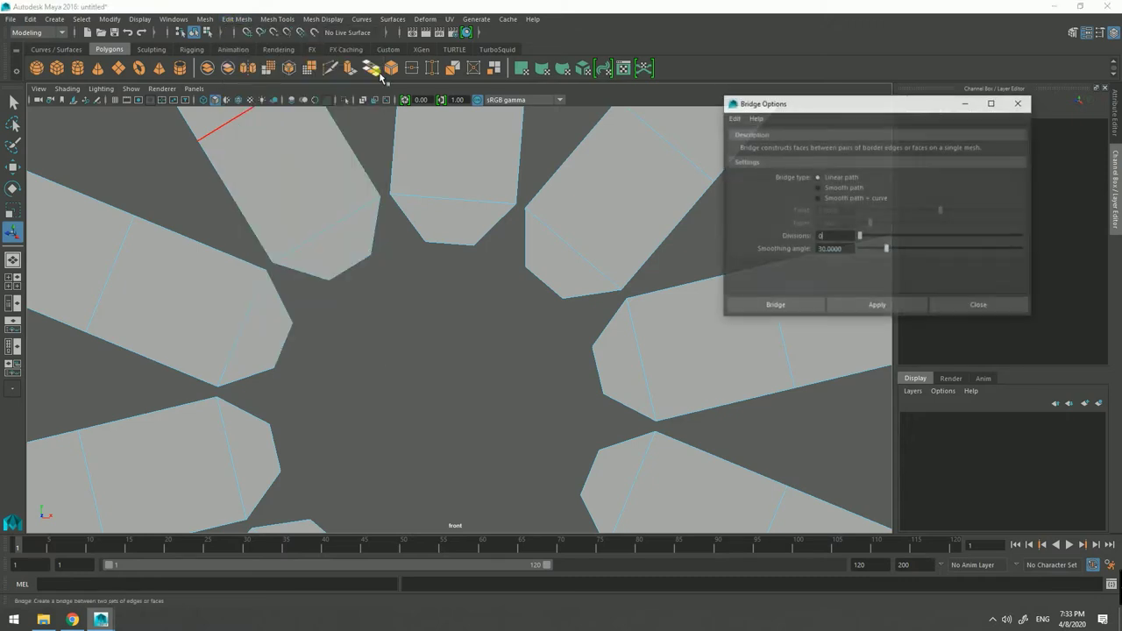
{"action": "left_click_drag", "start_coordinate": [807, 105], "coordinate": [807, 122]}
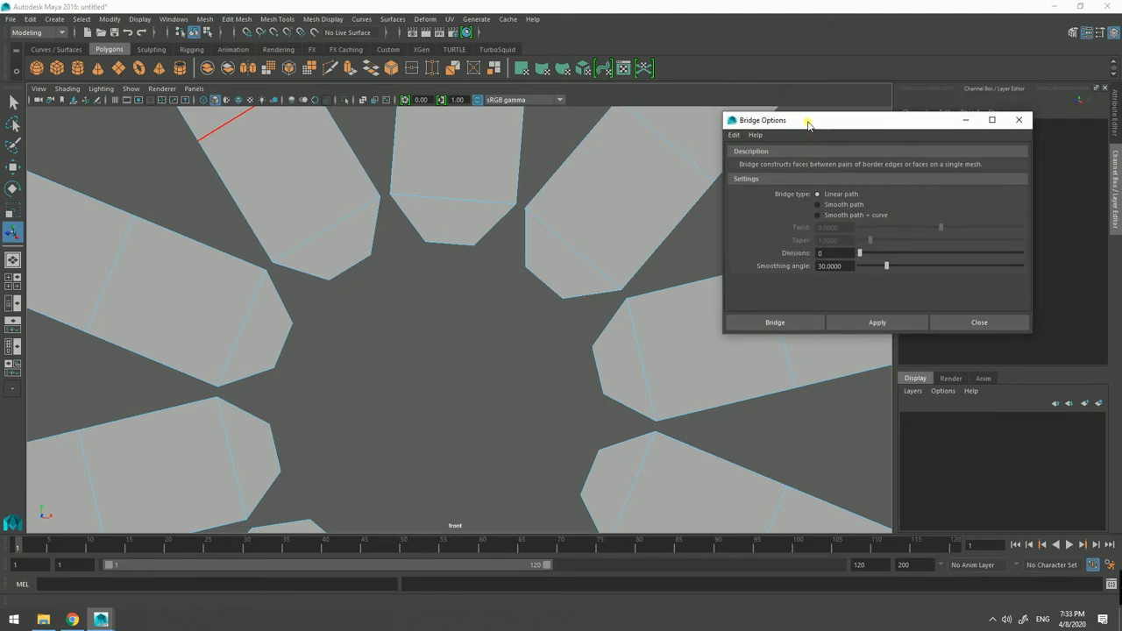
{"action": "left_click", "coordinate": [521, 240]}
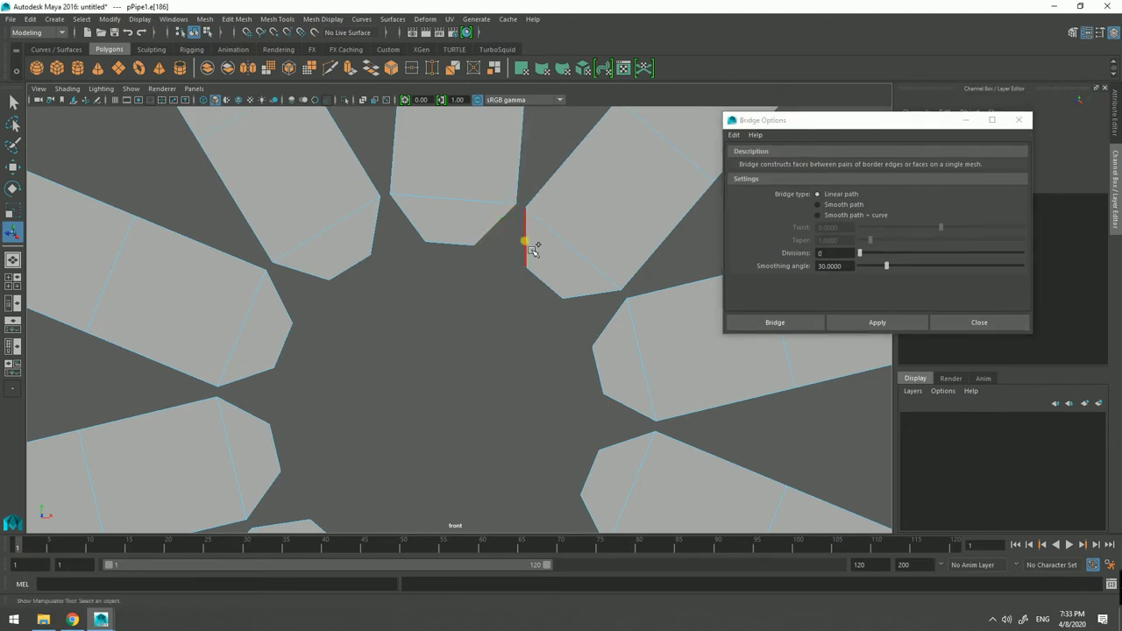
{"action": "left_click", "coordinate": [865, 322]}
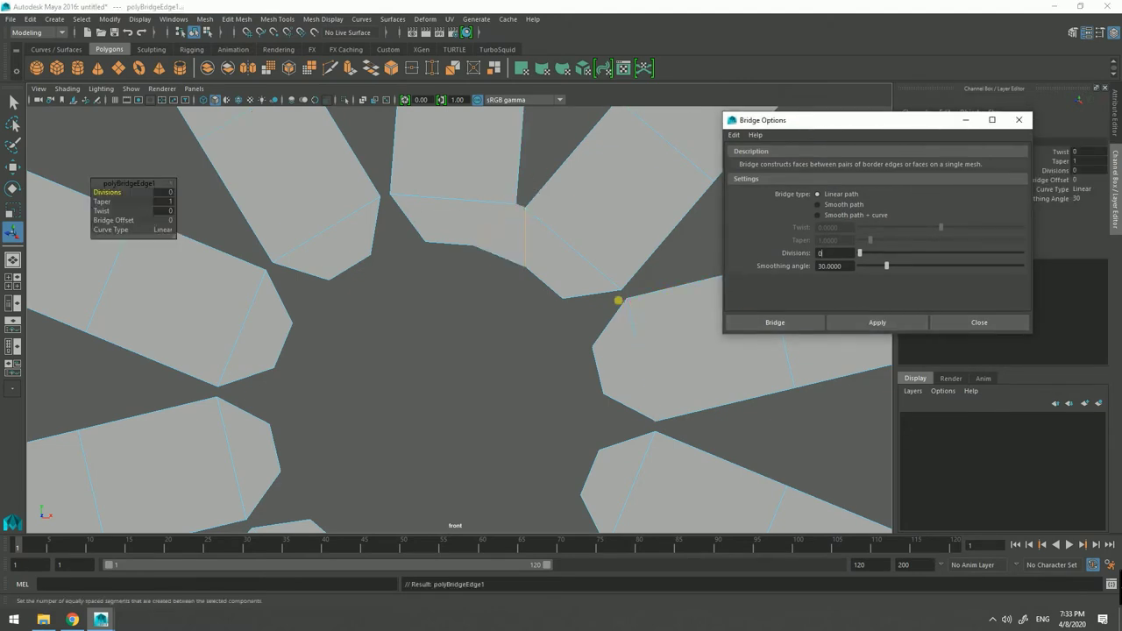
{"action": "left_click", "coordinate": [599, 299]}
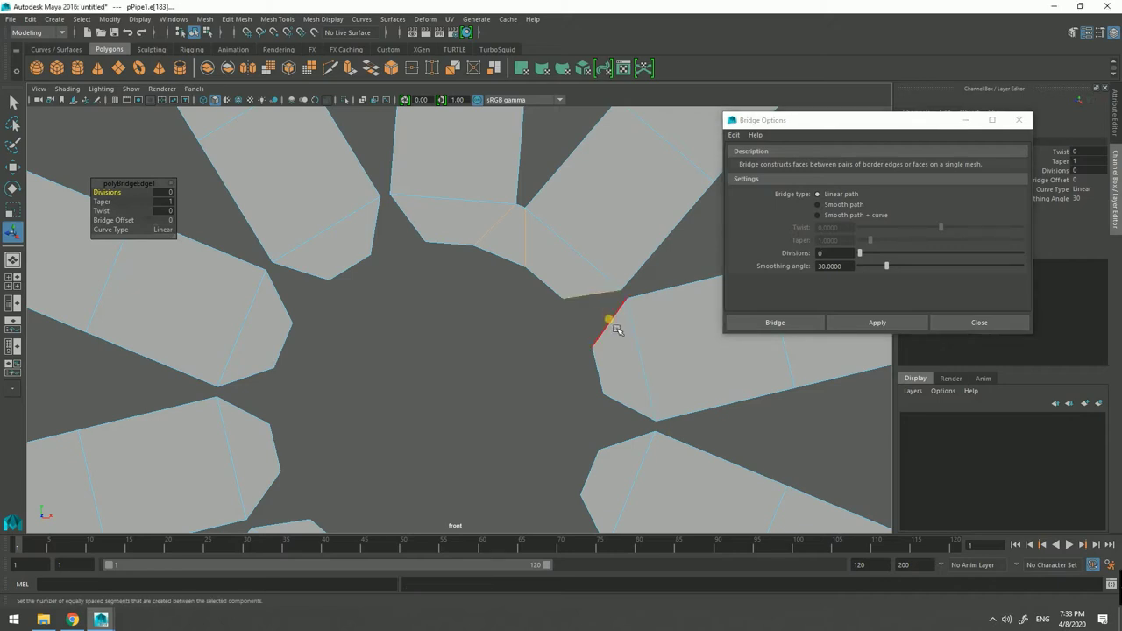
{"action": "left_click", "coordinate": [611, 322], "text": "shift"}
{"action": "left_click", "coordinate": [843, 322]}
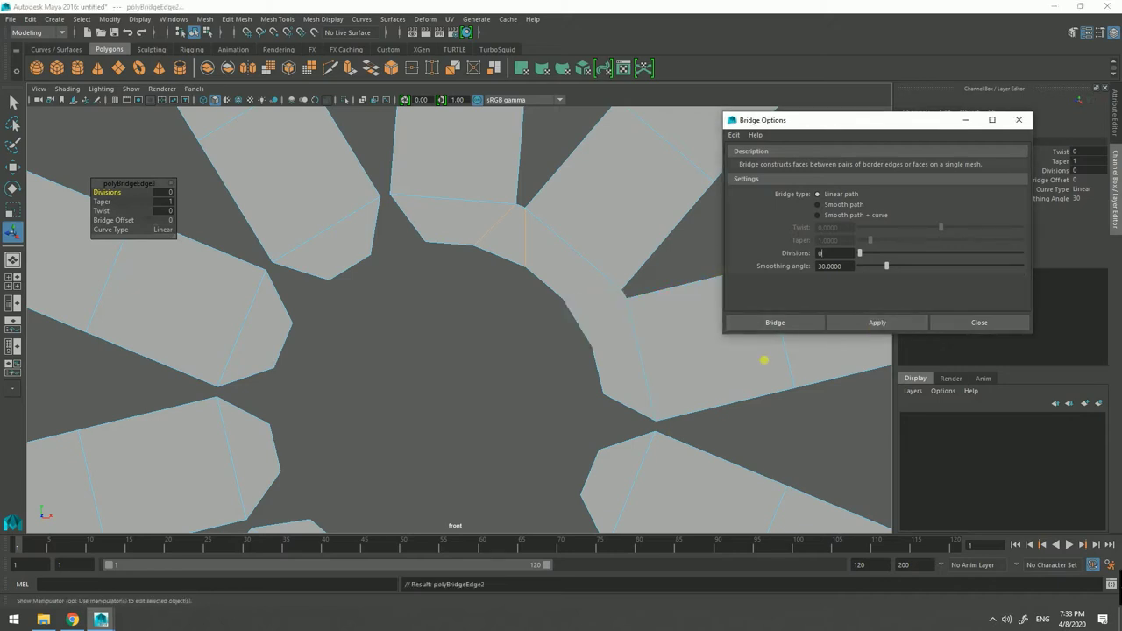
{"action": "left_click", "coordinate": [628, 404]}
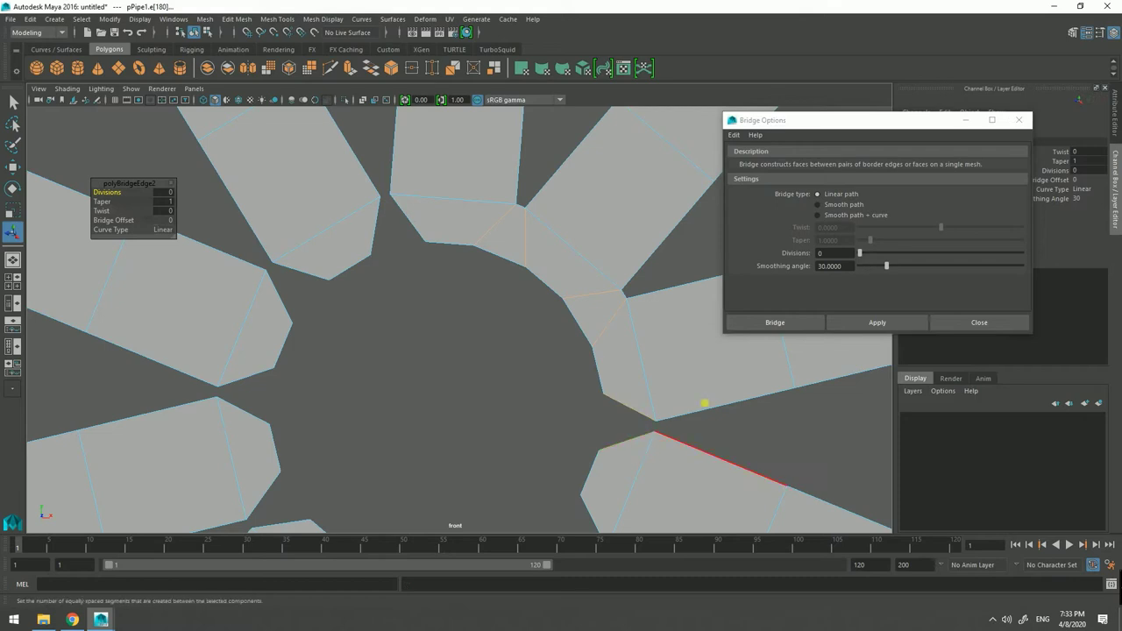
{"action": "left_click", "coordinate": [837, 326]}
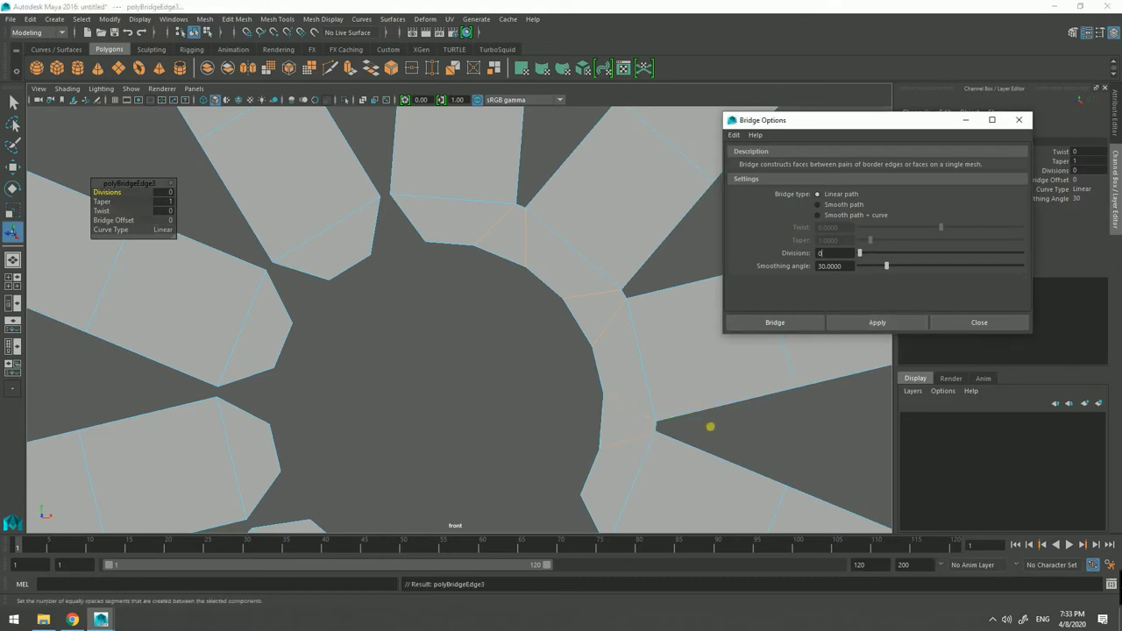
Step: Bridge the lower and lower-left gaps between neighbouring spoke tips
{"action": "middle_click_drag", "start_coordinate": [693, 412], "coordinate": [690, 339], "text": "alt"}
{"action": "left_click", "coordinate": [583, 370]}
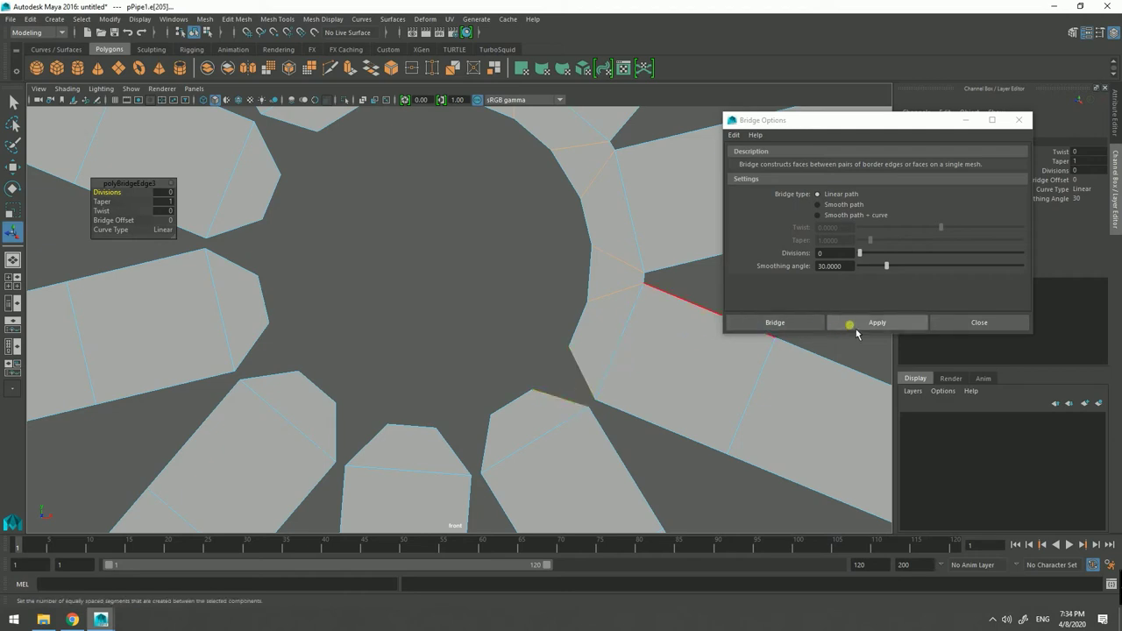
{"action": "left_click", "coordinate": [851, 322]}
{"action": "left_click", "coordinate": [482, 444]}
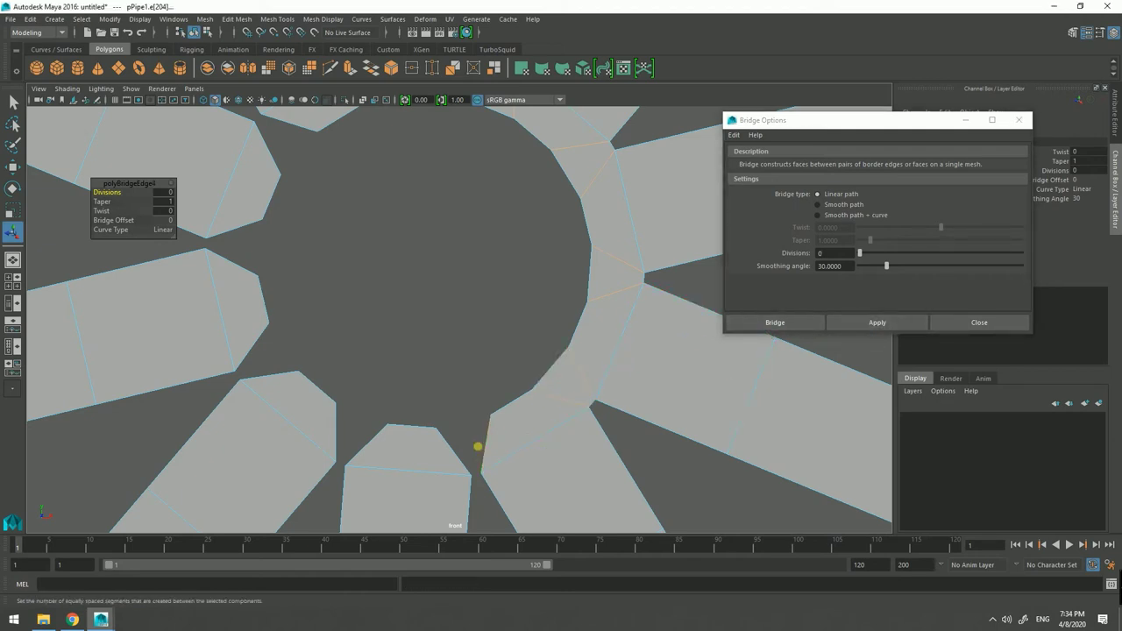
{"action": "left_click", "coordinate": [870, 324]}
{"action": "left_click", "coordinate": [366, 444]}
{"action": "left_click", "coordinate": [336, 429]}
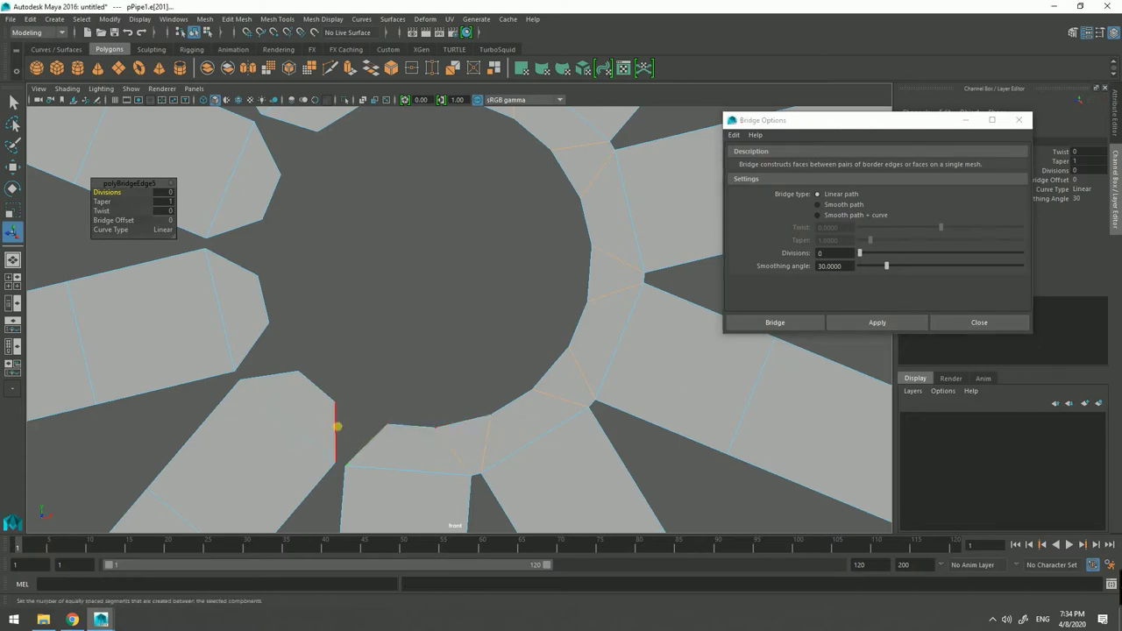
{"action": "left_click", "coordinate": [862, 324]}
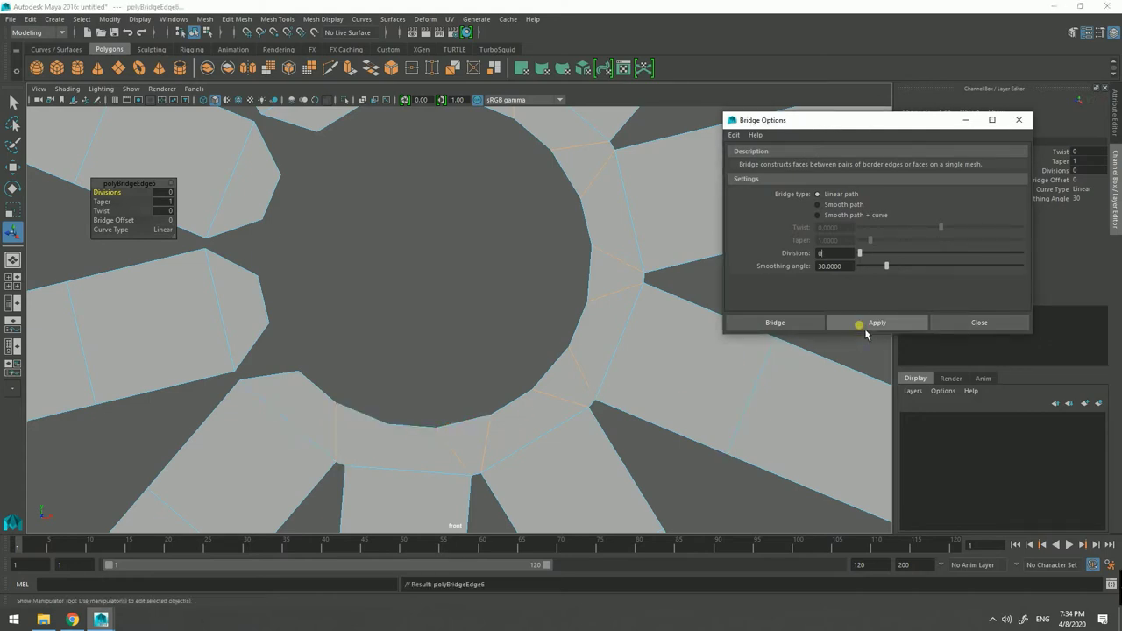
{"action": "left_click", "coordinate": [282, 374]}
{"action": "left_click", "coordinate": [261, 345], "text": "shift"}
{"action": "left_click", "coordinate": [876, 323]}
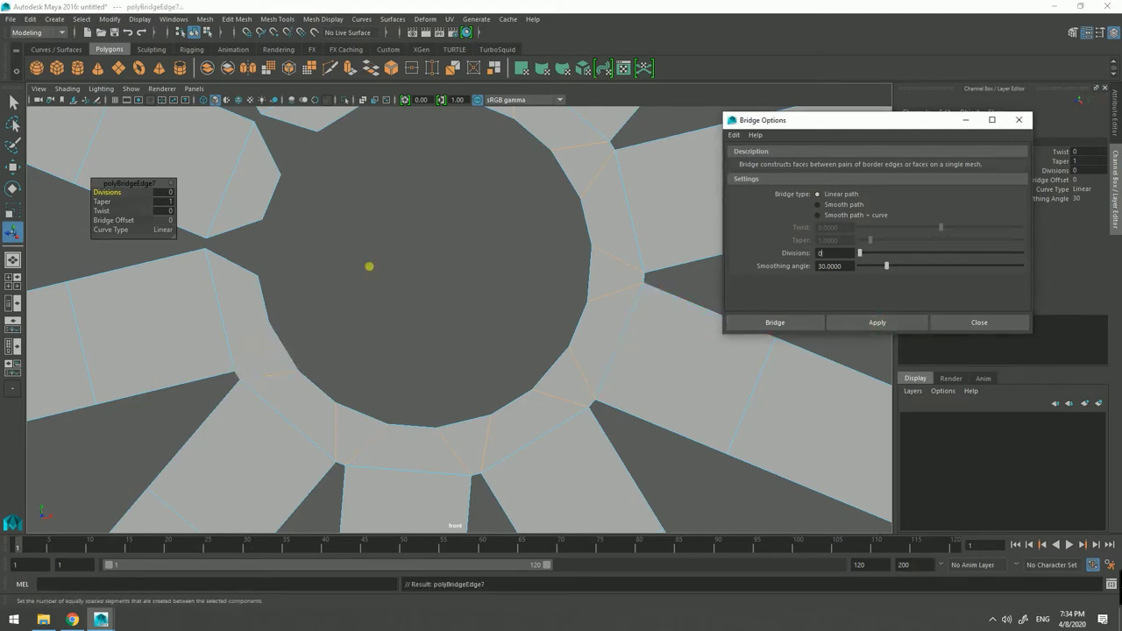
Step: Bridge the left and top gaps to close the hub ring, then return to Object Mode
{"action": "left_click", "coordinate": [241, 262]}
{"action": "left_click", "coordinate": [248, 234], "text": "shift"}
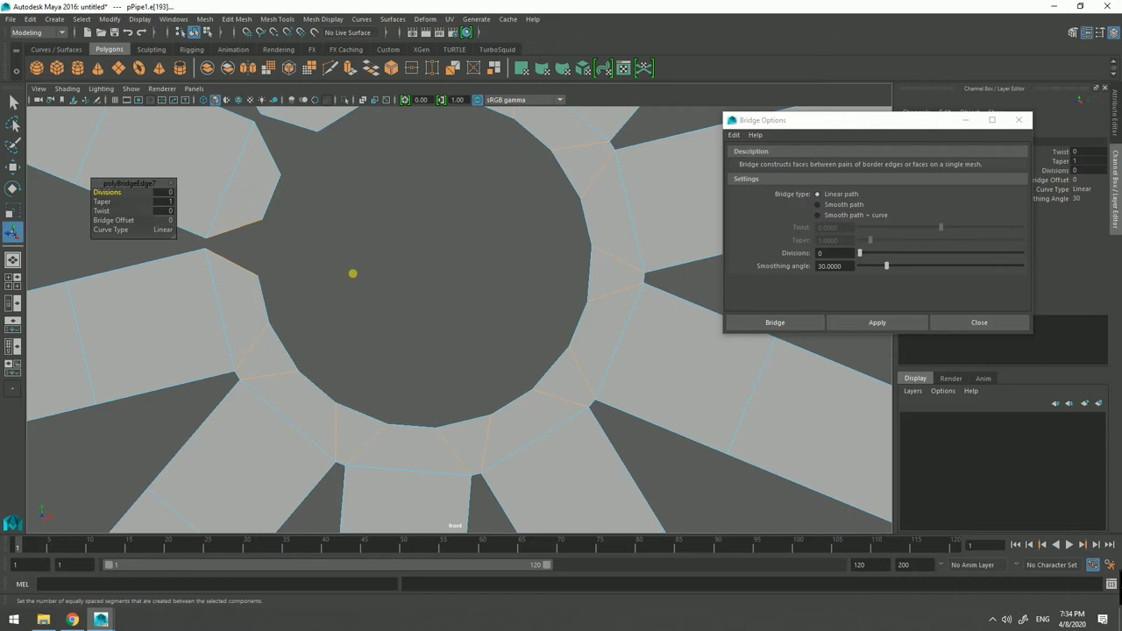
{"action": "middle_click_drag", "start_coordinate": [353, 272], "coordinate": [408, 343], "text": "alt"}
{"action": "left_click", "coordinate": [867, 324]}
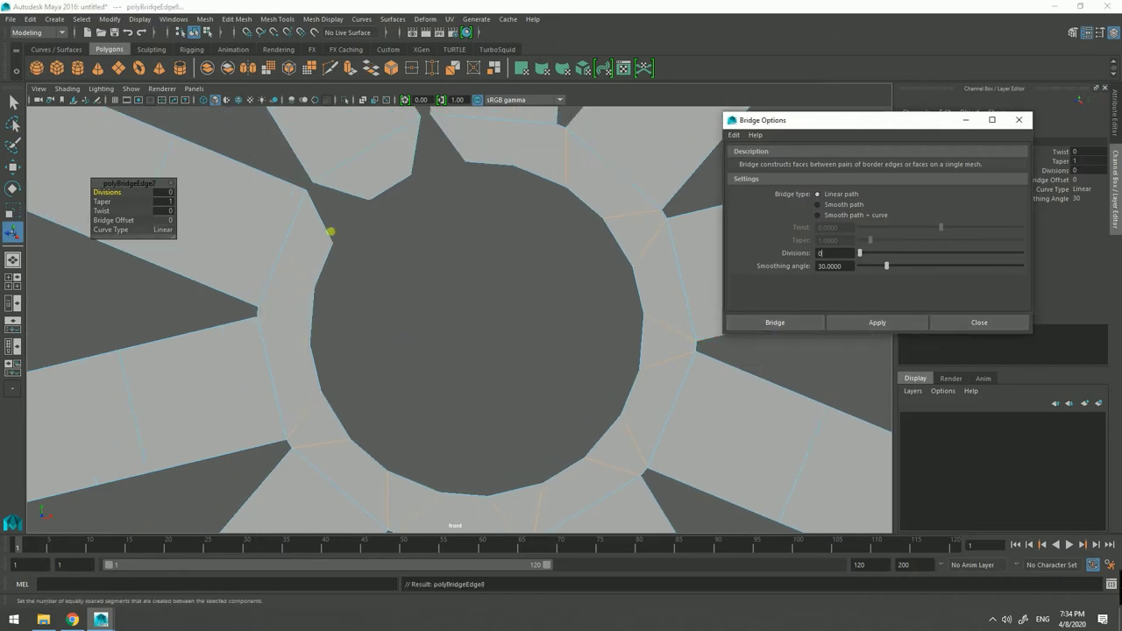
{"action": "left_click", "coordinate": [356, 204], "text": "shift"}
{"action": "left_click", "coordinate": [871, 322]}
{"action": "left_click", "coordinate": [418, 147]}
{"action": "left_click", "coordinate": [457, 146], "text": "shift"}
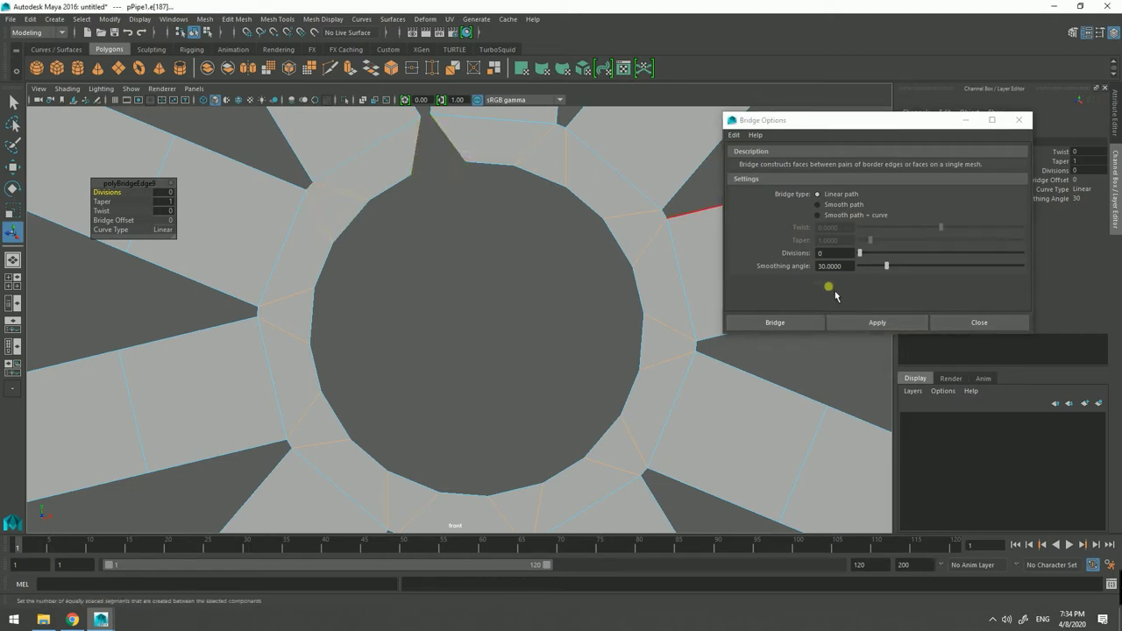
{"action": "left_click", "coordinate": [859, 322]}
{"action": "right_click_drag", "start_coordinate": [629, 230], "coordinate": [679, 233]}
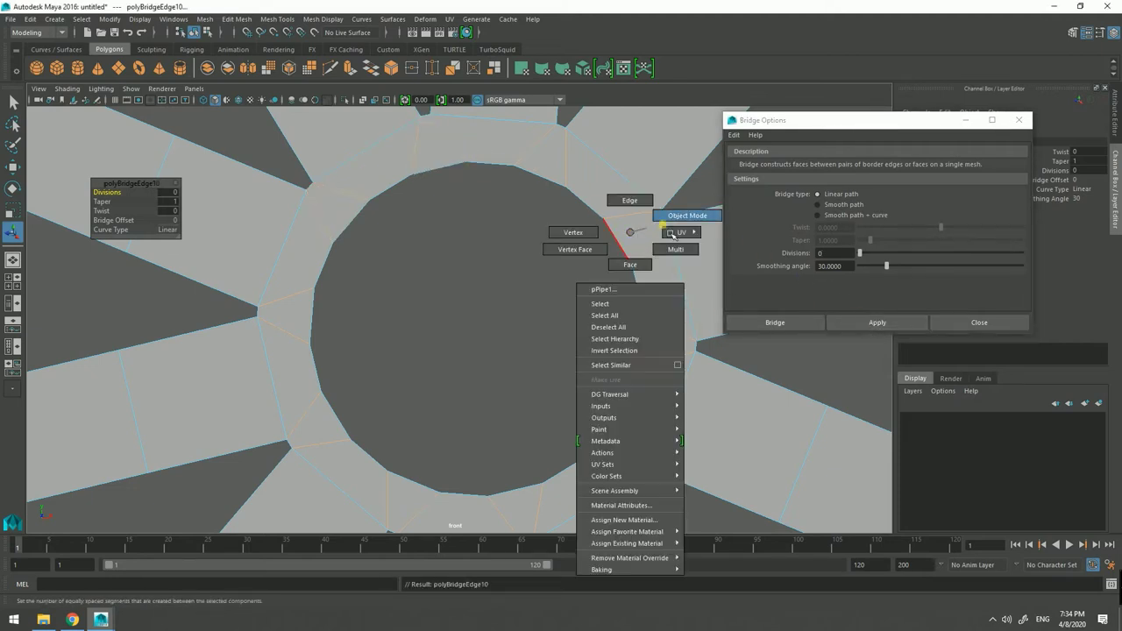
{"action": "scroll", "coordinate": [665, 286], "scroll_direction": "down", "scroll_amount": 5}
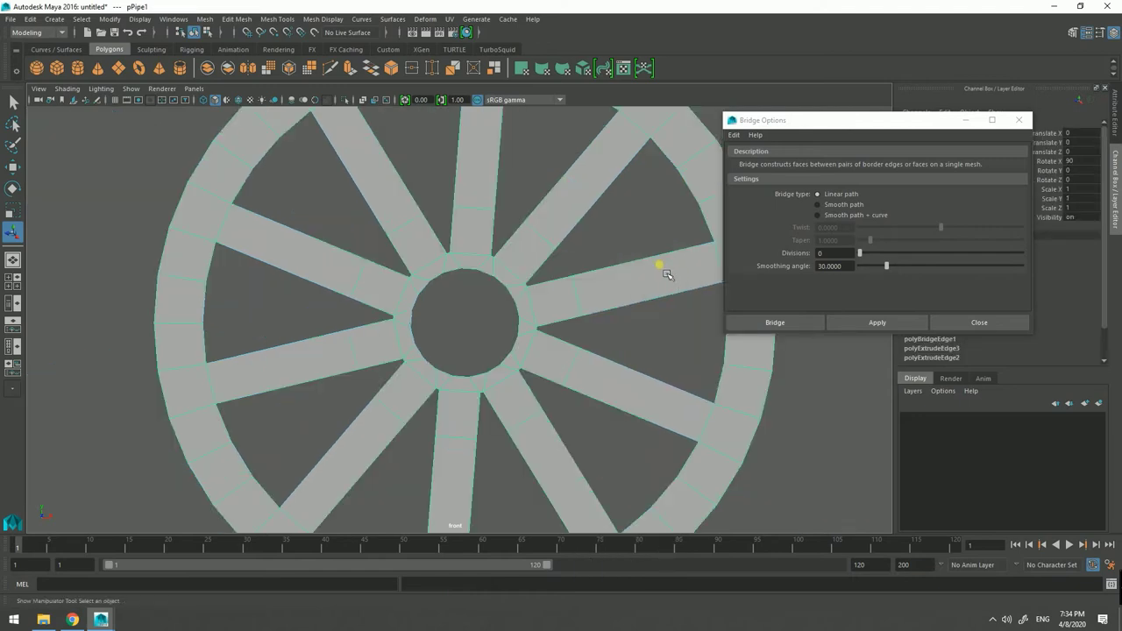
{"action": "scroll", "coordinate": [666, 274], "scroll_direction": "down", "scroll_amount": 2}
Step: Close Bridge Options and turn on the field chart with the wheel centred
{"action": "left_click", "coordinate": [1018, 120]}
{"action": "middle_click_drag", "start_coordinate": [521, 318], "coordinate": [529, 335], "text": "alt"}
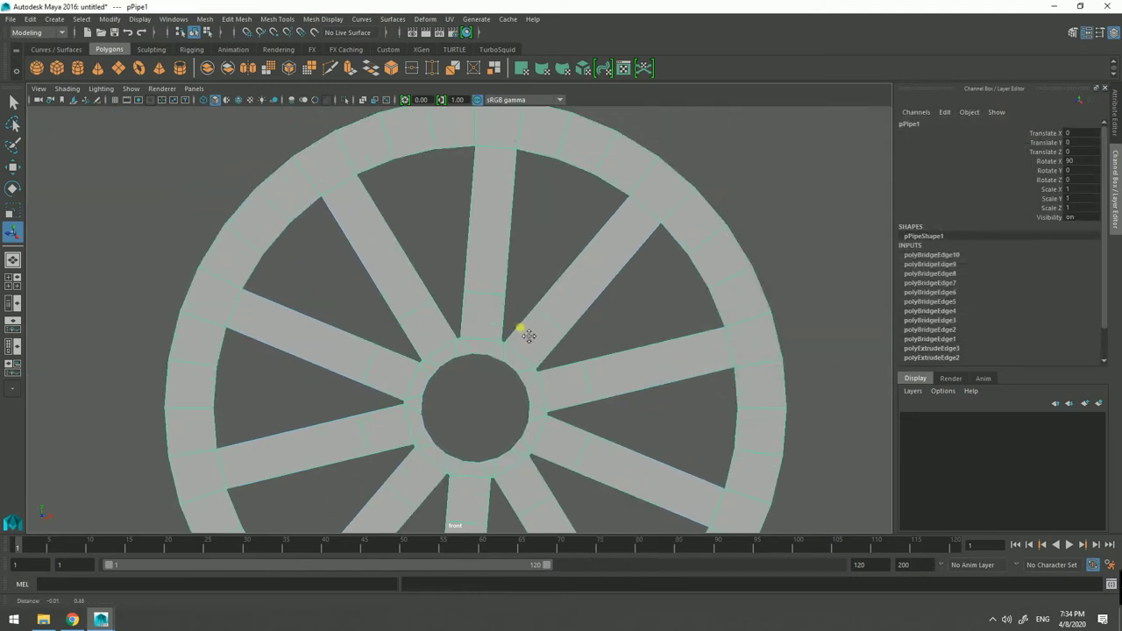
{"action": "left_click", "coordinate": [122, 106]}
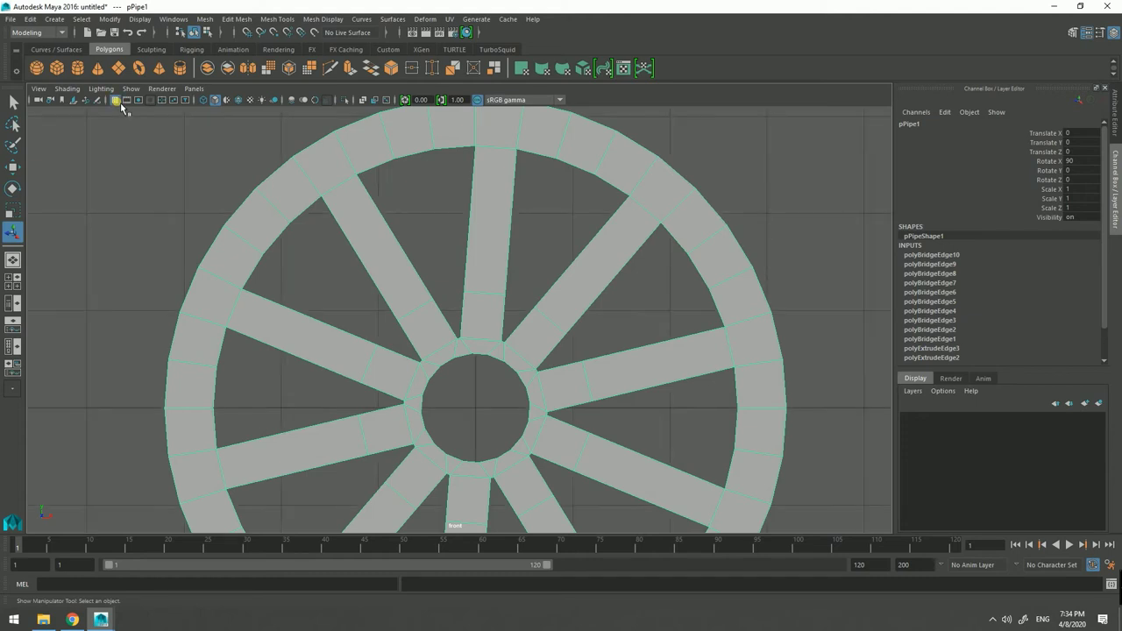
{"action": "left_click", "coordinate": [123, 105]}
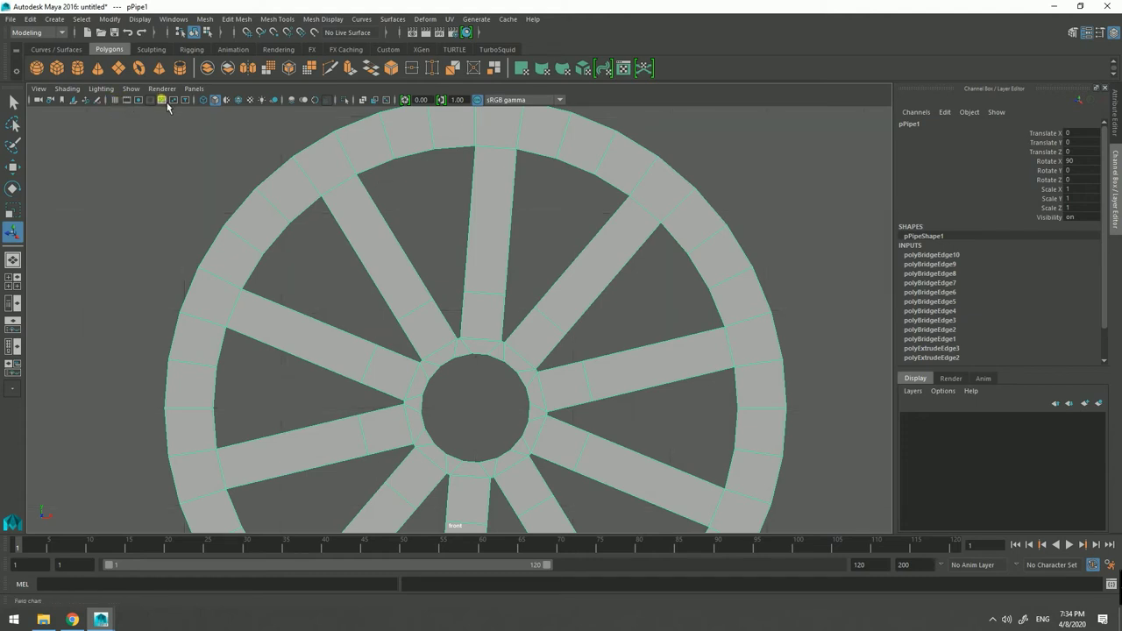
{"action": "left_click", "coordinate": [162, 99]}
{"action": "left_click_drag", "start_coordinate": [506, 290], "coordinate": [496, 282], "text": "alt"}
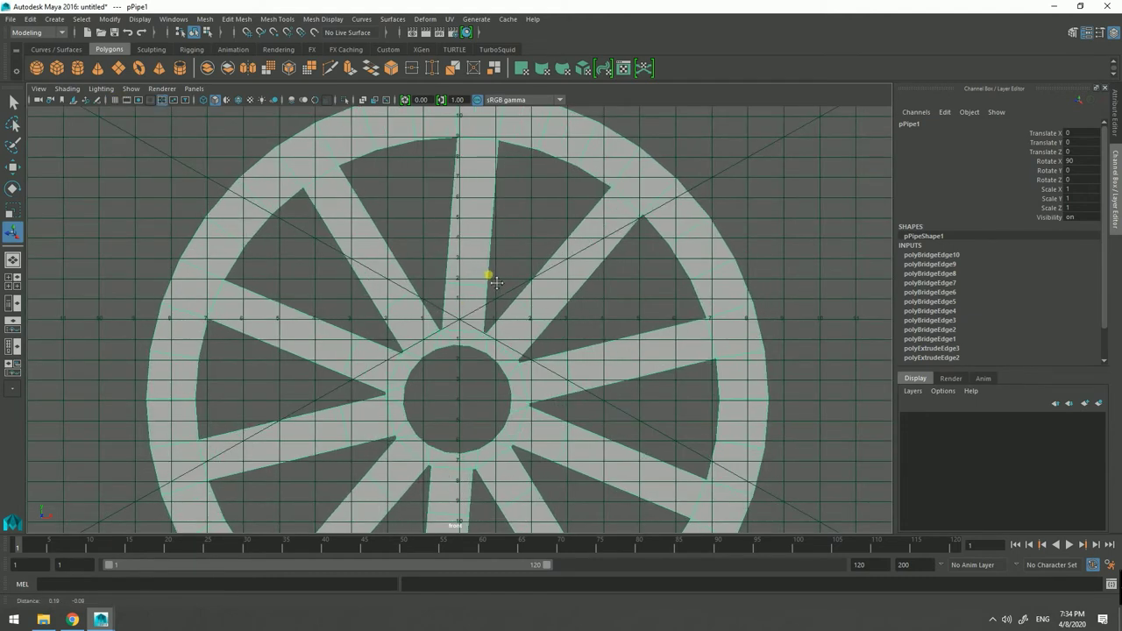
Step: Set the wheel's Rotate Z to 3.96 so the top spoke stands upright
{"action": "left_click", "coordinate": [20, 171]}
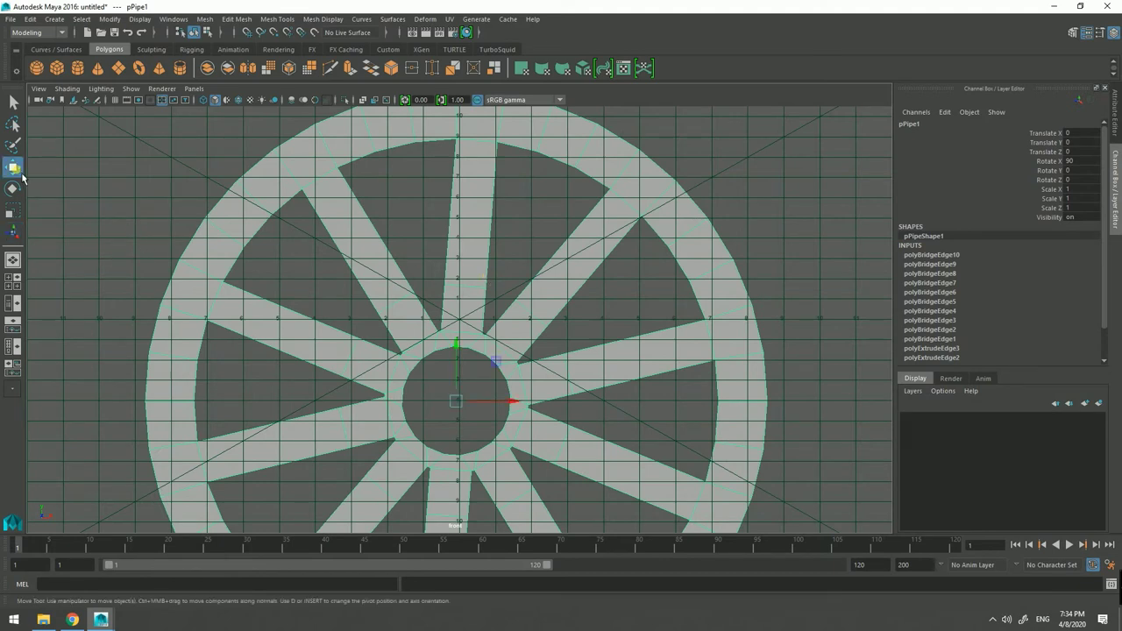
{"action": "middle_click_drag", "start_coordinate": [336, 330], "coordinate": [340, 331], "text": "alt"}
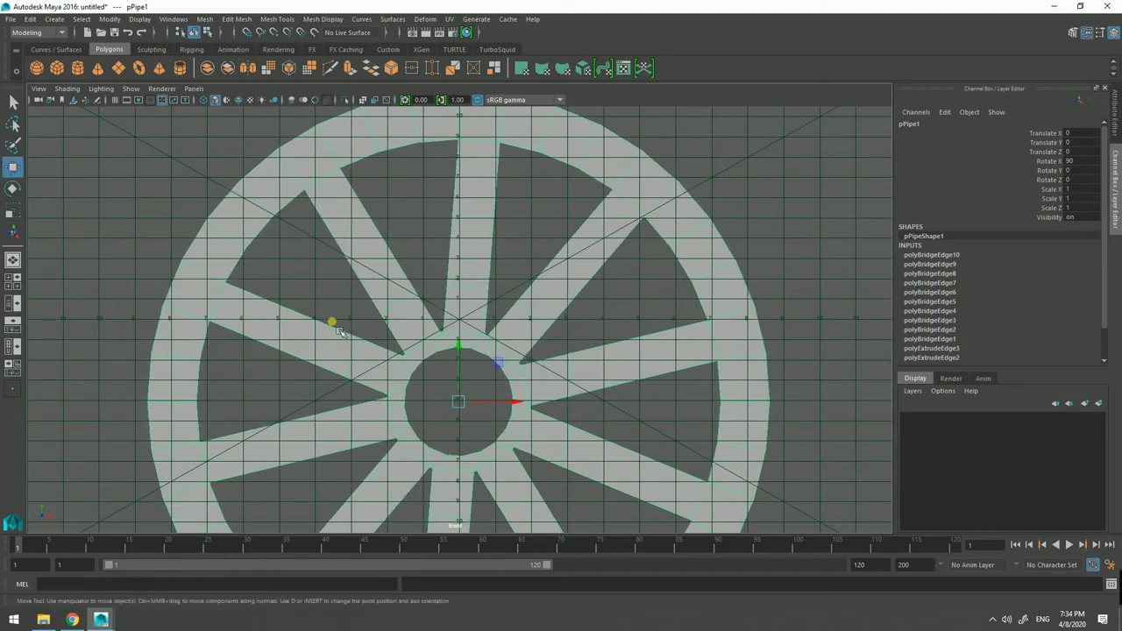
{"action": "left_click", "coordinate": [1049, 180]}
{"action": "middle_click_drag", "start_coordinate": [840, 237], "coordinate": [845, 247]}
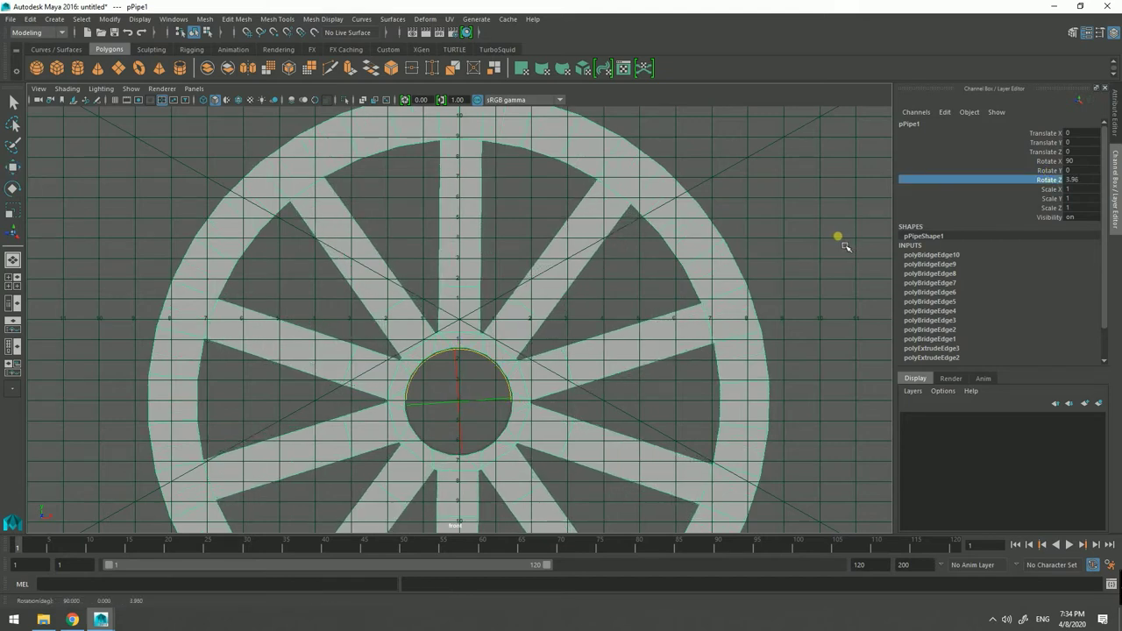
{"action": "scroll", "coordinate": [843, 248], "scroll_direction": "down", "scroll_amount": 3}
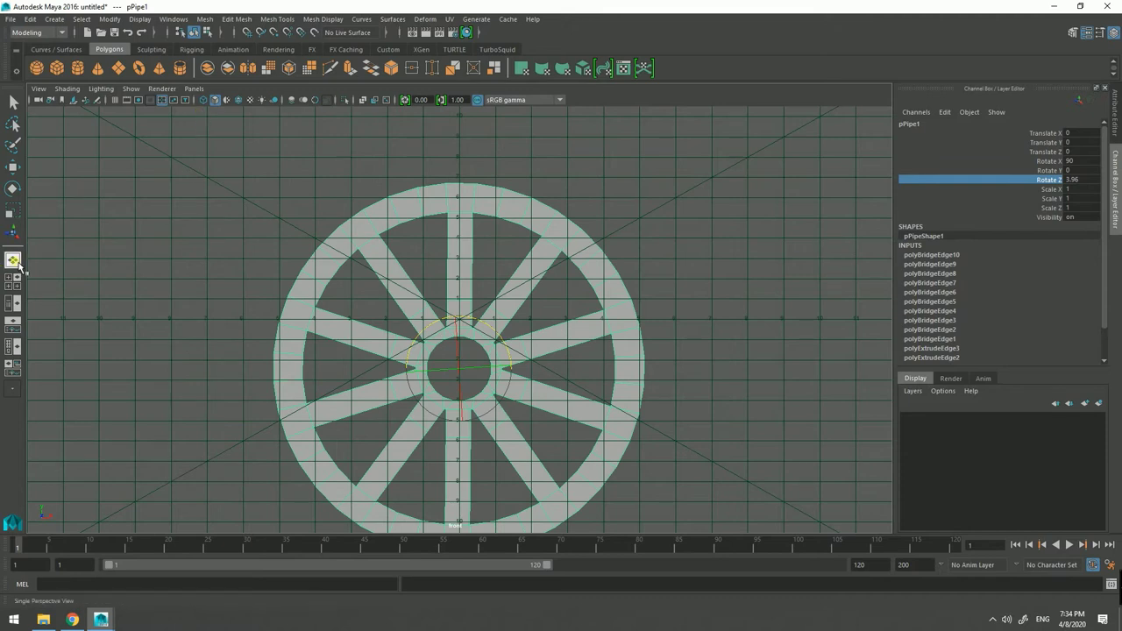
Step: Switch to the perspective view facing the wheel head-on and return to Object Mode
{"action": "left_click", "coordinate": [13, 260]}
{"action": "left_click_drag", "start_coordinate": [380, 296], "coordinate": [401, 302], "text": "alt"}
{"action": "right_click_drag", "start_coordinate": [402, 302], "coordinate": [535, 345], "text": "alt"}
{"action": "middle_click_drag", "start_coordinate": [535, 346], "coordinate": [532, 308], "text": "alt"}
{"action": "mouse_move", "coordinate": [533, 308]}
{"action": "left_mouse_down", "text": "alt"}
{"action": "mouse_move", "coordinate": [550, 318]}
{"action": "mouse_move", "coordinate": [521, 333]}
{"action": "left_mouse_up", "text": "alt"}
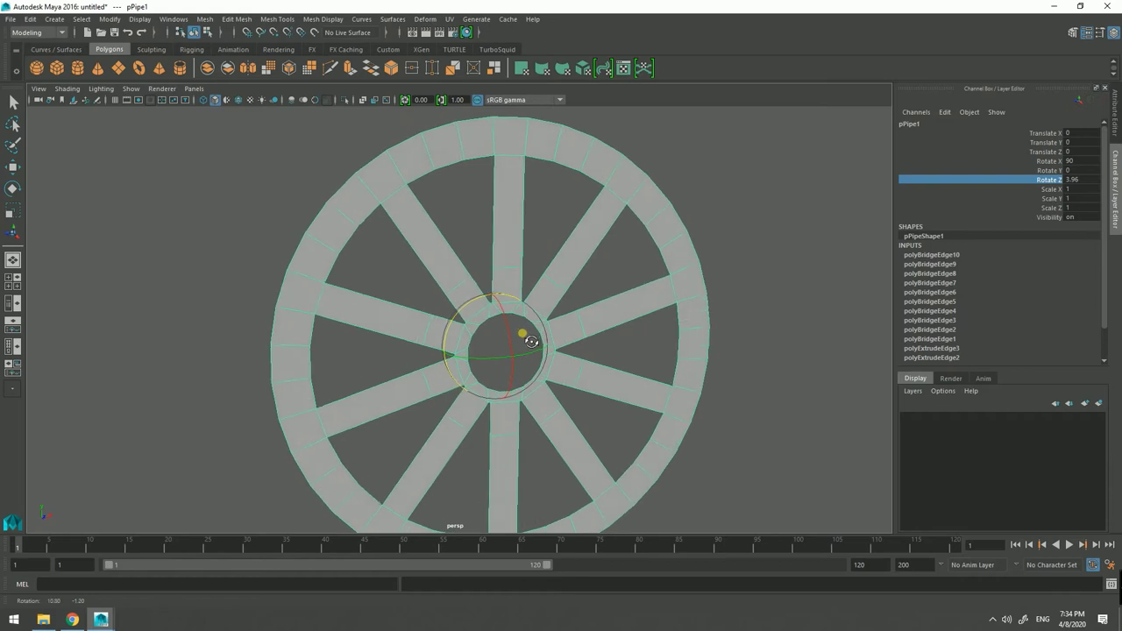
{"action": "right_click_drag", "start_coordinate": [518, 333], "coordinate": [535, 334], "text": "alt"}
{"action": "scroll", "coordinate": [535, 334], "scroll_direction": "up", "scroll_amount": 2}
{"action": "scroll", "coordinate": [491, 295], "scroll_direction": "up", "scroll_amount": 2}
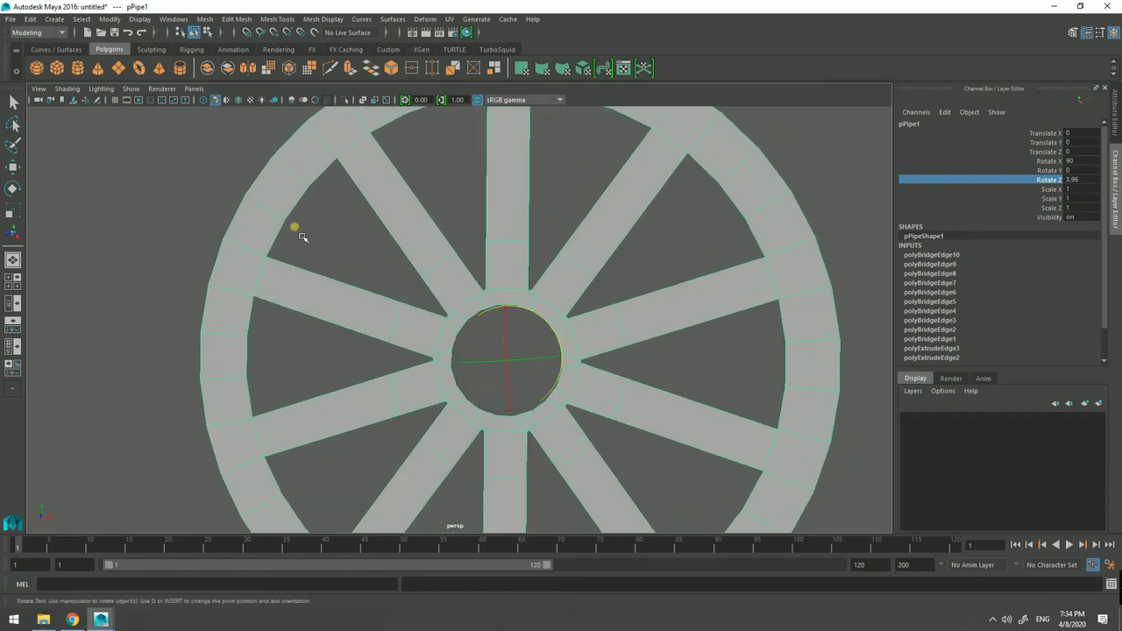
{"action": "left_click", "coordinate": [15, 103]}
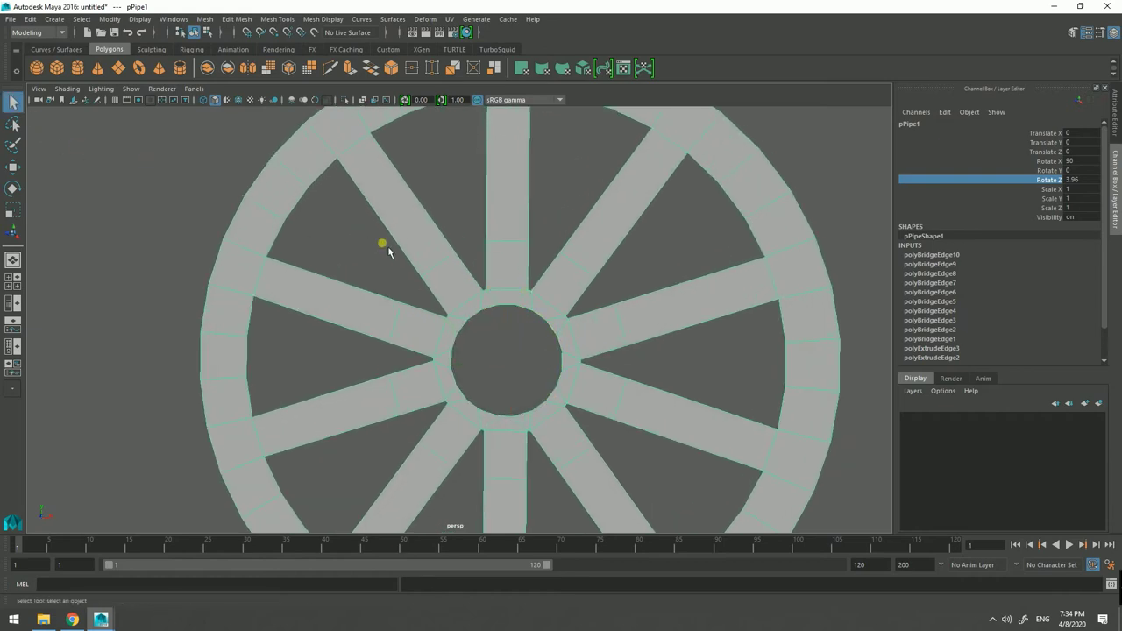
{"action": "scroll", "coordinate": [394, 250], "scroll_direction": "up", "scroll_amount": 2}
{"action": "mouse_move", "coordinate": [495, 269]}
{"action": "right_mouse_down"}
{"action": "mouse_move", "coordinate": [503, 247]}
{"action": "mouse_move", "coordinate": [552, 252]}
{"action": "right_mouse_up"}
{"action": "left_click", "coordinate": [555, 271]}
Step: Freeze Transformations on the wheel to zero its rotation
{"action": "left_click", "coordinate": [110, 19]}
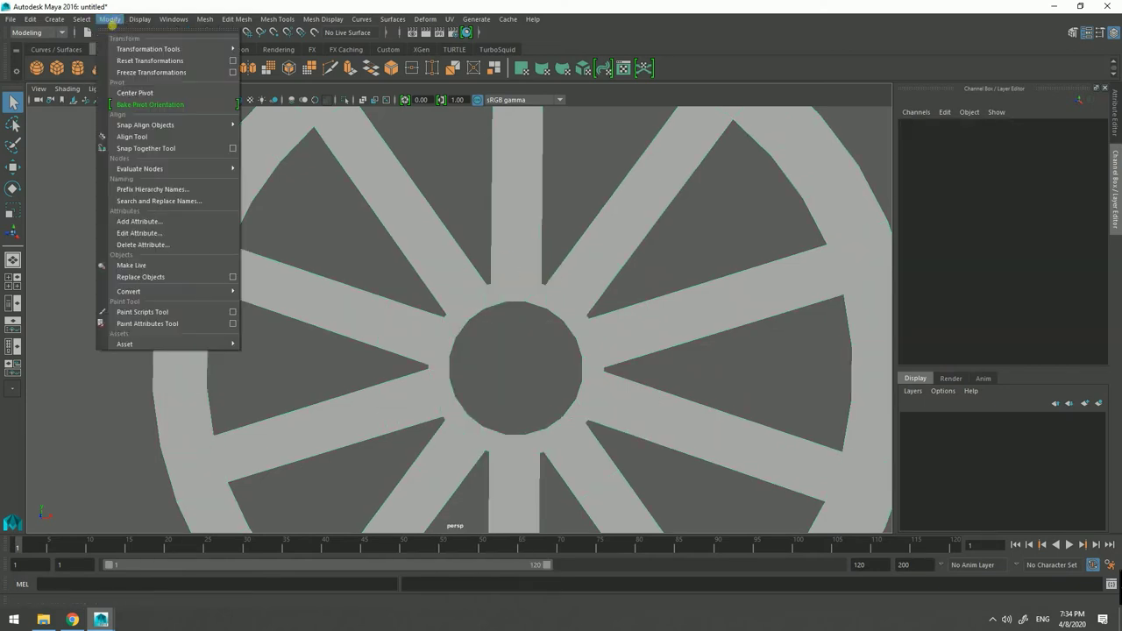
{"action": "left_click", "coordinate": [135, 76]}
{"action": "left_click", "coordinate": [531, 306]}
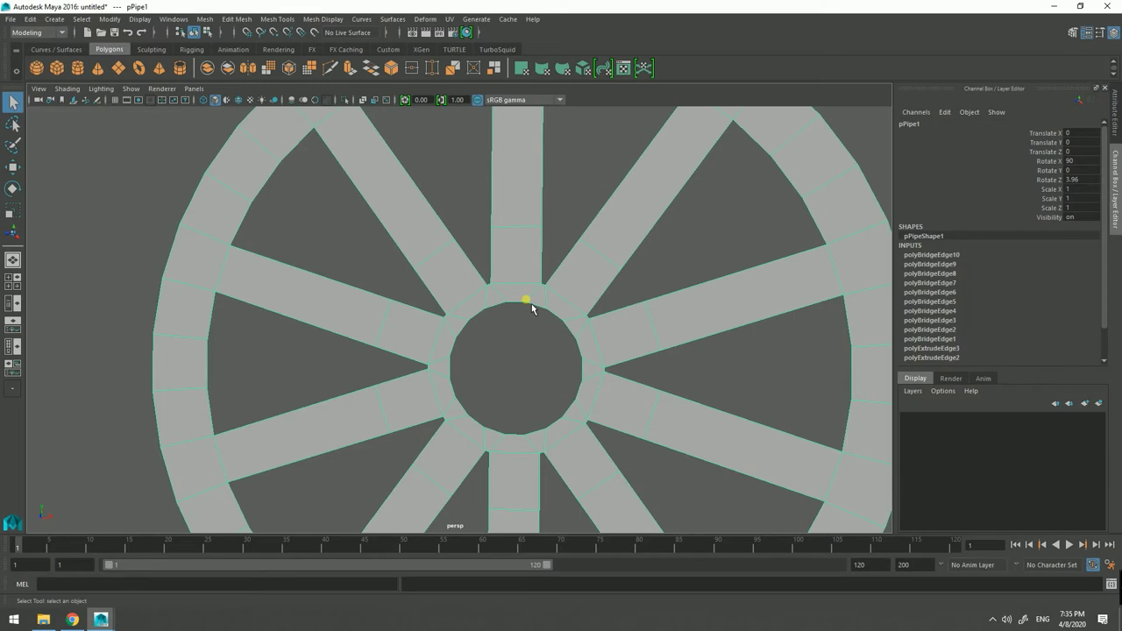
{"action": "left_click", "coordinate": [109, 19]}
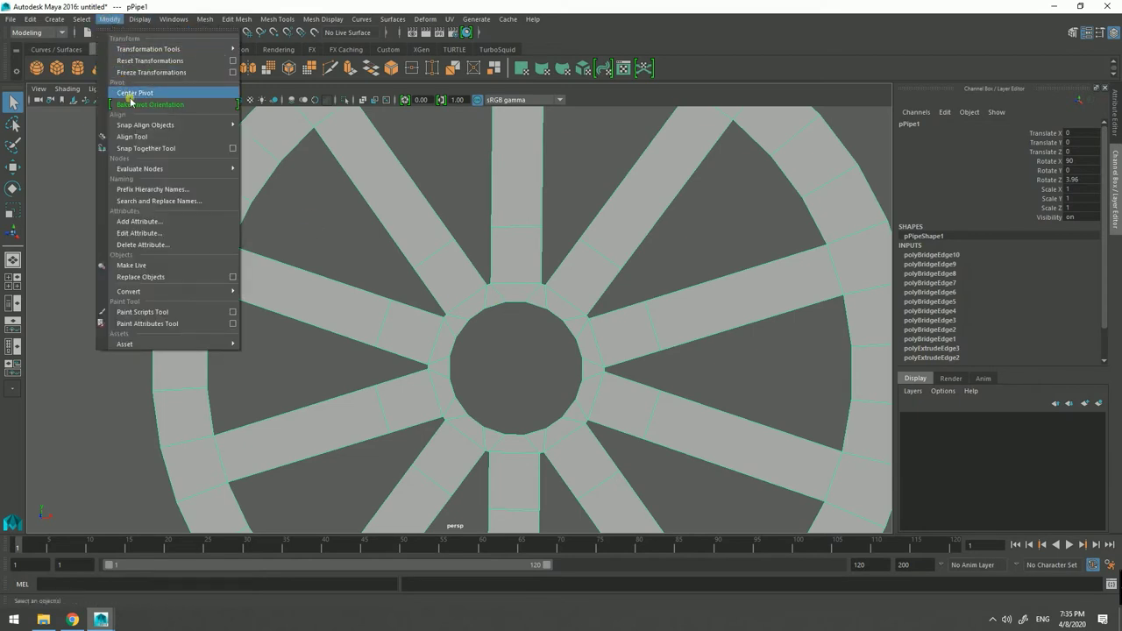
{"action": "left_click", "coordinate": [141, 71]}
Step: Select the hub's inner border edge and fill the hole with Mesh > Fill Hole
{"action": "right_click", "coordinate": [432, 259]}
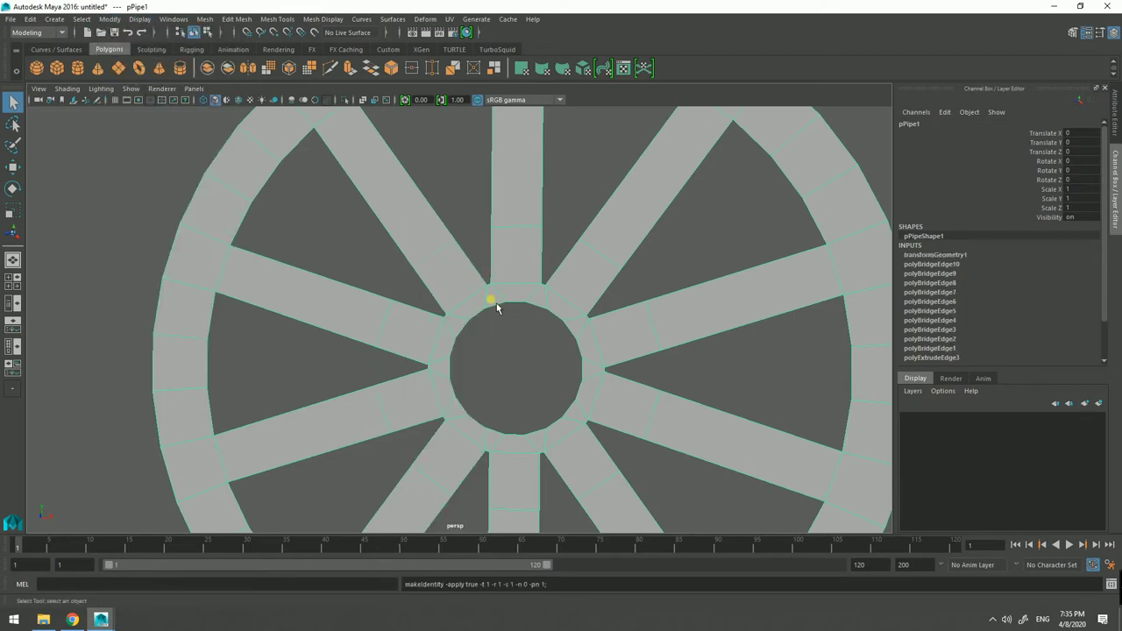
{"action": "right_click_drag", "start_coordinate": [493, 298], "coordinate": [493, 255]}
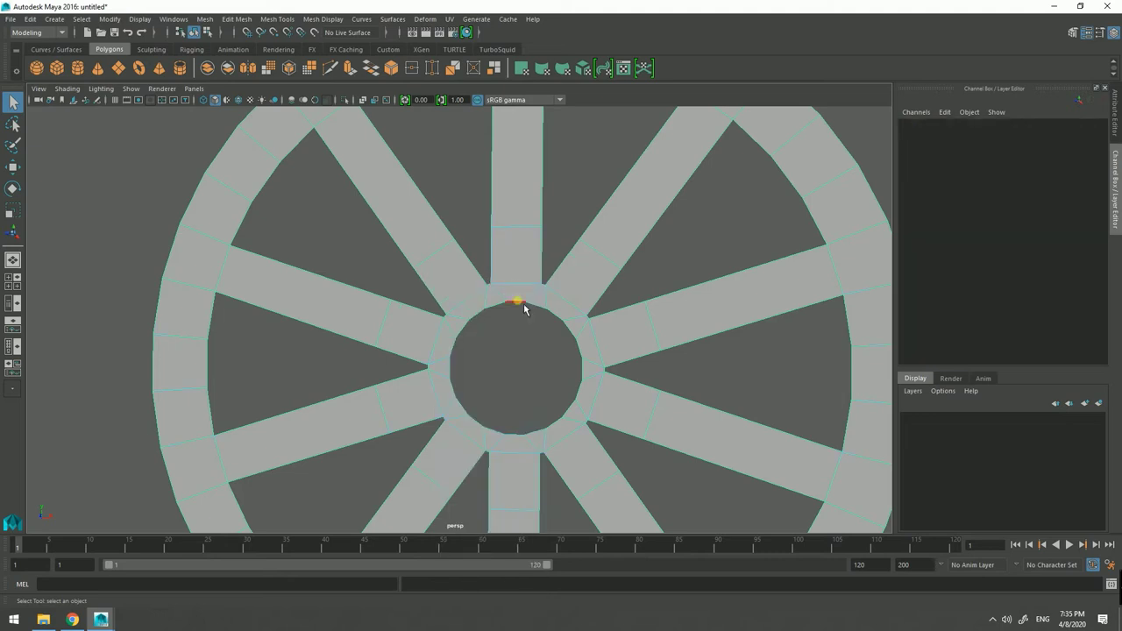
{"action": "left_click", "coordinate": [523, 303]}
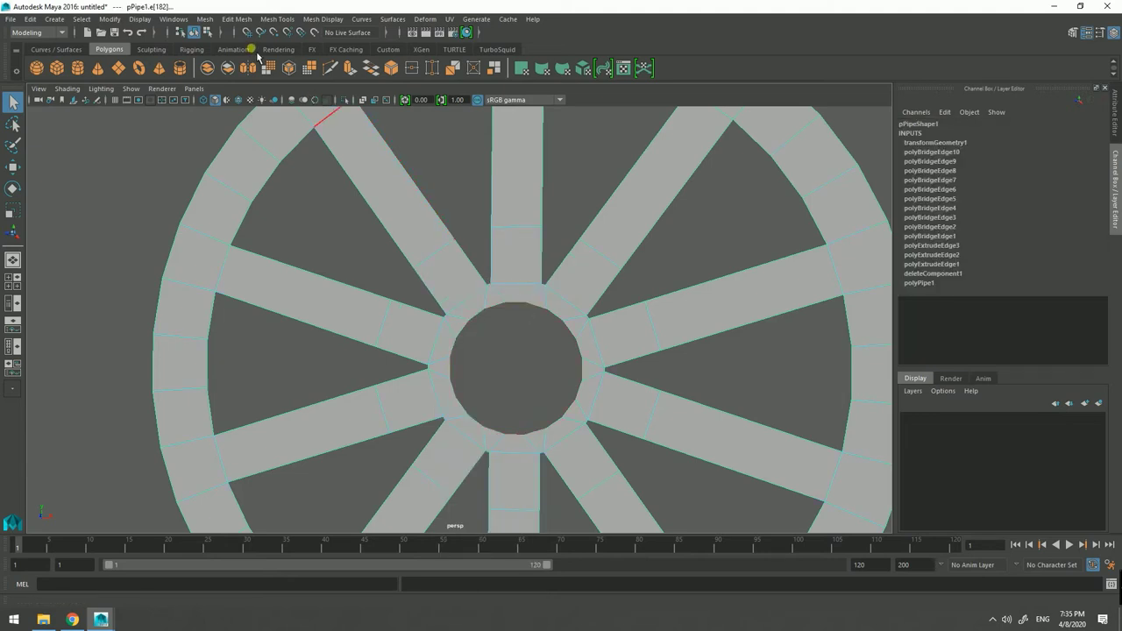
{"action": "left_click", "coordinate": [213, 20]}
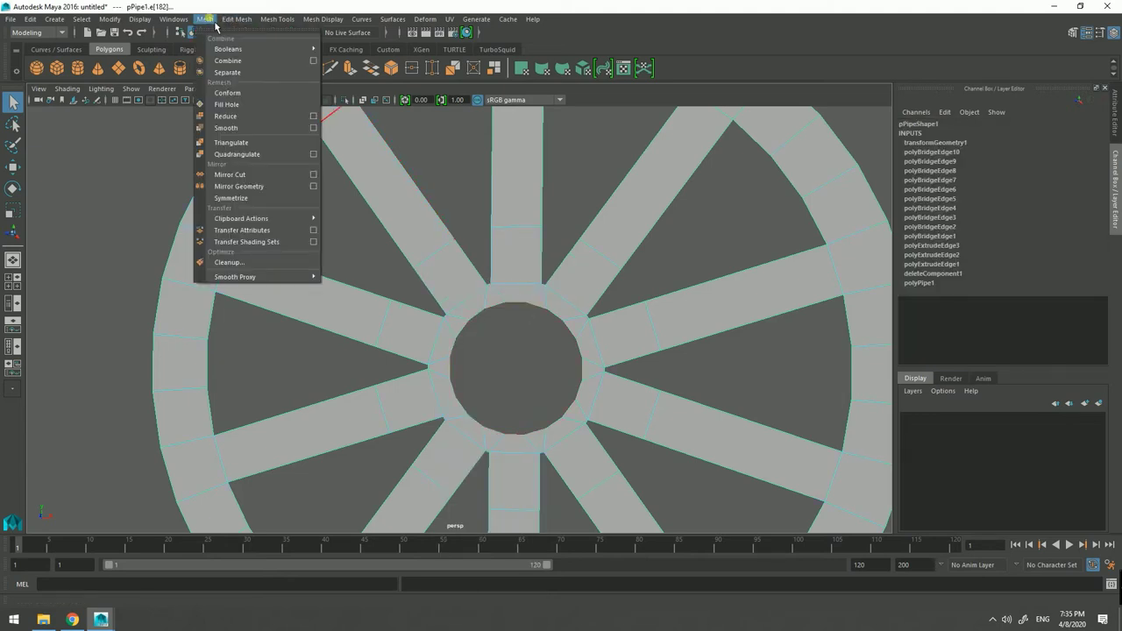
{"action": "left_click", "coordinate": [219, 105]}
Step: Poke the new hub face in Face mode to add a centre vertex
{"action": "right_click_drag", "start_coordinate": [463, 250], "coordinate": [524, 346]}
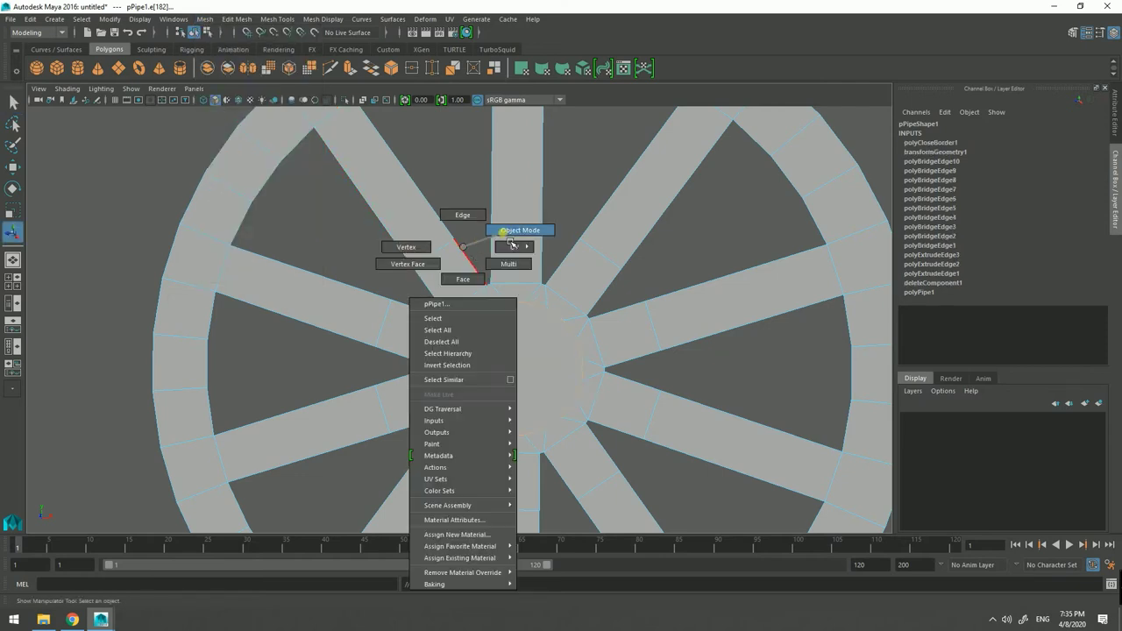
{"action": "right_click", "coordinate": [524, 345]}
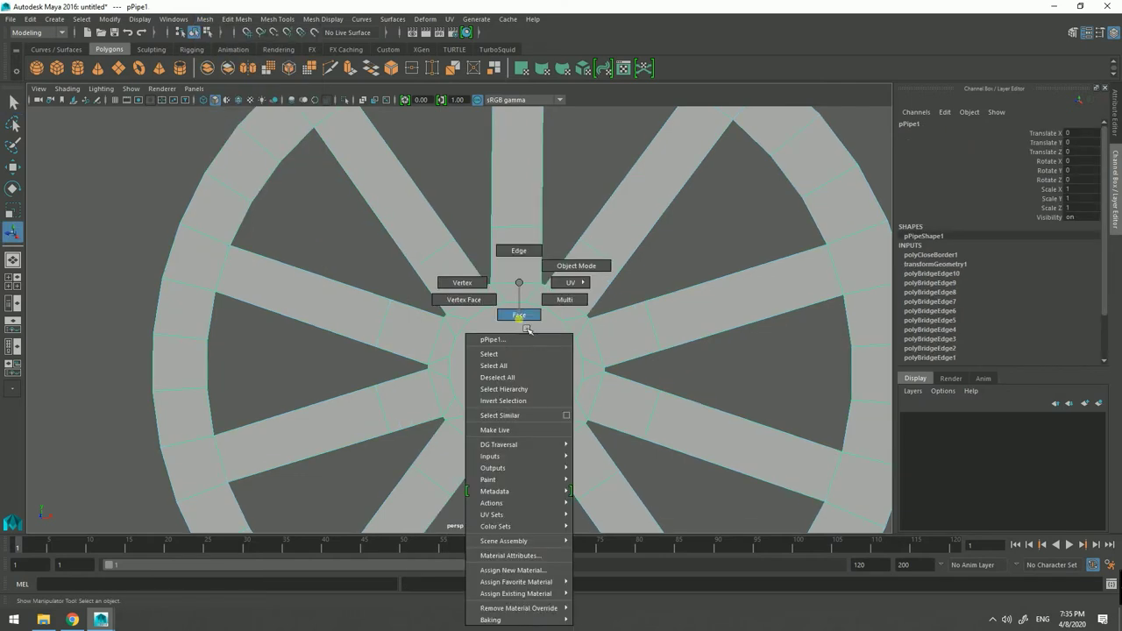
{"action": "left_click", "coordinate": [519, 314]}
{"action": "mouse_move", "coordinate": [517, 347]}
{"action": "right_mouse_down", "text": "shift"}
{"action": "mouse_move", "coordinate": [581, 342]}
{"action": "mouse_move", "coordinate": [526, 344]}
{"action": "right_mouse_up", "text": "shift"}
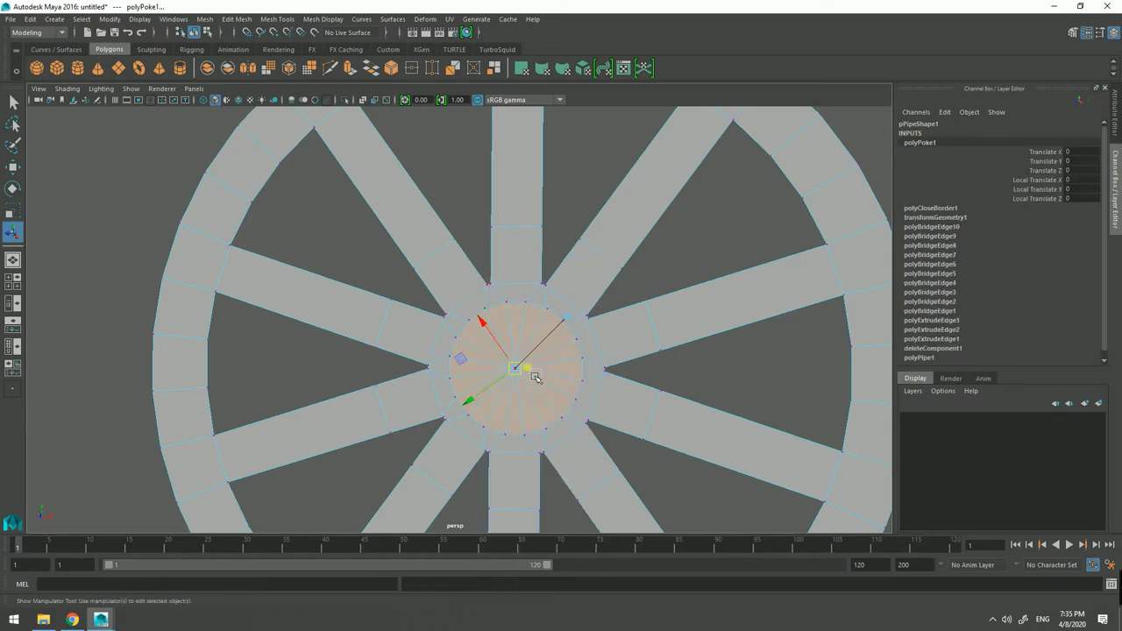
Step: Chamfer the hub's centre vertex at width 0.25, then switch to Vertex mode
{"action": "left_click", "coordinate": [510, 361]}
{"action": "right_click_drag", "start_coordinate": [515, 380], "coordinate": [570, 380], "text": "shift"}
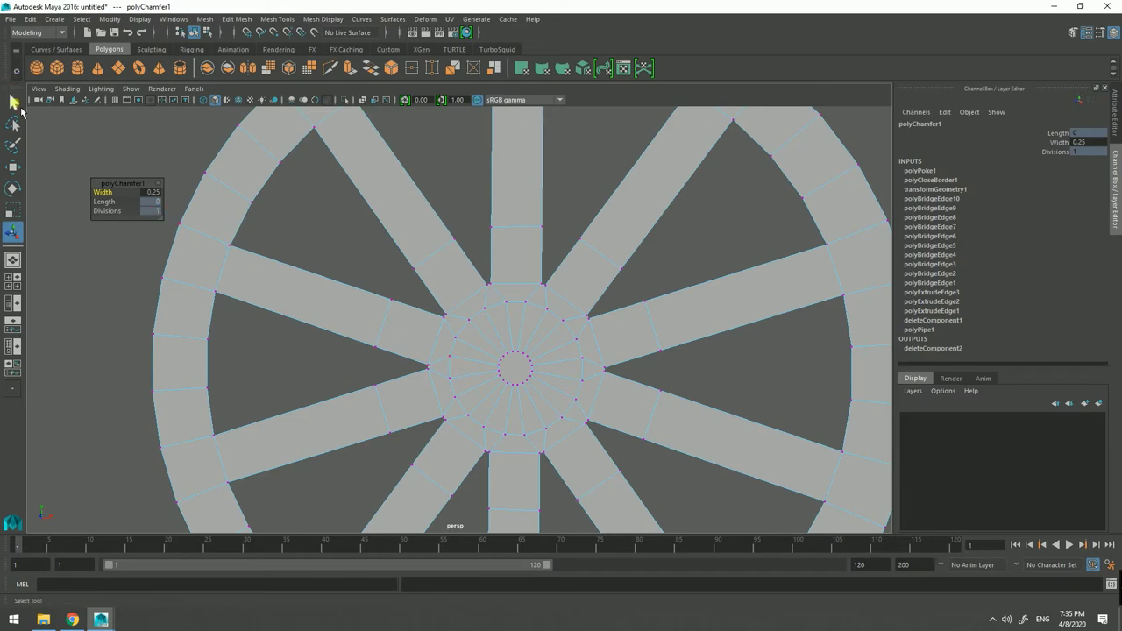
{"action": "left_click", "coordinate": [19, 107]}
{"action": "right_click_drag", "start_coordinate": [492, 347], "coordinate": [438, 289]}
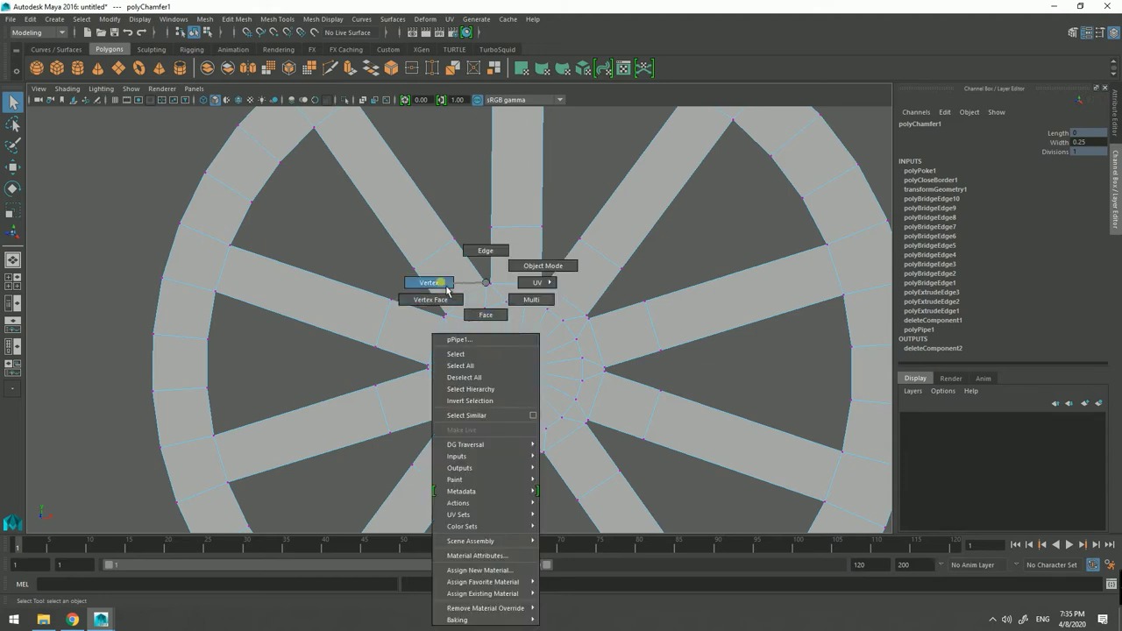
Step: Select the inner ring of hub vertices and scale it up wider
{"action": "left_click_drag", "start_coordinate": [513, 362], "coordinate": [538, 395]}
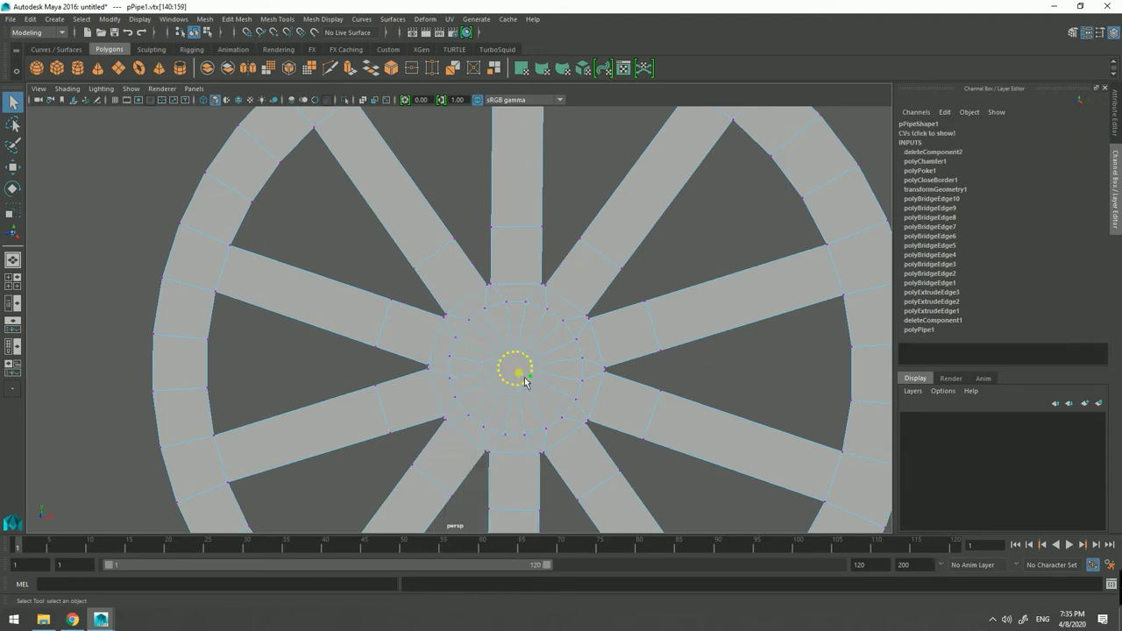
{"action": "left_click", "coordinate": [13, 211]}
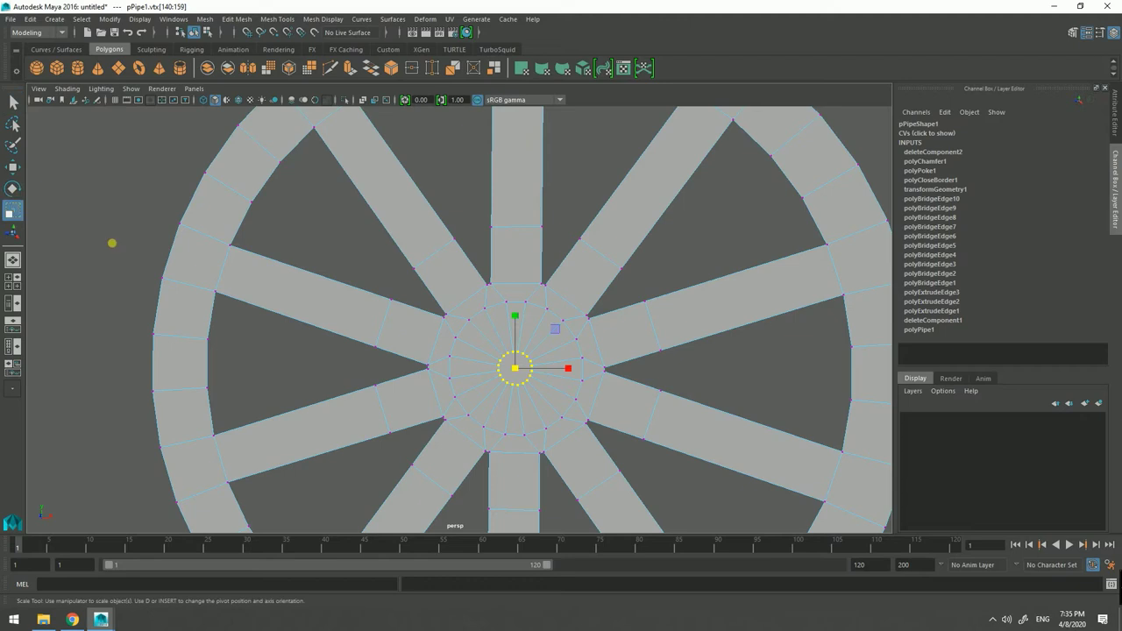
{"action": "left_click_drag", "start_coordinate": [522, 378], "coordinate": [552, 393]}
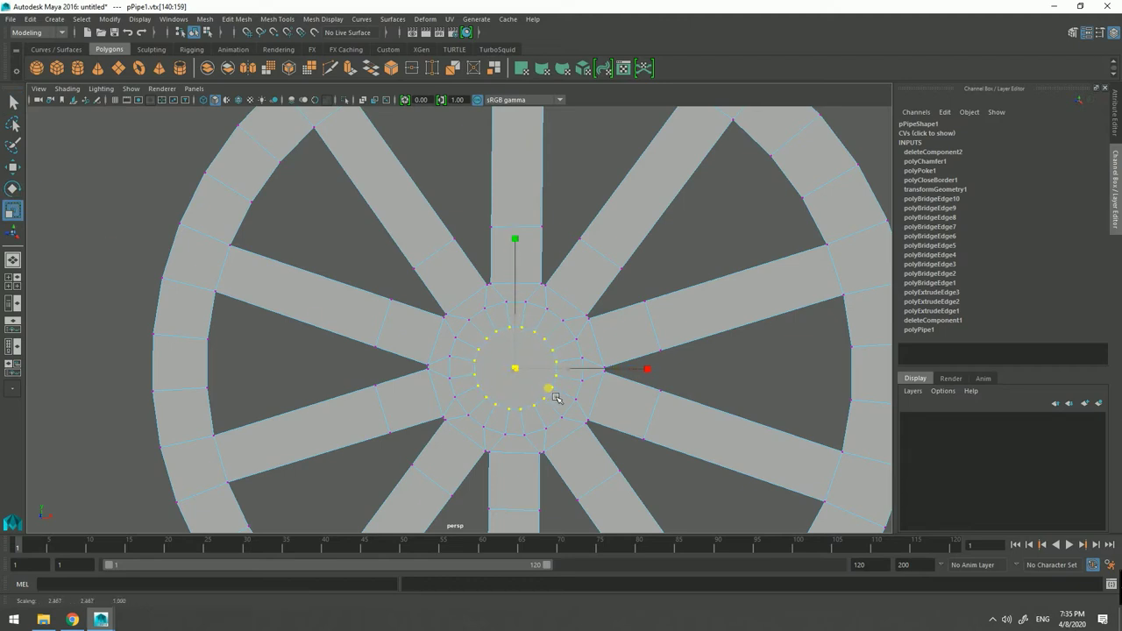
{"action": "left_click_drag", "start_coordinate": [559, 401], "coordinate": [565, 407]}
{"action": "left_click_drag", "start_coordinate": [570, 413], "coordinate": [567, 407]}
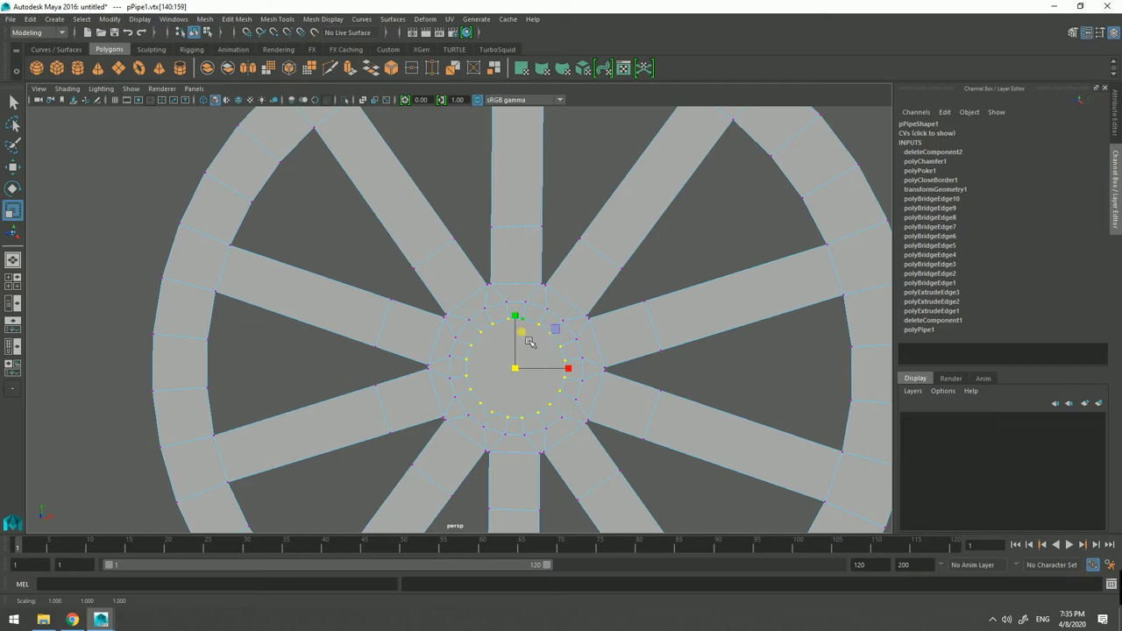
{"action": "left_click_drag", "start_coordinate": [518, 370], "coordinate": [525, 375]}
Step: Delete the central hub face to leave a round hole in the hub
{"action": "right_click_drag", "start_coordinate": [527, 378], "coordinate": [510, 313]}
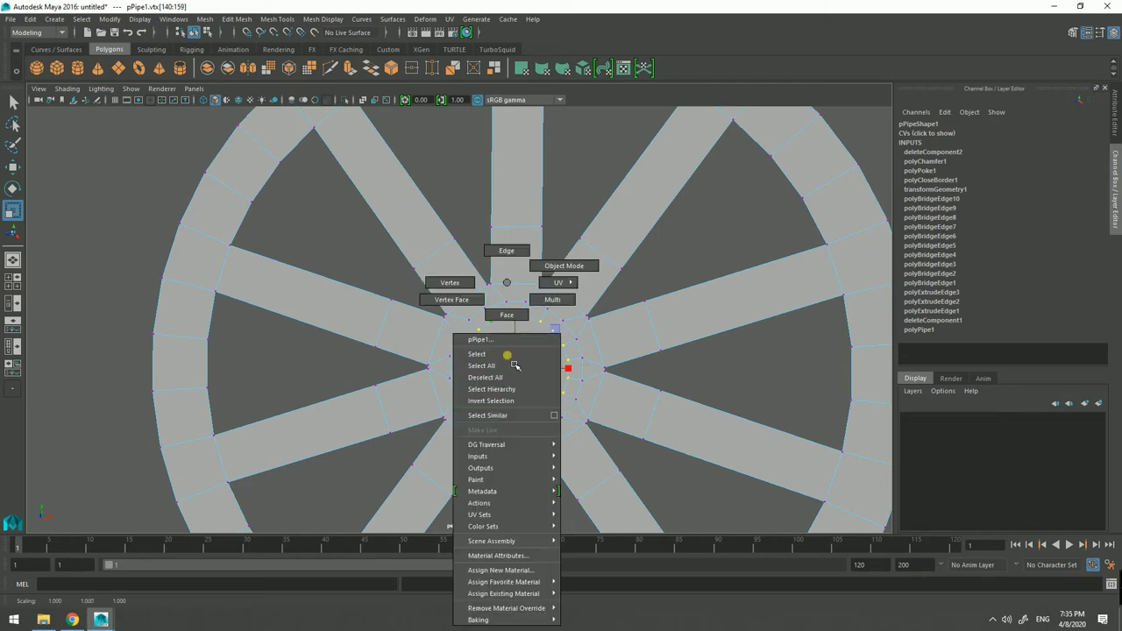
{"action": "left_click", "coordinate": [501, 379]}
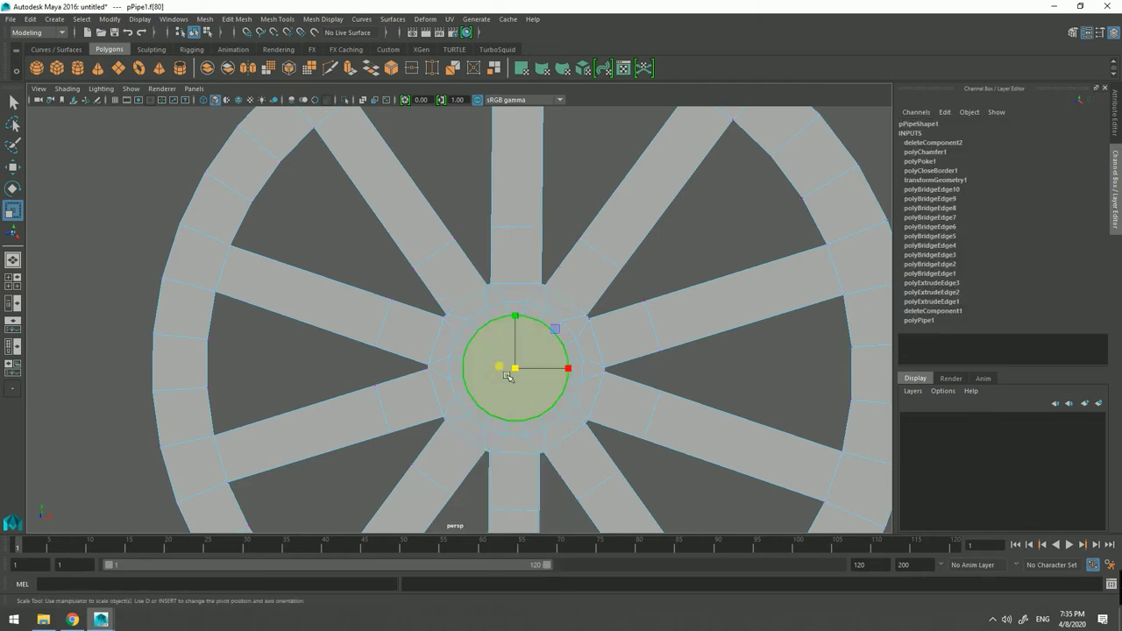
{"action": "key", "text": "Delete"}
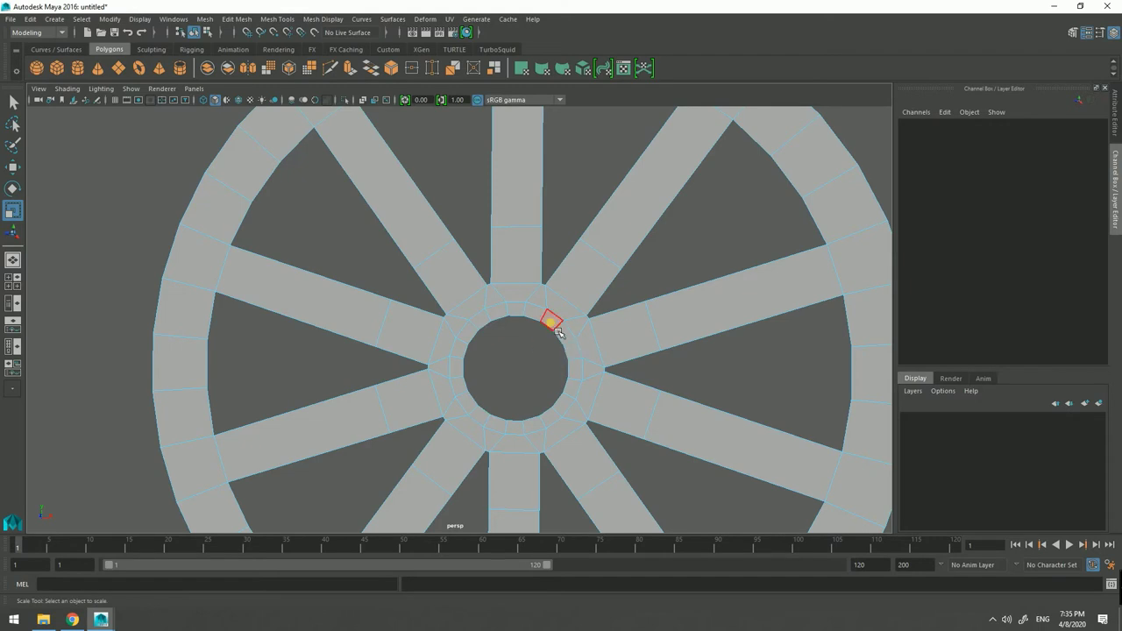
{"action": "left_click", "coordinate": [558, 330]}
{"action": "right_click_drag", "start_coordinate": [539, 340], "coordinate": [543, 322]}
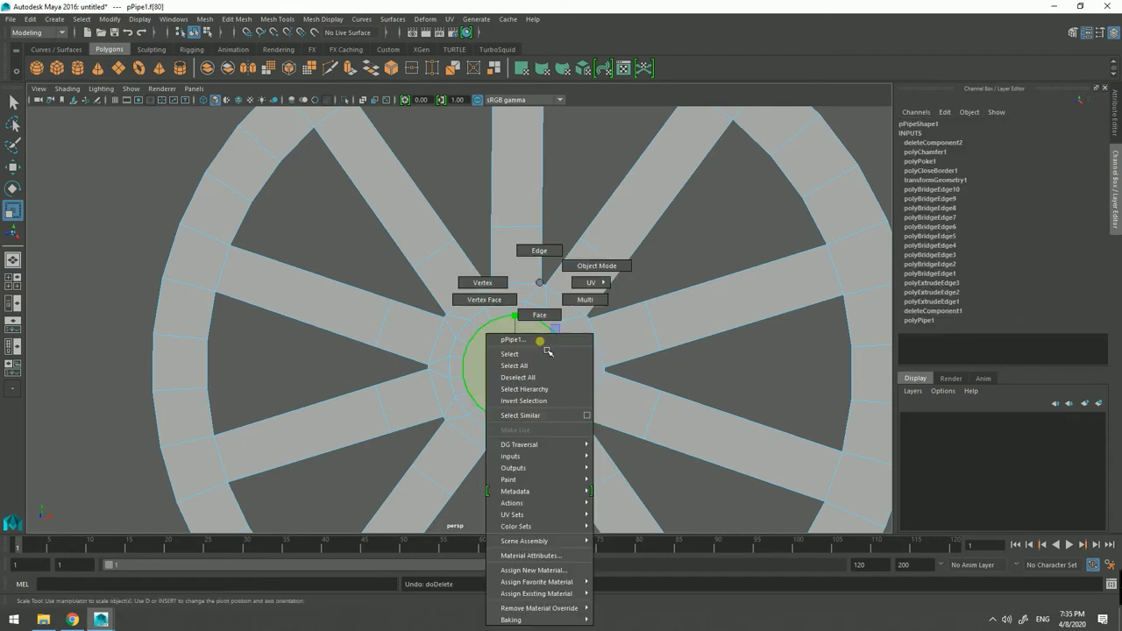
{"action": "mouse_move", "coordinate": [520, 282]}
{"action": "right_mouse_down"}
{"action": "mouse_move", "coordinate": [514, 376]}
{"action": "mouse_move", "coordinate": [521, 315]}
{"action": "right_mouse_up"}
{"action": "left_click", "coordinate": [523, 377]}
{"action": "left_click", "coordinate": [526, 363]}
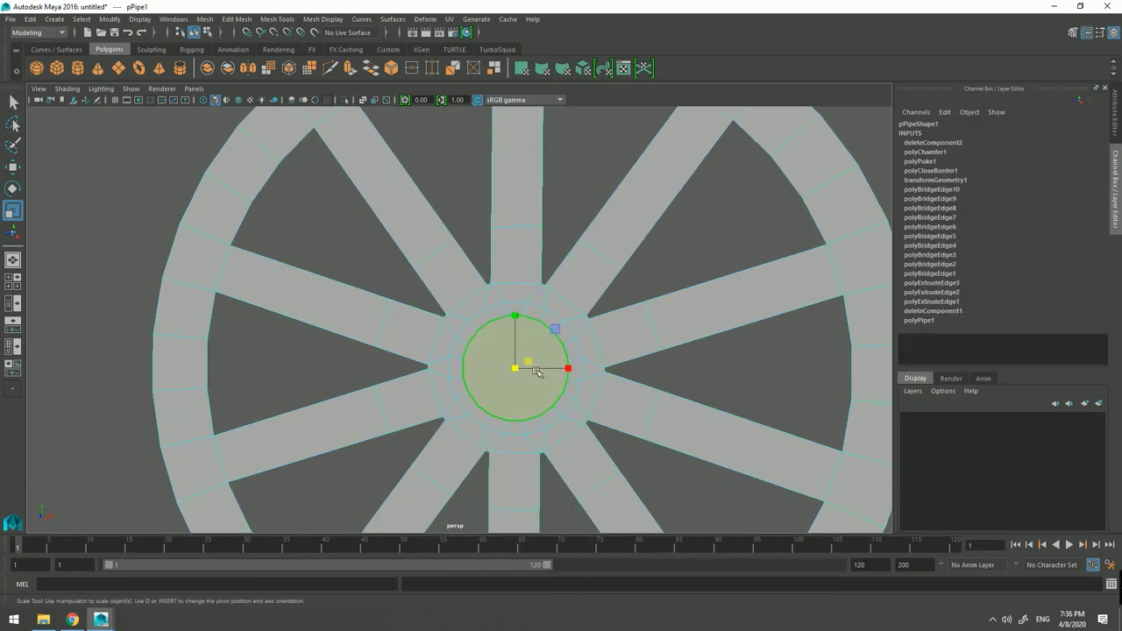
{"action": "key", "text": "Delete"}
{"action": "mouse_move", "coordinate": [543, 282]}
{"action": "right_mouse_down"}
{"action": "mouse_move", "coordinate": [613, 282]}
{"action": "mouse_move", "coordinate": [621, 254]}
{"action": "right_mouse_up"}
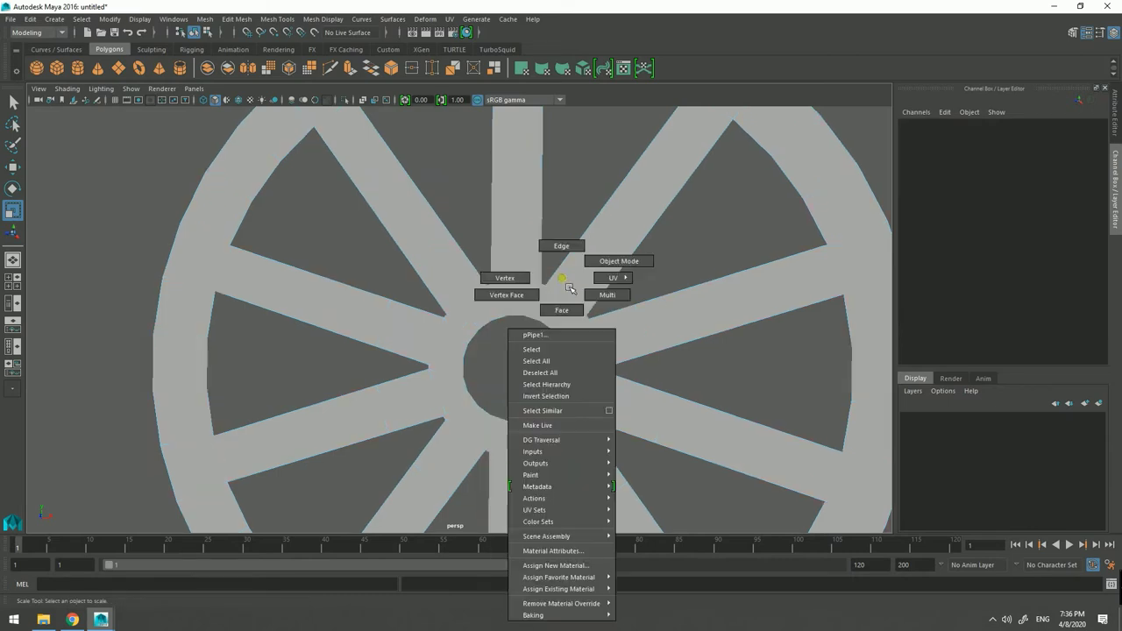
{"action": "scroll", "coordinate": [620, 312], "scroll_direction": "down", "scroll_amount": 3}
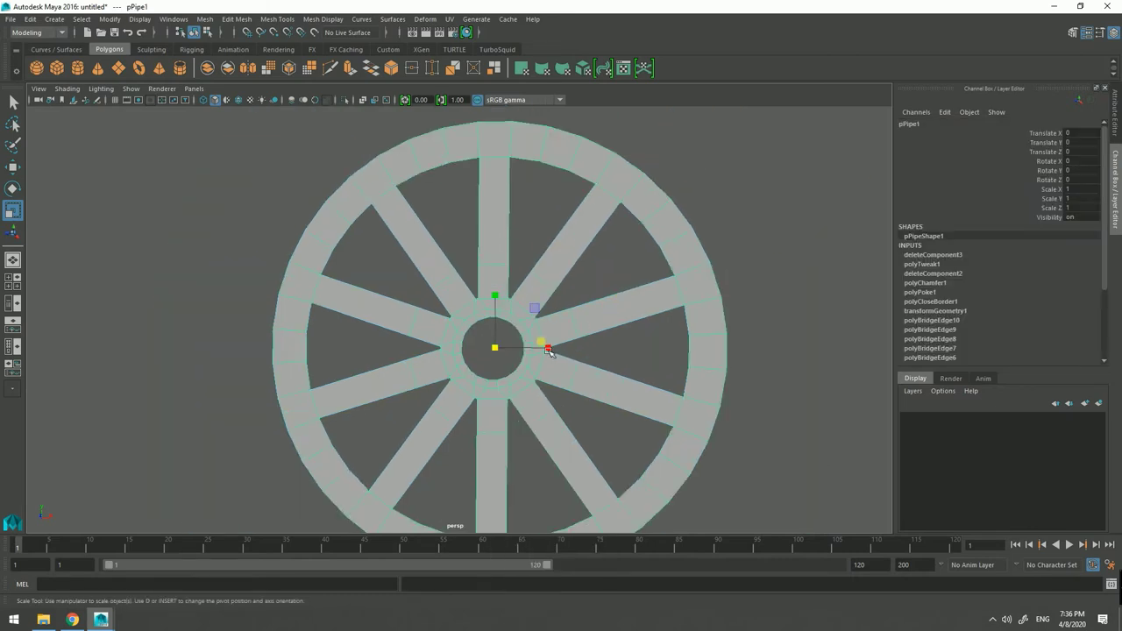
Step: Select all ten spoke faces and apply Poke Face to them
{"action": "mouse_move", "coordinate": [550, 350]}
{"action": "left_mouse_down", "text": "alt"}
{"action": "mouse_move", "coordinate": [601, 333]}
{"action": "mouse_move", "coordinate": [556, 293]}
{"action": "mouse_move", "coordinate": [543, 298]}
{"action": "left_mouse_up", "text": "alt"}
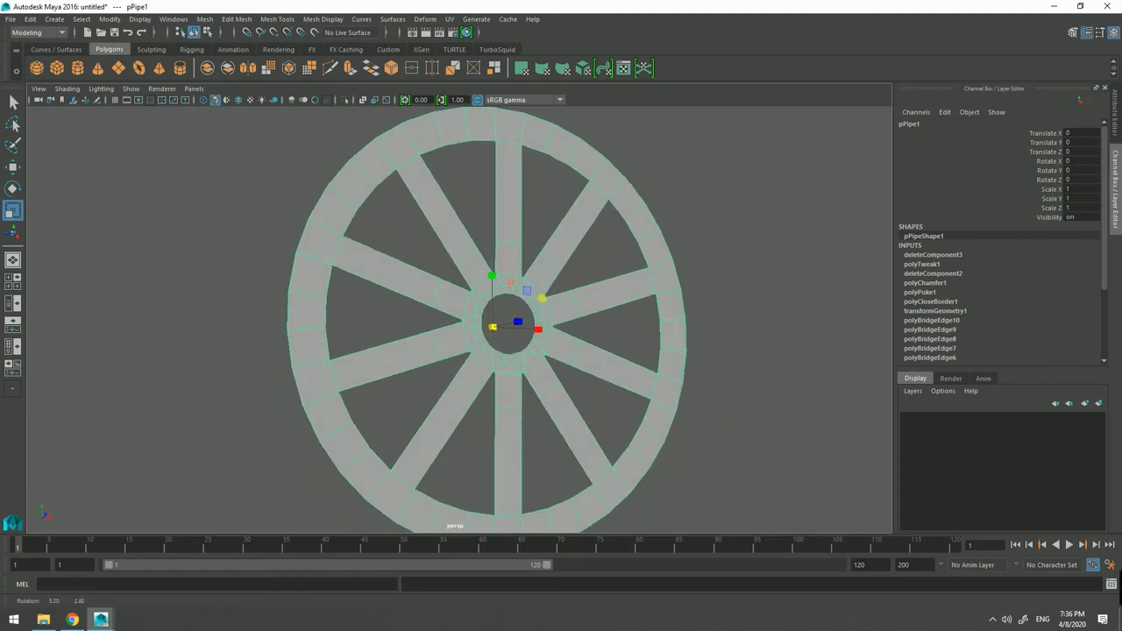
{"action": "right_click_drag", "start_coordinate": [450, 223], "coordinate": [455, 241]}
{"action": "left_click", "coordinate": [449, 223]}
{"action": "left_click", "coordinate": [509, 228], "text": "shift"}
{"action": "left_click", "coordinate": [573, 238], "text": "shift"}
{"action": "left_click", "coordinate": [631, 302], "text": "shift"}
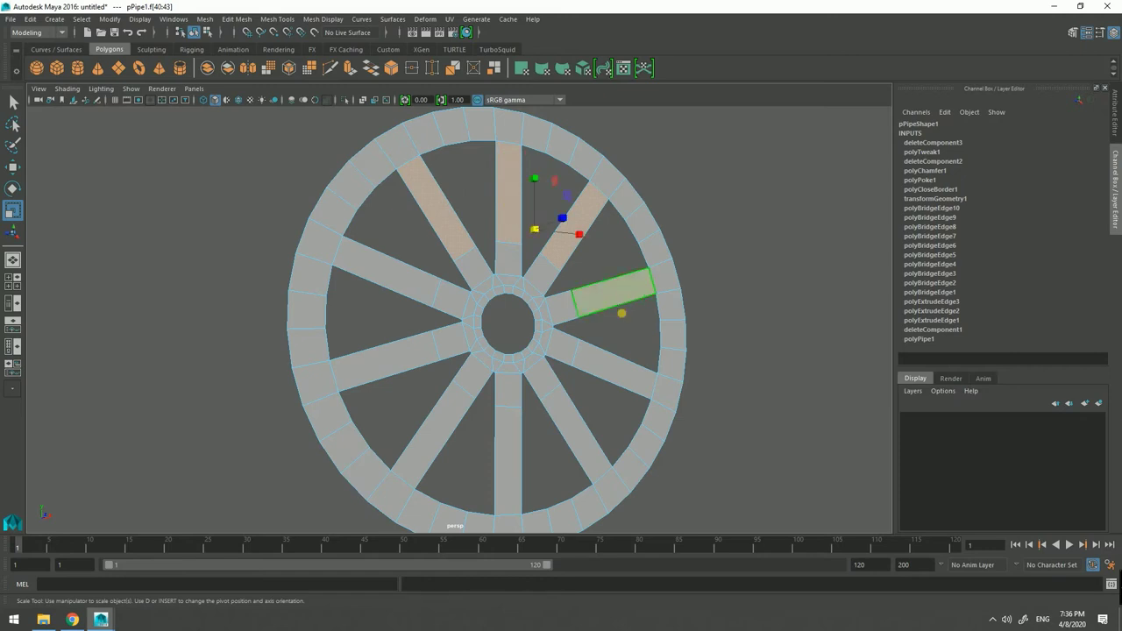
{"action": "left_click", "coordinate": [613, 370], "text": "shift"}
{"action": "left_click", "coordinate": [570, 430], "text": "shift"}
{"action": "left_click", "coordinate": [504, 451], "text": "shift"}
{"action": "left_click", "coordinate": [452, 431], "text": "shift"}
{"action": "left_click", "coordinate": [401, 358], "text": "shift"}
{"action": "left_click", "coordinate": [410, 287], "text": "shift"}
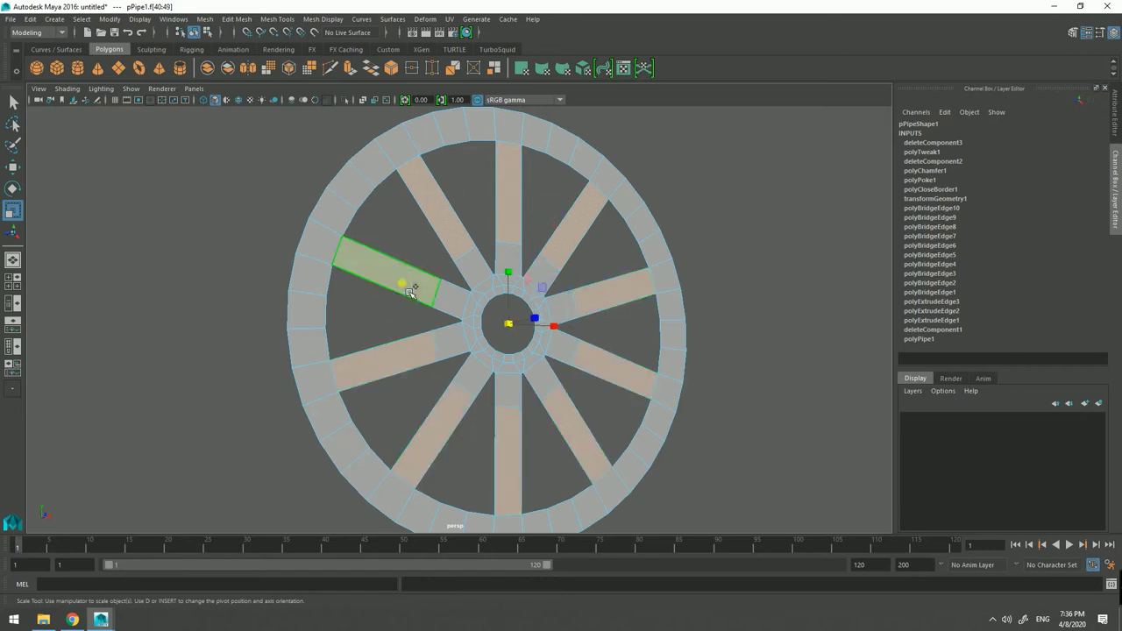
{"action": "right_click_drag", "start_coordinate": [411, 288], "coordinate": [459, 277], "text": "shift"}
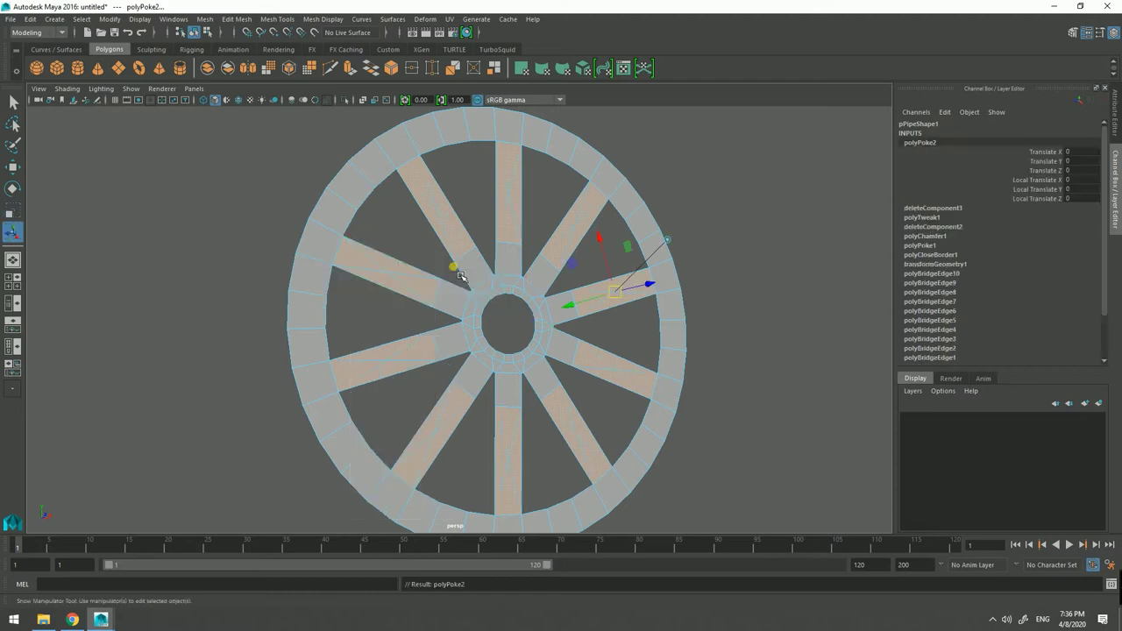
Step: Select the ten poked centre vertices and chamfer them at width 0.25
{"action": "right_click_drag", "start_coordinate": [453, 277], "coordinate": [376, 261]}
{"action": "left_click_drag", "start_coordinate": [405, 195], "coordinate": [433, 225], "text": "shift"}
{"action": "mouse_move", "coordinate": [487, 177]}
{"action": "left_mouse_down", "text": "shift"}
{"action": "mouse_move", "coordinate": [592, 245]}
{"action": "mouse_move", "coordinate": [631, 296]}
{"action": "left_mouse_up", "text": "shift"}
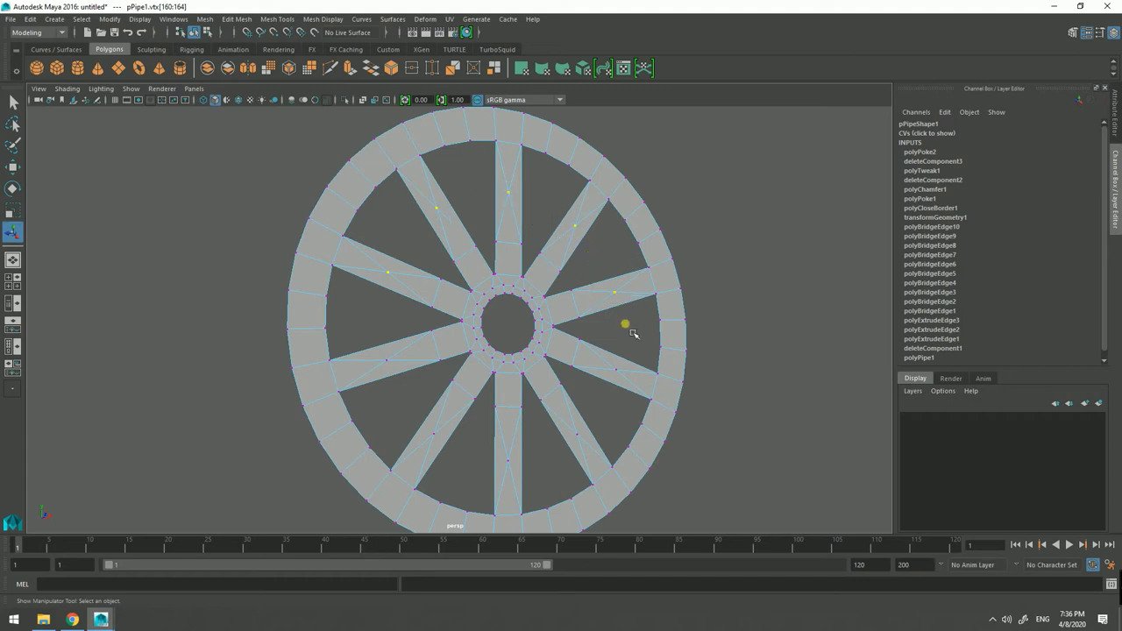
{"action": "left_click_drag", "start_coordinate": [611, 335], "coordinate": [635, 389], "text": "shift"}
{"action": "left_click_drag", "start_coordinate": [574, 416], "coordinate": [584, 452], "text": "shift"}
{"action": "left_click_drag", "start_coordinate": [497, 452], "coordinate": [524, 483], "text": "shift"}
{"action": "left_click_drag", "start_coordinate": [424, 431], "coordinate": [445, 445], "text": "shift"}
{"action": "left_click_drag", "start_coordinate": [373, 340], "coordinate": [401, 371], "text": "shift"}
{"action": "right_click_drag", "start_coordinate": [397, 370], "coordinate": [451, 360], "text": "shift"}
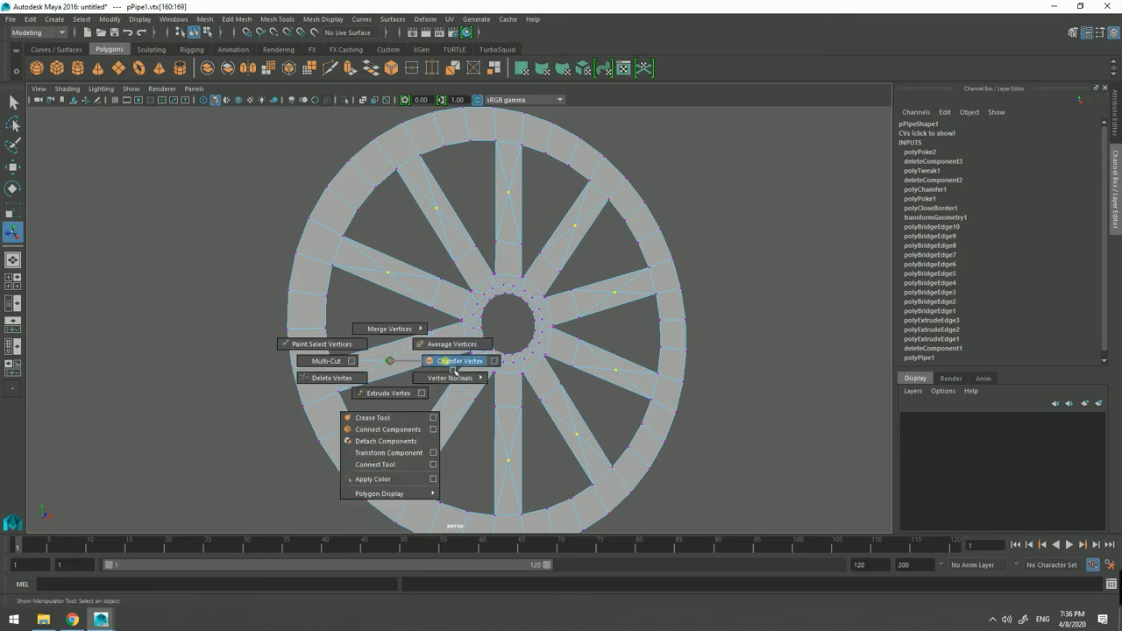
{"action": "left_click_drag", "start_coordinate": [440, 359], "coordinate": [422, 363], "text": "alt"}
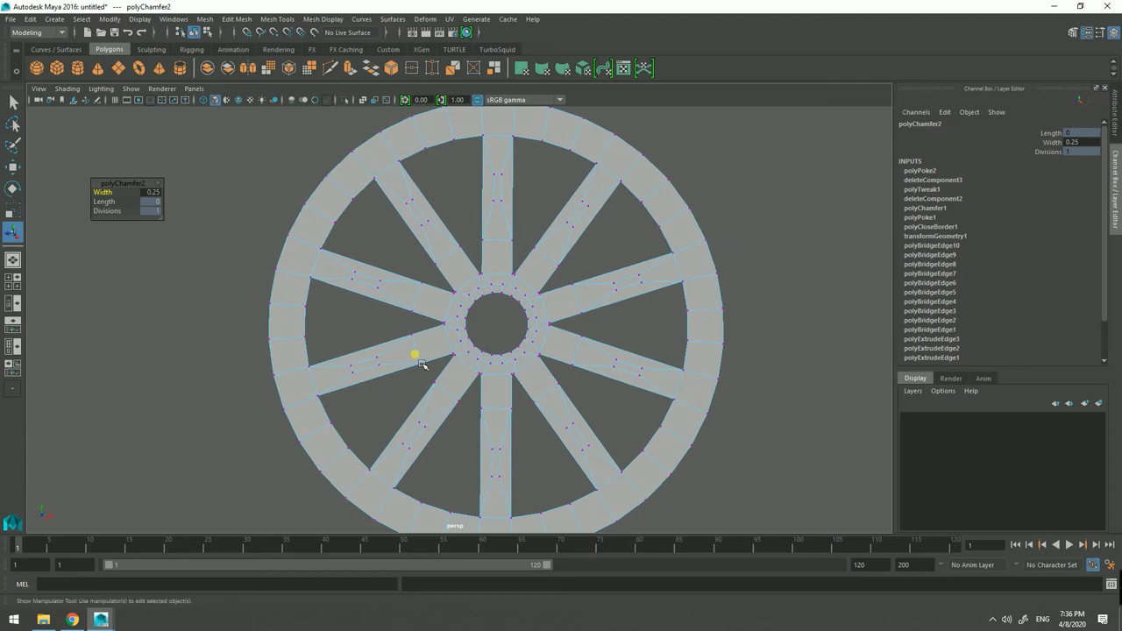
{"action": "right_click_drag", "start_coordinate": [388, 312], "coordinate": [362, 289], "text": "shift"}
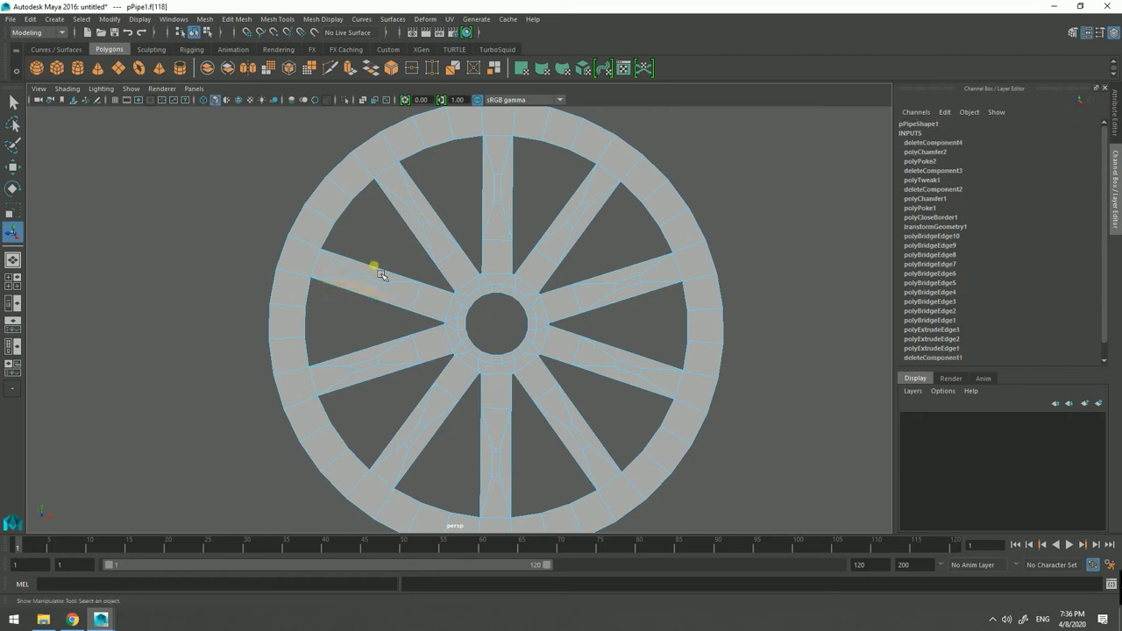
Step: Pick the new inner faces of eight spokes, then clear the selection
{"action": "left_click", "coordinate": [372, 270]}
{"action": "left_click", "coordinate": [421, 232]}
{"action": "left_click", "coordinate": [506, 194]}
{"action": "left_click", "coordinate": [571, 218]}
{"action": "left_click", "coordinate": [643, 303]}
{"action": "left_click", "coordinate": [581, 449]}
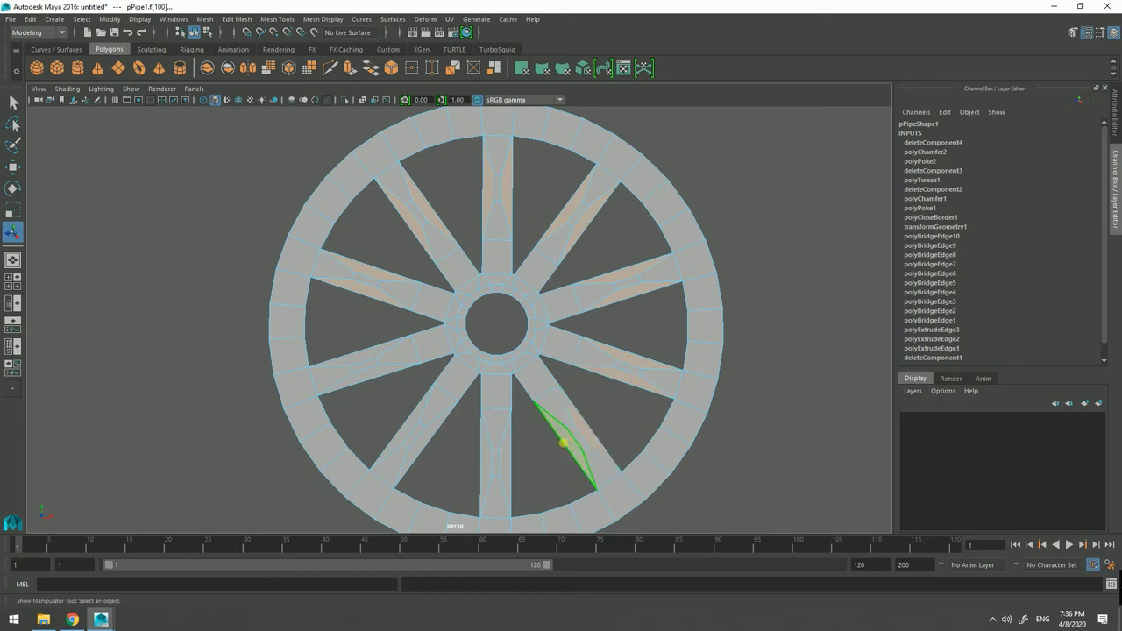
{"action": "left_click", "coordinate": [496, 459]}
{"action": "left_click", "coordinate": [421, 434]}
{"action": "left_click", "coordinate": [372, 368]}
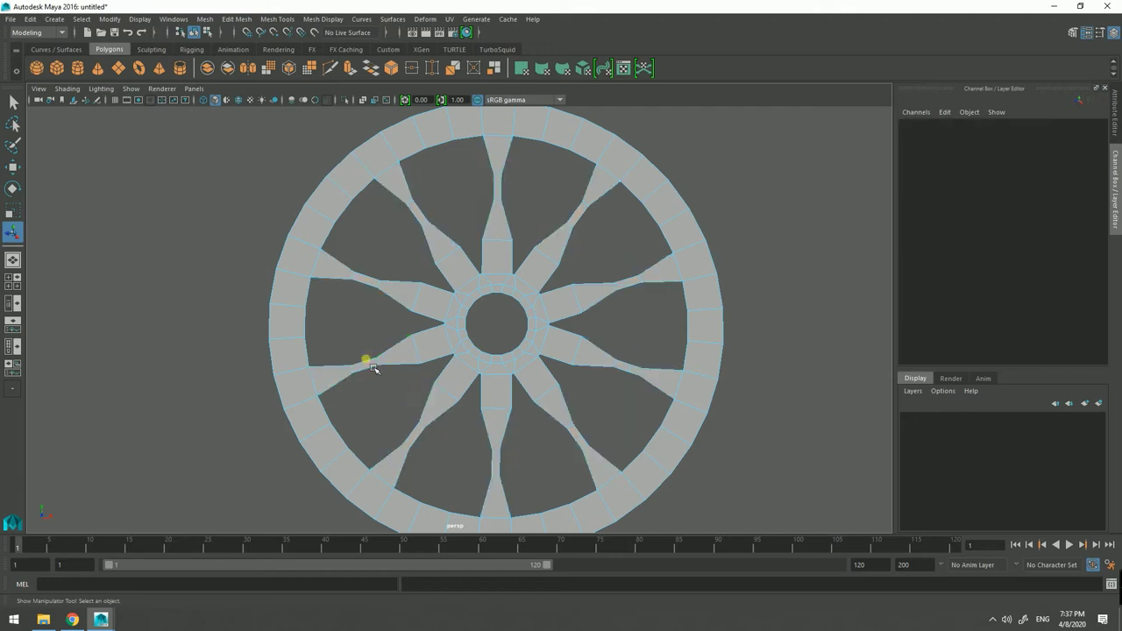
Step: Return to object mode, tilt the wheel, and select the faces ringing the hub hole
{"action": "right_click", "coordinate": [397, 282]}
{"action": "right_click_drag", "start_coordinate": [449, 271], "coordinate": [452, 270]}
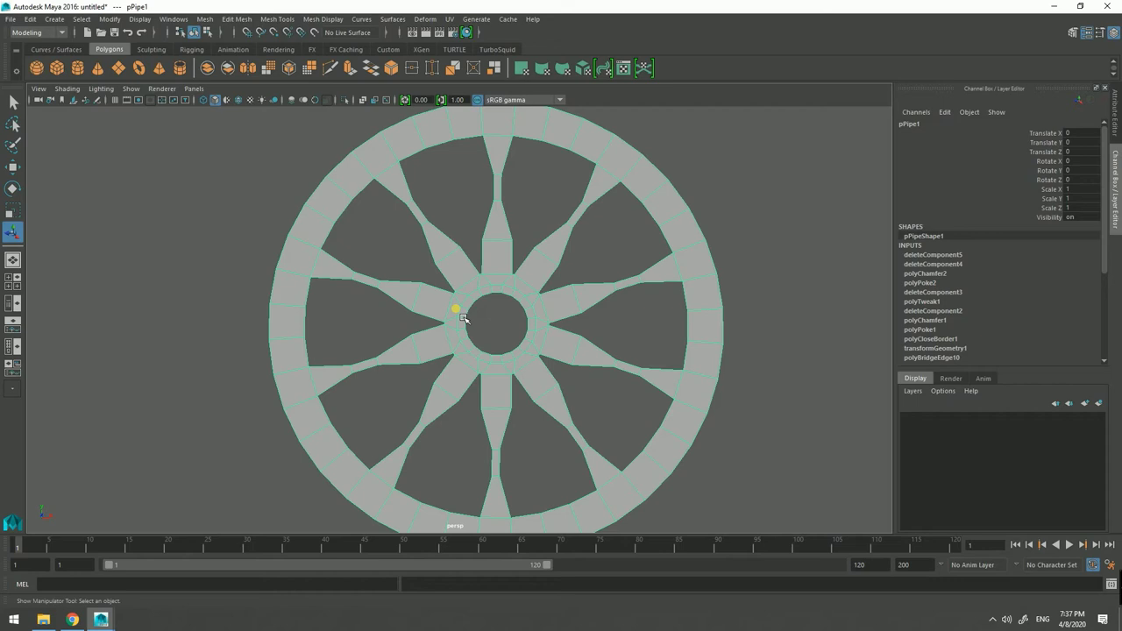
{"action": "right_click_drag", "start_coordinate": [318, 236], "coordinate": [330, 230]}
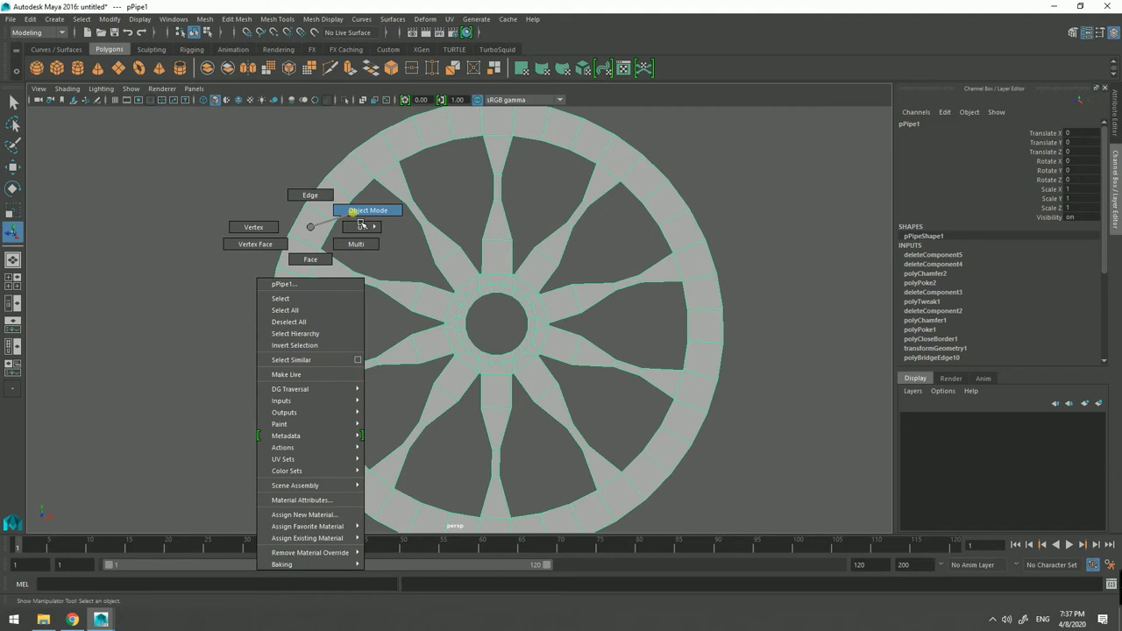
{"action": "mouse_move", "coordinate": [331, 228]}
{"action": "left_mouse_down", "text": "alt"}
{"action": "mouse_move", "coordinate": [380, 220]}
{"action": "mouse_move", "coordinate": [370, 243]}
{"action": "mouse_move", "coordinate": [409, 261]}
{"action": "mouse_move", "coordinate": [380, 255]}
{"action": "mouse_move", "coordinate": [438, 271]}
{"action": "mouse_move", "coordinate": [401, 281]}
{"action": "mouse_move", "coordinate": [462, 312]}
{"action": "mouse_move", "coordinate": [493, 300]}
{"action": "mouse_move", "coordinate": [488, 282]}
{"action": "left_mouse_up", "text": "alt"}
{"action": "scroll", "coordinate": [445, 306], "scroll_direction": "up", "scroll_amount": 3}
{"action": "right_click_drag", "start_coordinate": [488, 283], "coordinate": [498, 322]}
{"action": "left_click", "coordinate": [490, 330]}
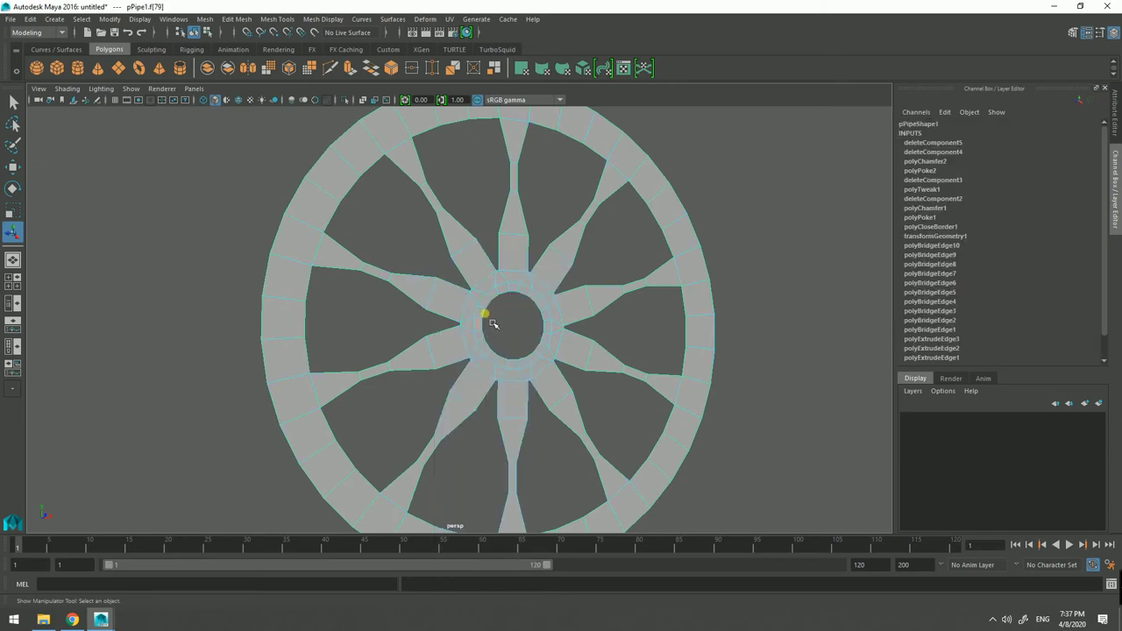
{"action": "left_click", "coordinate": [471, 341]}
Step: In a wireframe side view, move the hub ring faces about 0.311 along Z
{"action": "key", "text": "4"}
{"action": "left_click_drag", "start_coordinate": [503, 353], "coordinate": [555, 353], "text": "alt"}
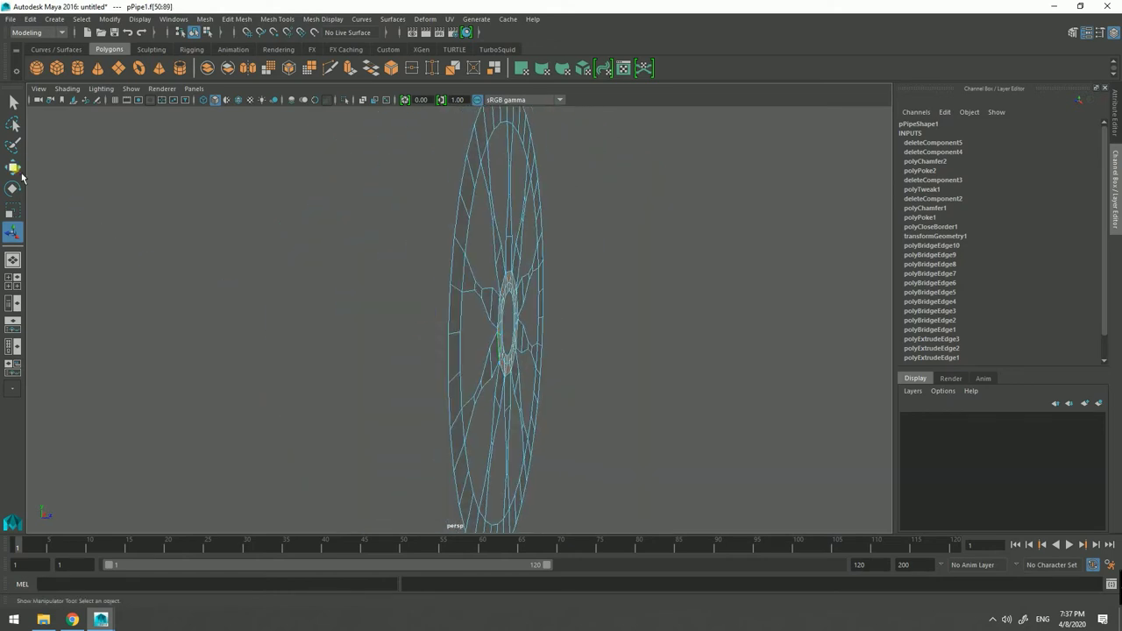
{"action": "left_click", "coordinate": [13, 166]}
{"action": "left_click_drag", "start_coordinate": [573, 338], "coordinate": [559, 340]}
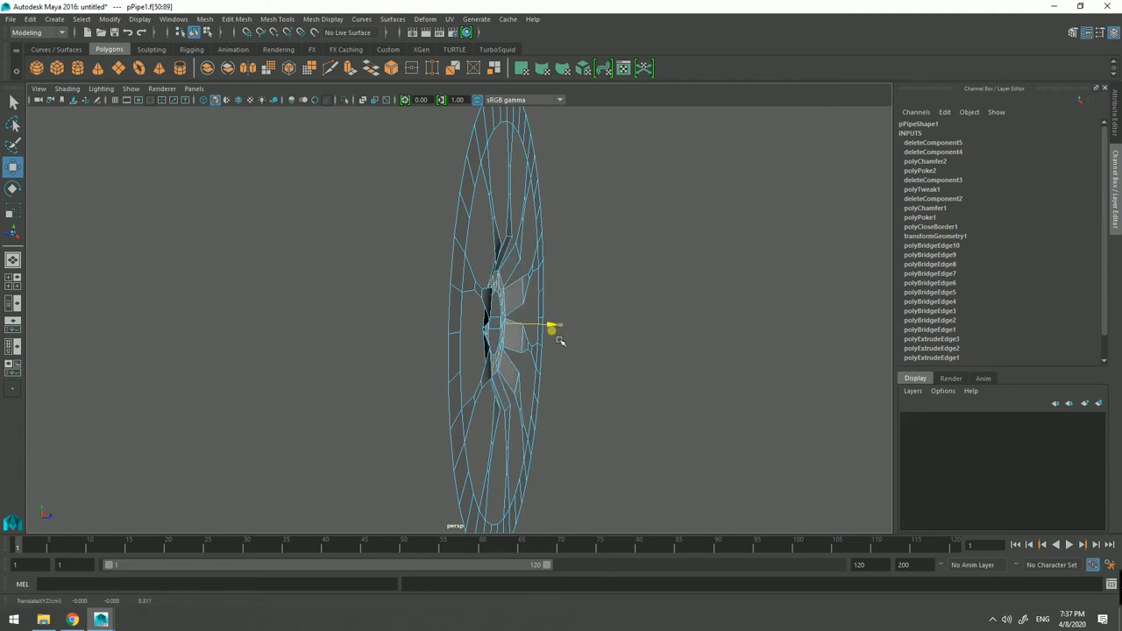
{"action": "key", "text": "5"}
{"action": "left_click_drag", "start_coordinate": [559, 340], "coordinate": [450, 351], "text": "alt"}
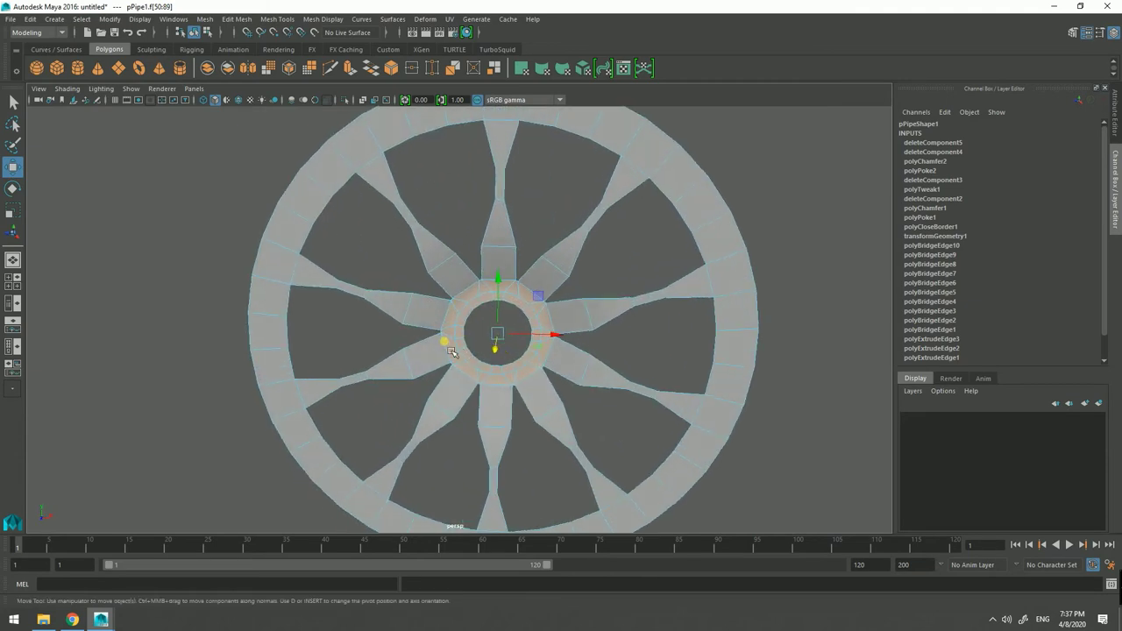
Step: Return to object mode, reselect the wheel and tumble to inspect it
{"action": "right_click", "coordinate": [415, 316]}
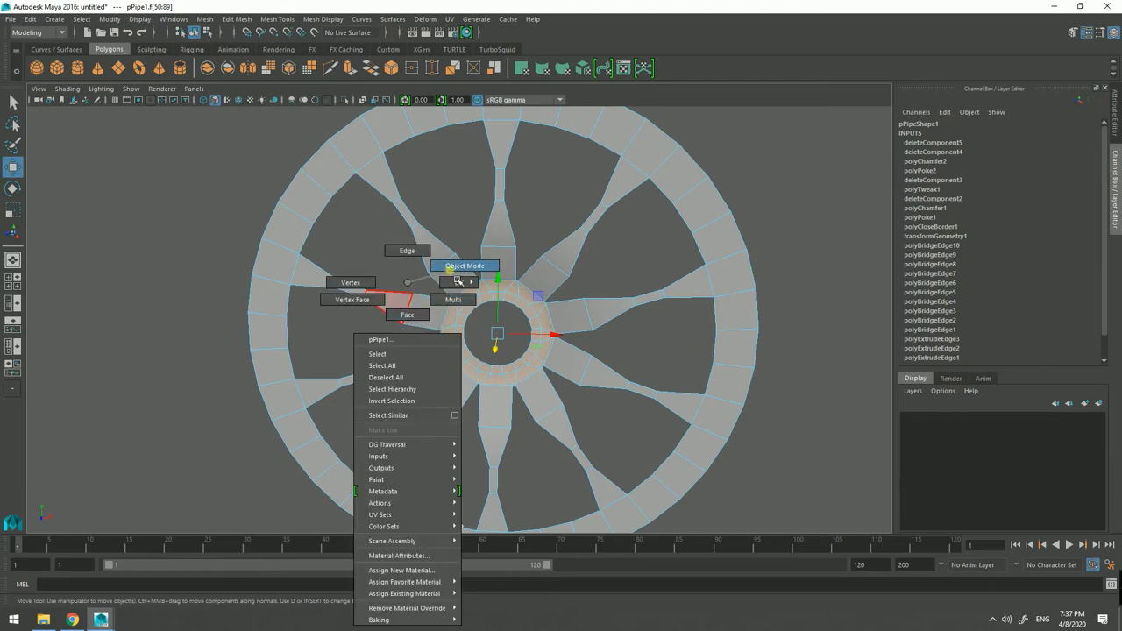
{"action": "left_click", "coordinate": [456, 267]}
{"action": "left_click", "coordinate": [459, 348]}
{"action": "mouse_move", "coordinate": [458, 351]}
{"action": "left_mouse_down", "text": "alt"}
{"action": "mouse_move", "coordinate": [447, 357]}
{"action": "mouse_move", "coordinate": [478, 342]}
{"action": "left_mouse_up", "text": "alt"}
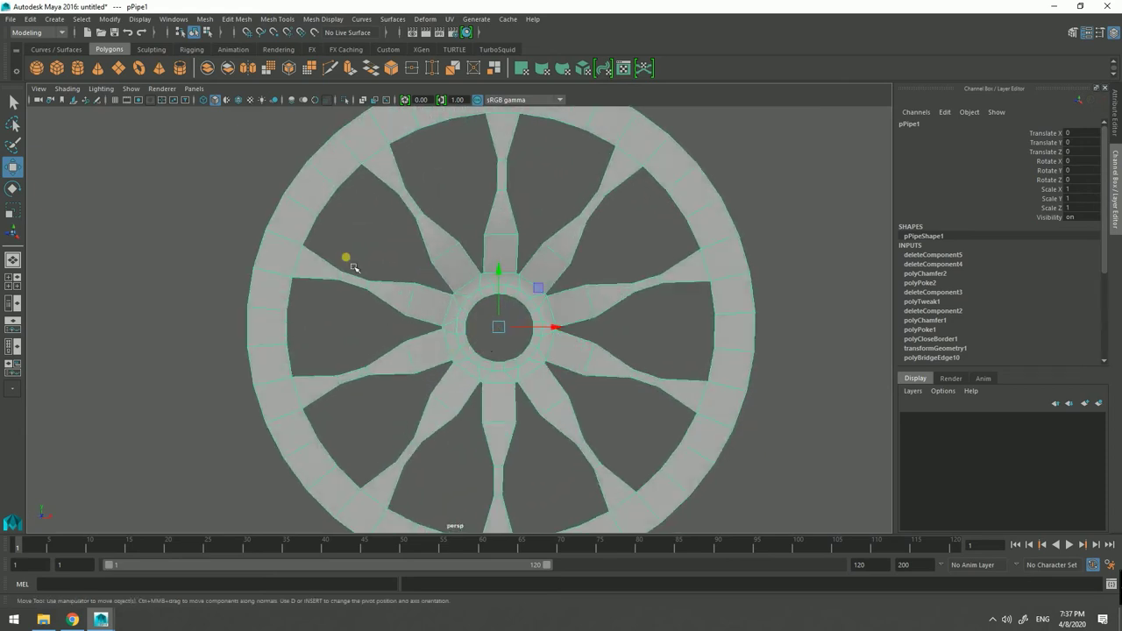
{"action": "right_click_drag", "start_coordinate": [346, 257], "coordinate": [323, 266]}
Step: Select the inner vertices of every spoke near the hub
{"action": "left_click_drag", "start_coordinate": [390, 272], "coordinate": [419, 326]}
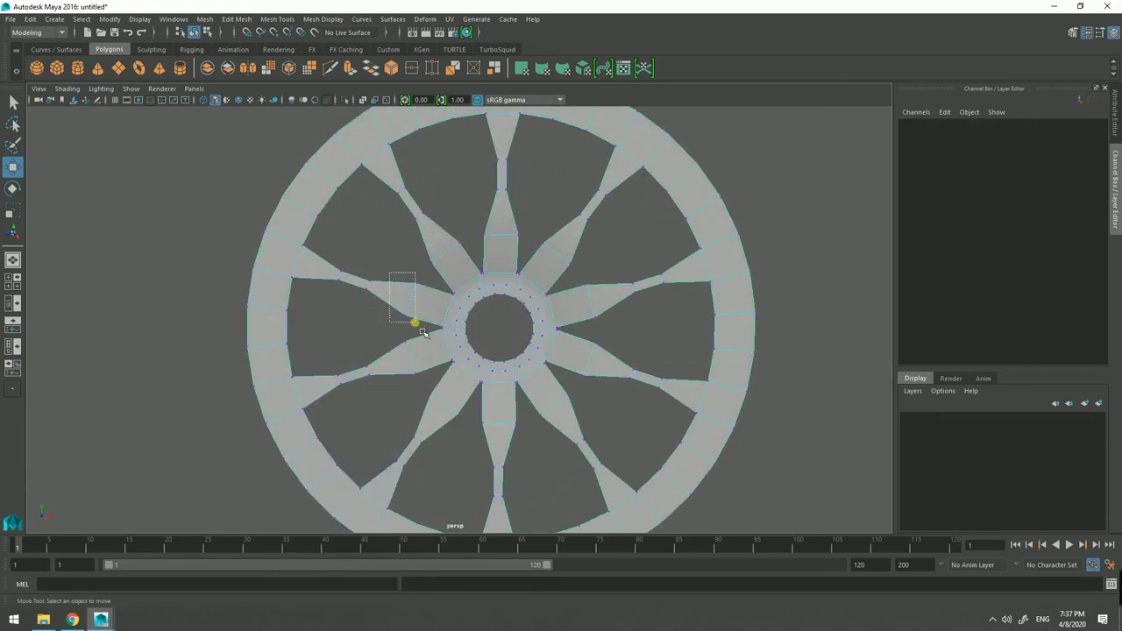
{"action": "left_click", "coordinate": [432, 260], "text": "shift"}
{"action": "left_click", "coordinate": [460, 243], "text": "shift"}
{"action": "left_click", "coordinate": [486, 236], "text": "shift"}
{"action": "left_click", "coordinate": [519, 235], "text": "shift"}
{"action": "left_click", "coordinate": [552, 261], "text": "shift"}
{"action": "left_click", "coordinate": [578, 278], "text": "shift"}
{"action": "left_click", "coordinate": [594, 300], "text": "shift"}
{"action": "left_click", "coordinate": [598, 321], "text": "shift"}
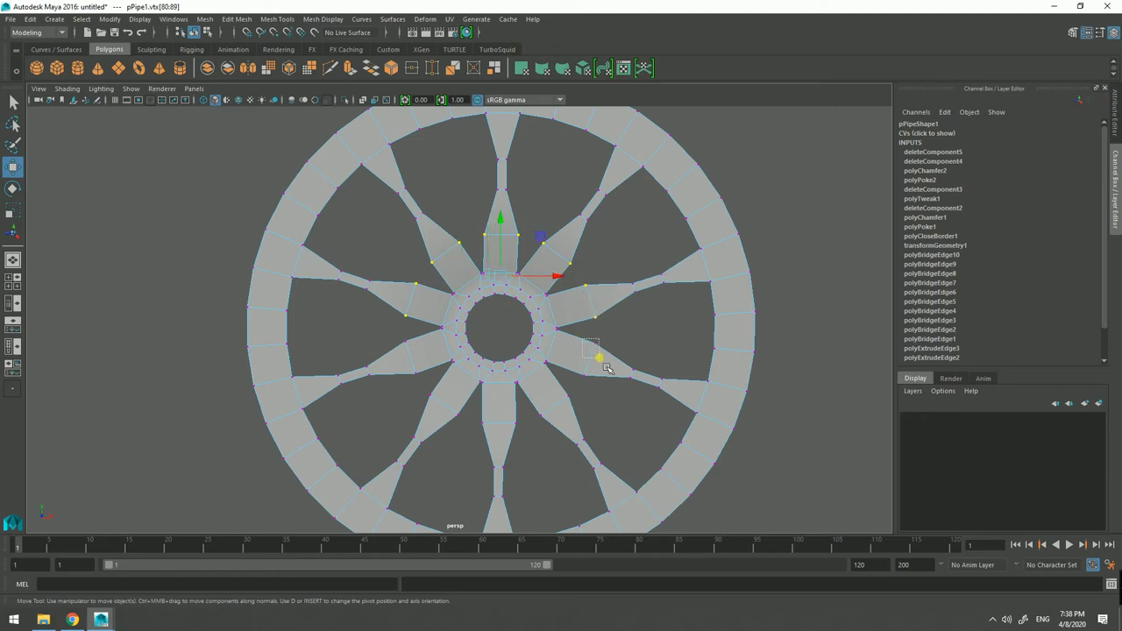
{"action": "left_click", "coordinate": [584, 375], "text": "shift"}
{"action": "left_click", "coordinate": [579, 436], "text": "shift"}
{"action": "left_click", "coordinate": [483, 421], "text": "shift"}
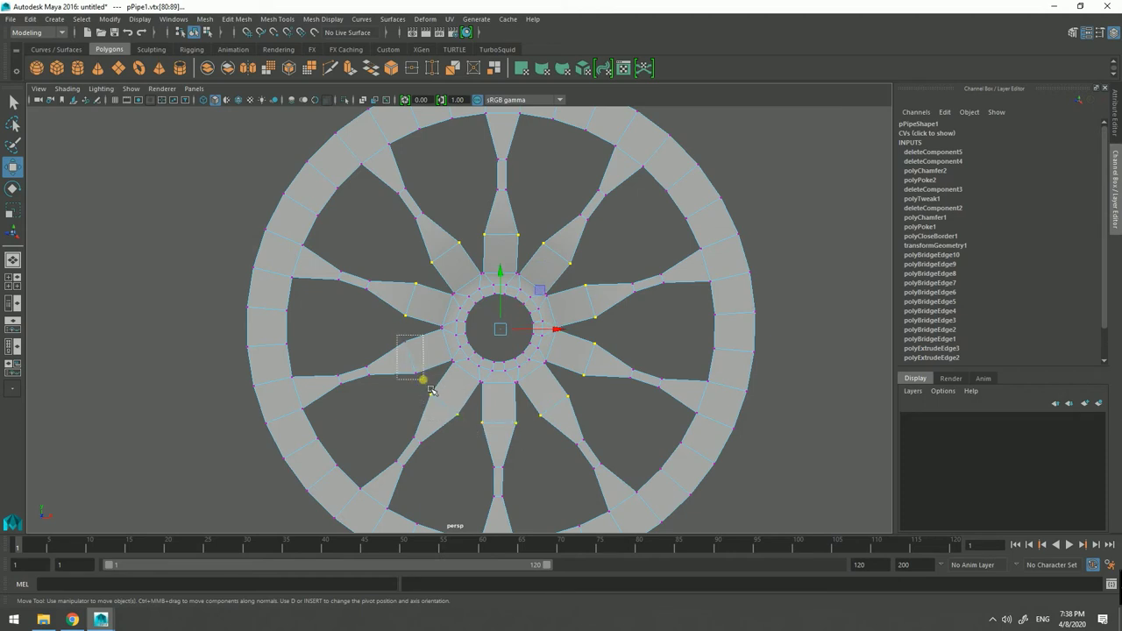
Step: Pull the selected spoke vertices out about 0.318 along Z from an edge-on view
{"action": "left_click_drag", "start_coordinate": [450, 375], "coordinate": [342, 388], "text": "alt"}
{"action": "left_click_drag", "start_coordinate": [368, 340], "coordinate": [390, 349]}
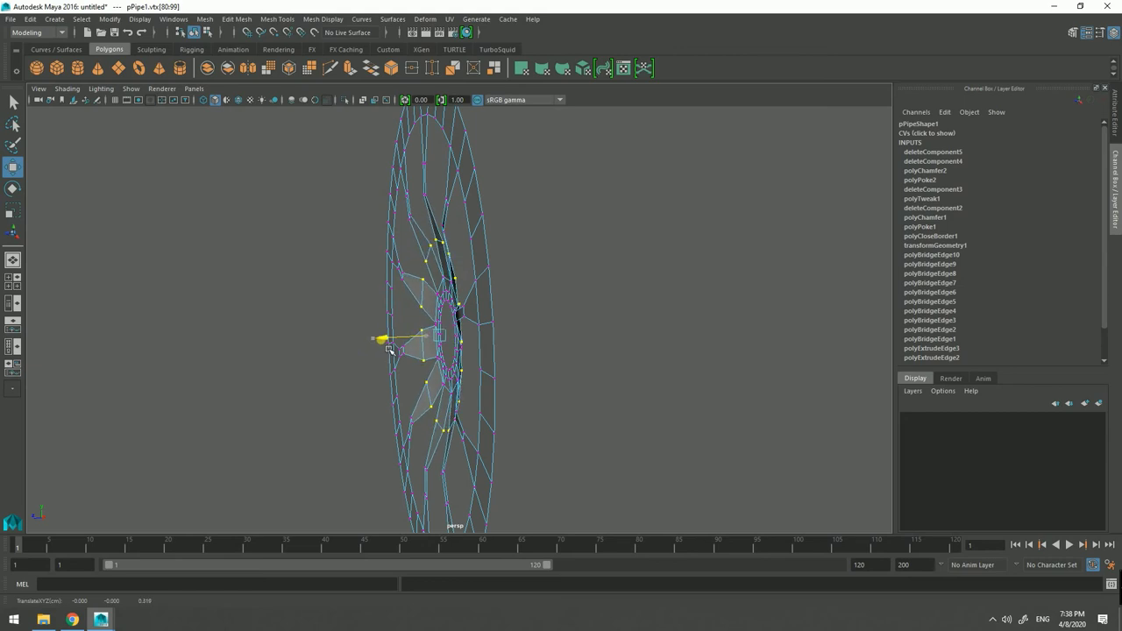
{"action": "mouse_move", "coordinate": [383, 345]}
{"action": "left_mouse_down", "text": "alt"}
{"action": "mouse_move", "coordinate": [347, 346]}
{"action": "mouse_move", "coordinate": [514, 328]}
{"action": "mouse_move", "coordinate": [480, 334]}
{"action": "left_mouse_up", "text": "alt"}
Step: Select the whole face loop around the hub
{"action": "right_click_drag", "start_coordinate": [481, 333], "coordinate": [482, 341]}
{"action": "left_click", "coordinate": [481, 337]}
{"action": "double_click", "coordinate": [484, 325]}
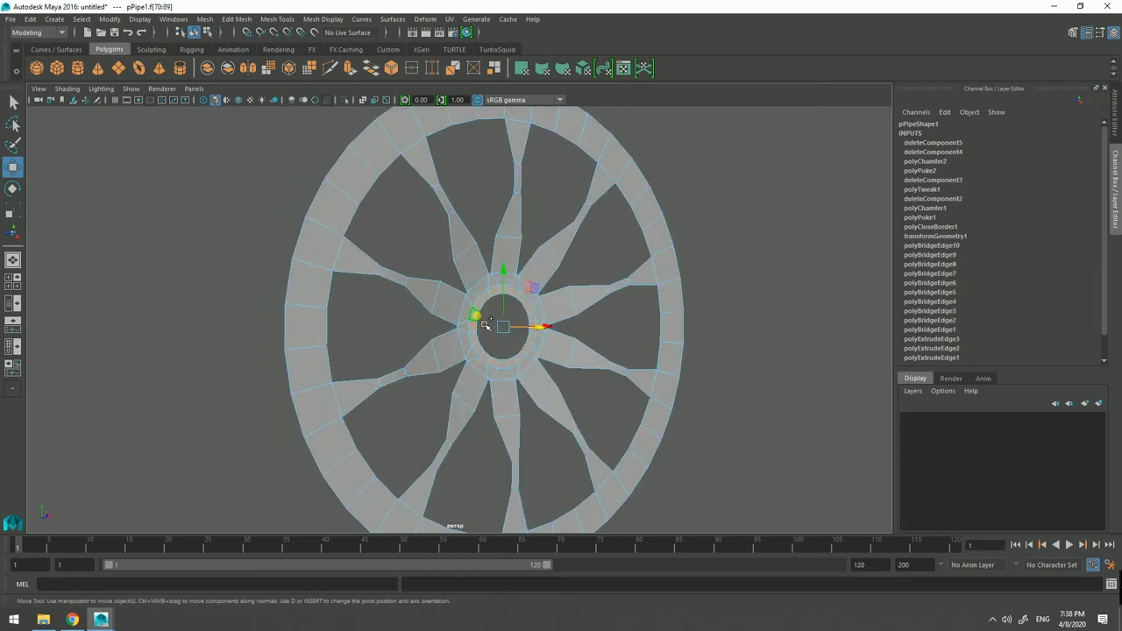
Step: Turn on Soft Select and pull the hub loop along Z with a 2.01 falloff
{"action": "left_click", "coordinate": [1099, 32]}
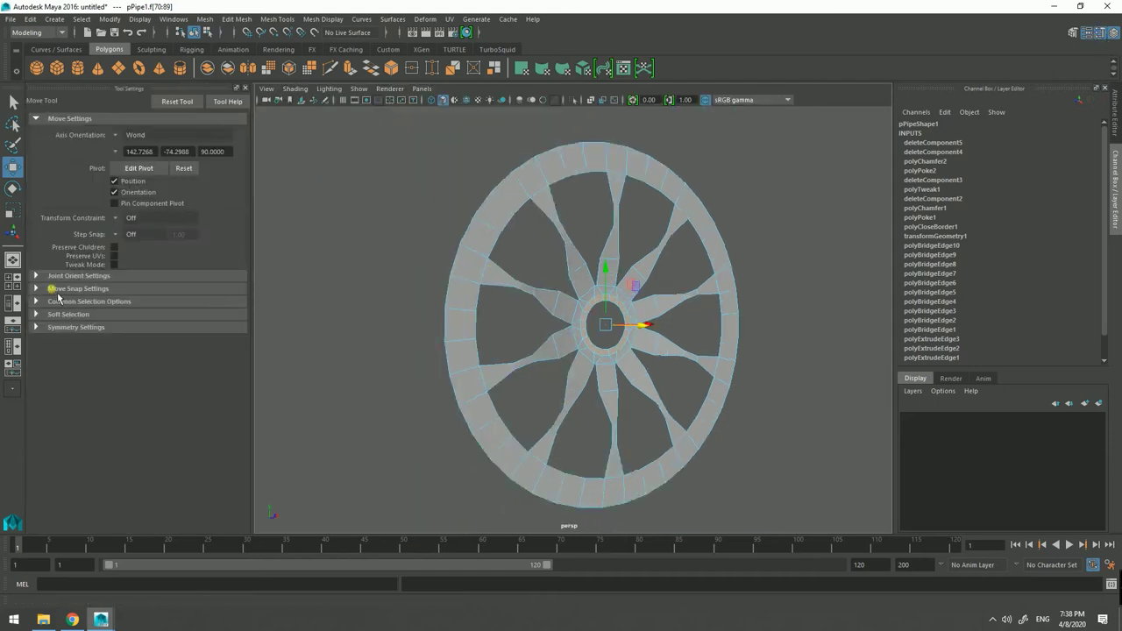
{"action": "left_click", "coordinate": [41, 321]}
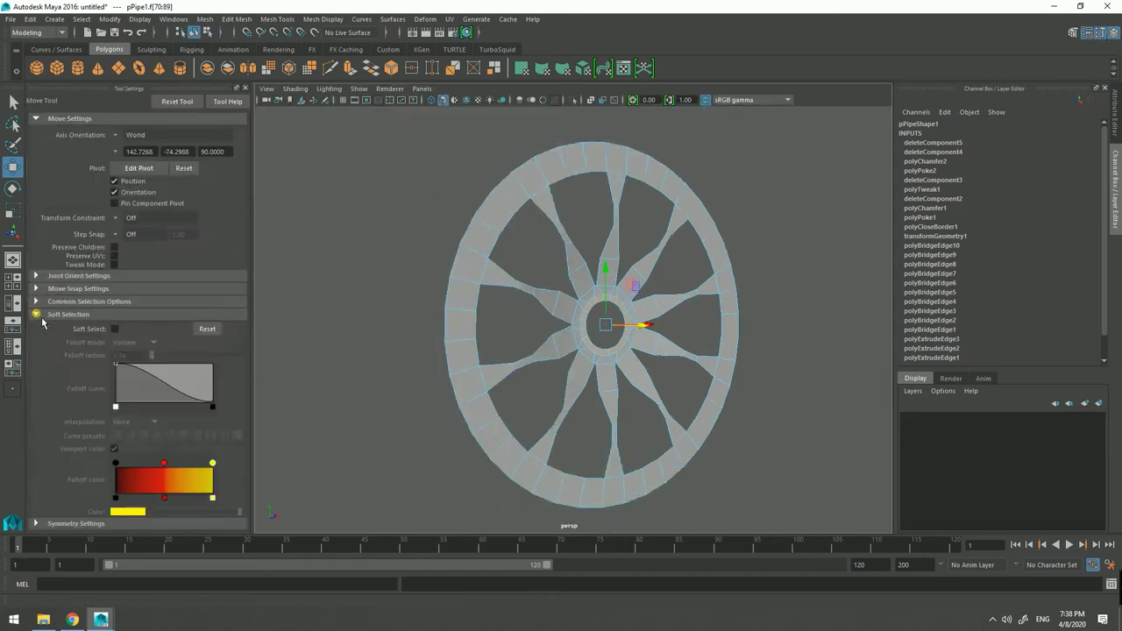
{"action": "left_click", "coordinate": [113, 328]}
{"action": "left_click_drag", "start_coordinate": [429, 363], "coordinate": [447, 362], "text": "alt"}
{"action": "middle_click_drag", "start_coordinate": [666, 352], "coordinate": [653, 341]}
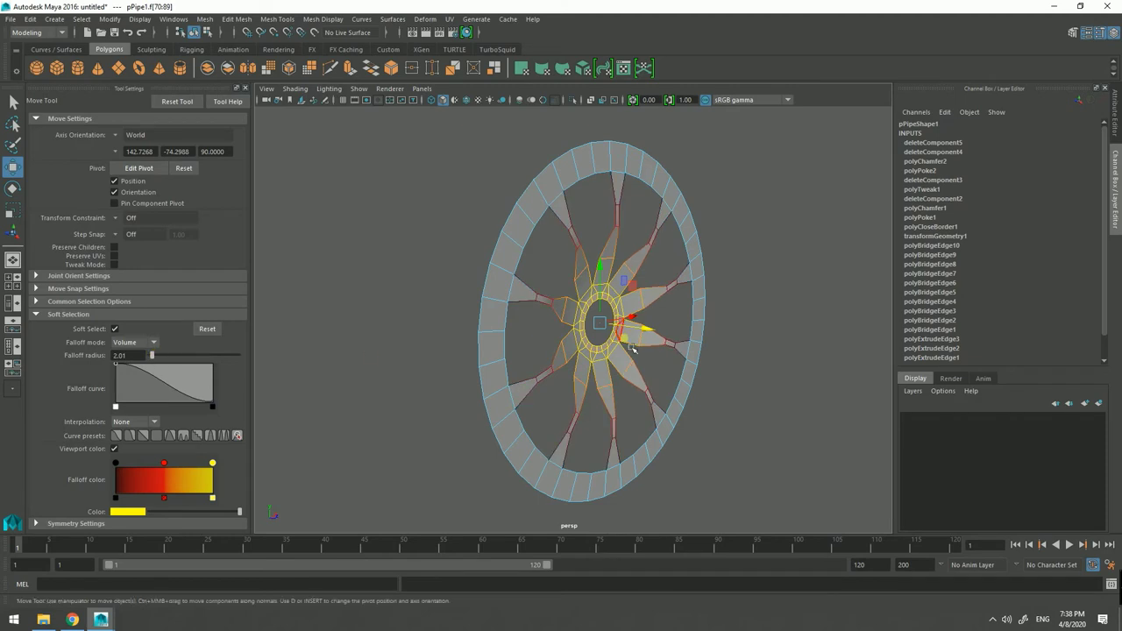
{"action": "middle_click_drag", "start_coordinate": [646, 337], "coordinate": [635, 337]}
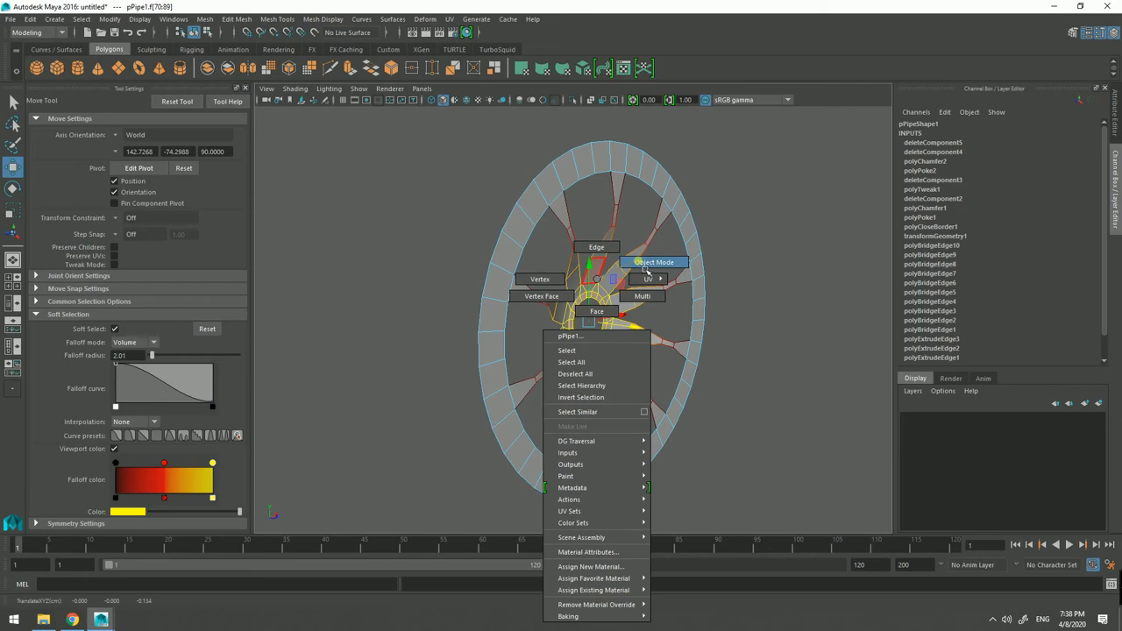
Step: Reselect the whole wheel, switch Soft Select off and close the Move tool settings
{"action": "right_click_drag", "start_coordinate": [604, 290], "coordinate": [647, 259]}
{"action": "left_click", "coordinate": [630, 266]}
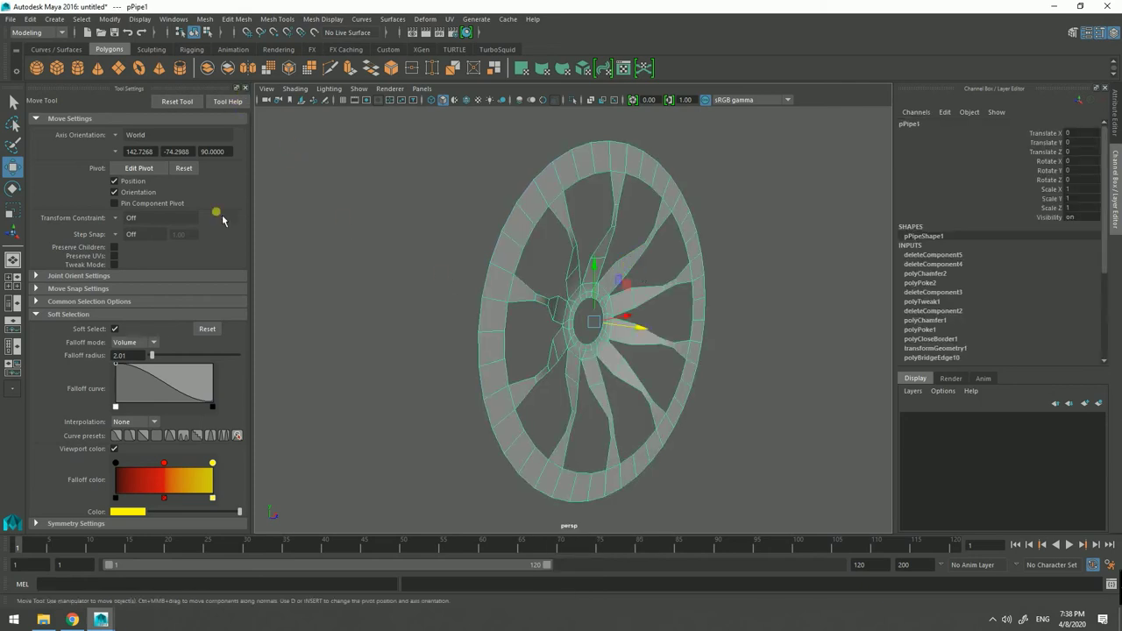
{"action": "left_click", "coordinate": [114, 329]}
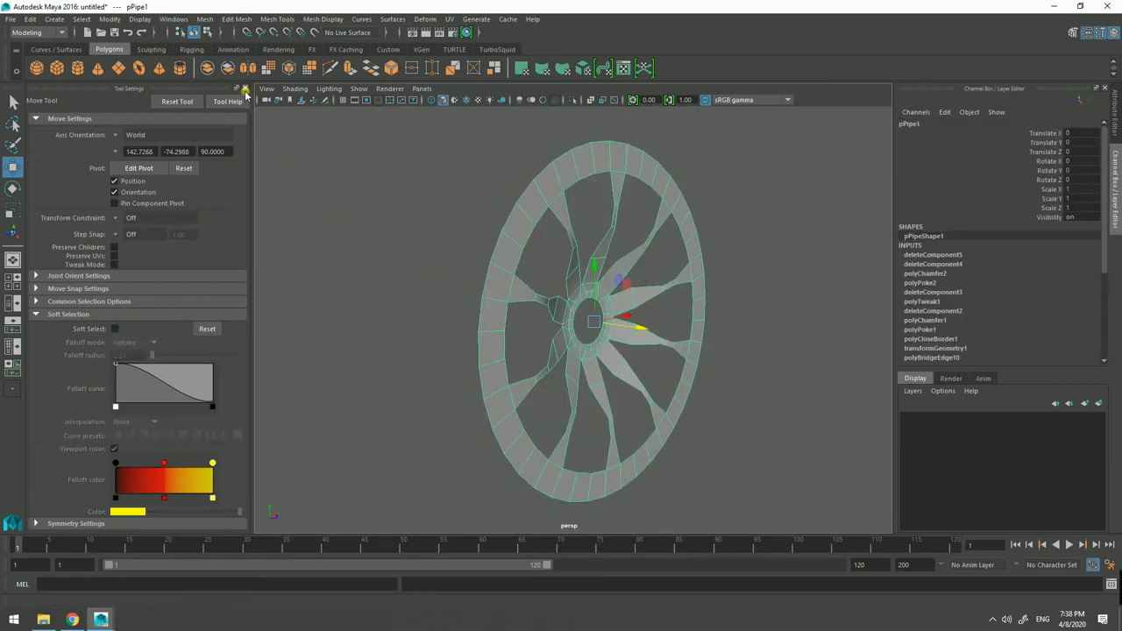
{"action": "left_click", "coordinate": [244, 93]}
{"action": "mouse_move", "coordinate": [418, 197]}
{"action": "left_mouse_down", "text": "alt"}
{"action": "mouse_move", "coordinate": [476, 219]}
{"action": "mouse_move", "coordinate": [271, 245]}
{"action": "mouse_move", "coordinate": [362, 256]}
{"action": "left_mouse_up", "text": "alt"}
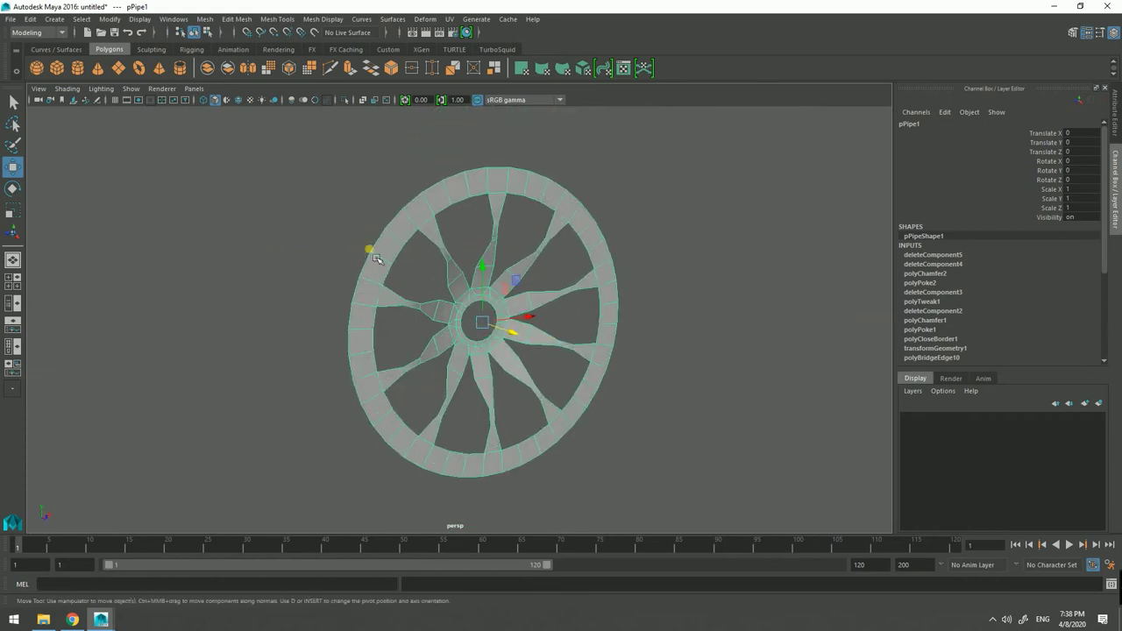
Step: Select every wheel face and extrude them about 0.485 along Z to thicken the wheel
{"action": "right_click_drag", "start_coordinate": [382, 259], "coordinate": [377, 283]}
{"action": "double_click", "coordinate": [377, 264]}
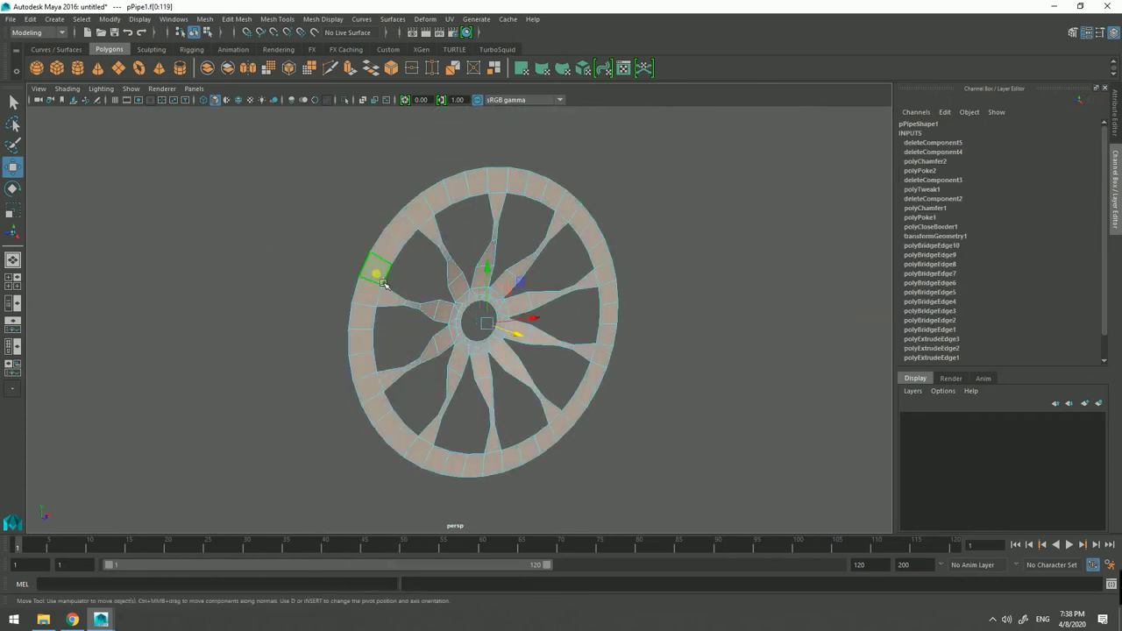
{"action": "left_click_drag", "start_coordinate": [377, 272], "coordinate": [421, 283], "text": "alt"}
{"action": "left_click", "coordinate": [350, 68]}
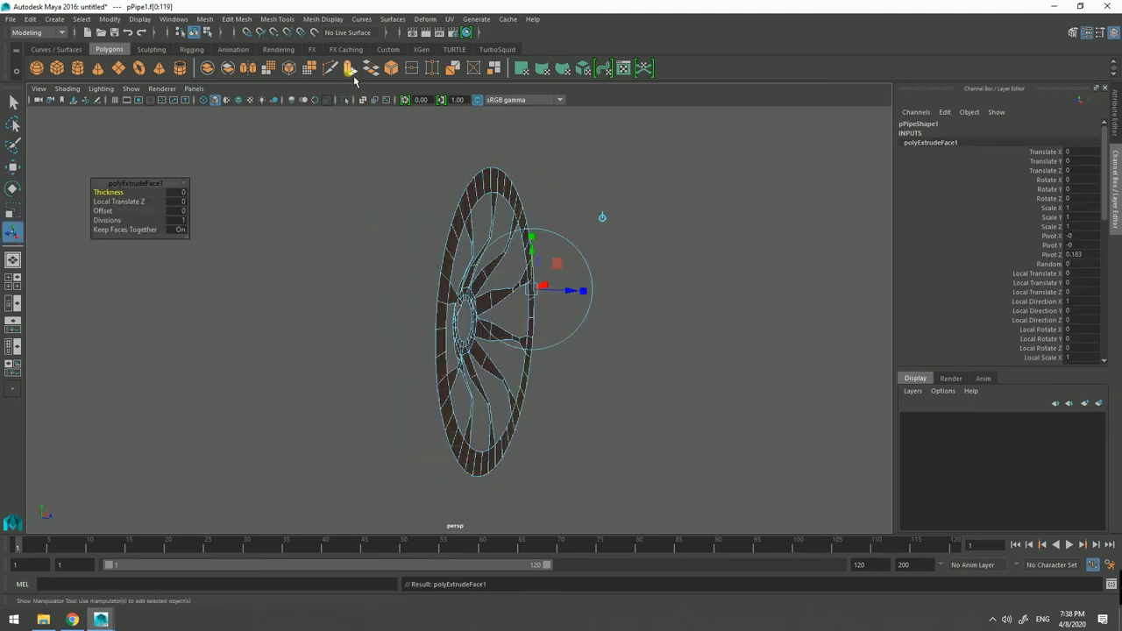
{"action": "left_click", "coordinate": [571, 325]}
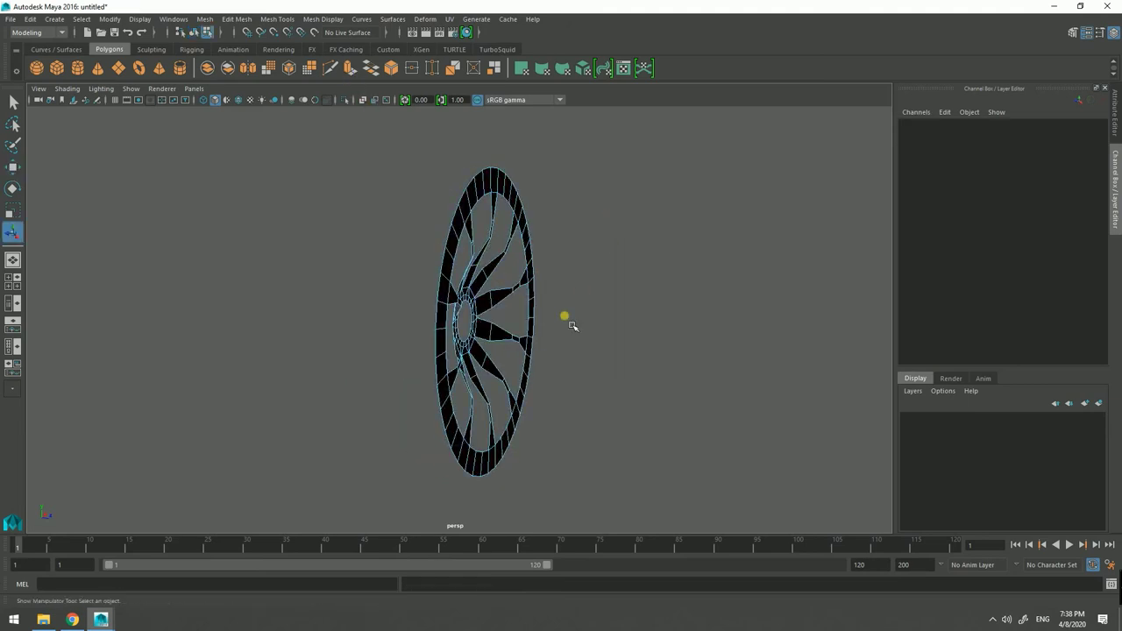
{"action": "key", "text": "ctrl+e"}
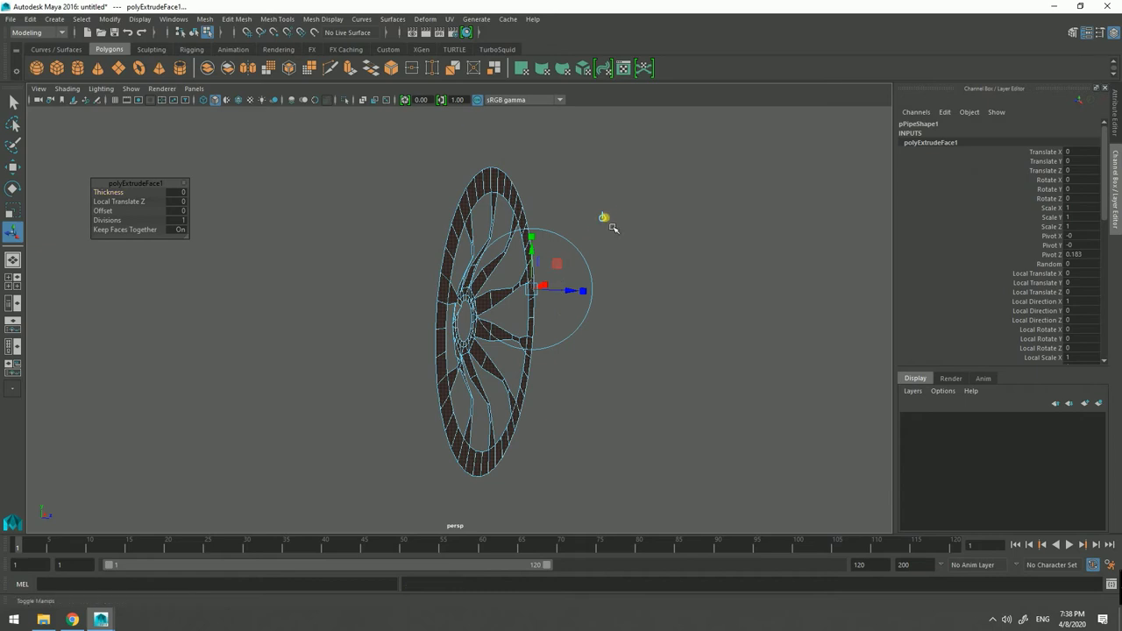
{"action": "left_click_drag", "start_coordinate": [518, 326], "coordinate": [500, 333]}
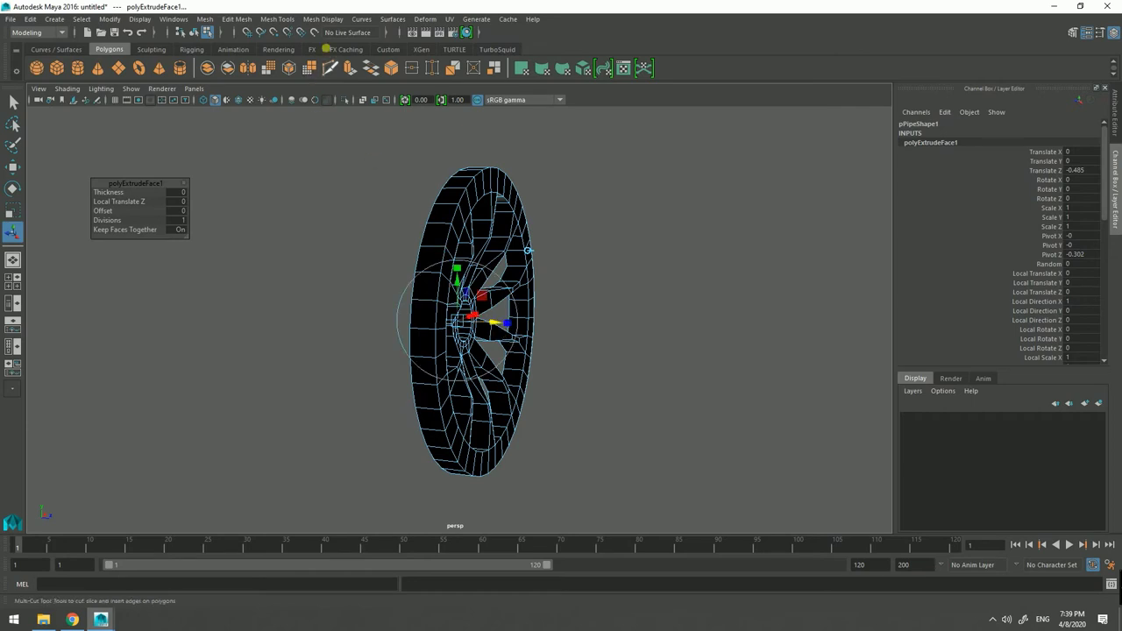
Step: Reverse the normals of the wheel's faces
{"action": "left_click", "coordinate": [324, 19]}
{"action": "left_click", "coordinate": [342, 72]}
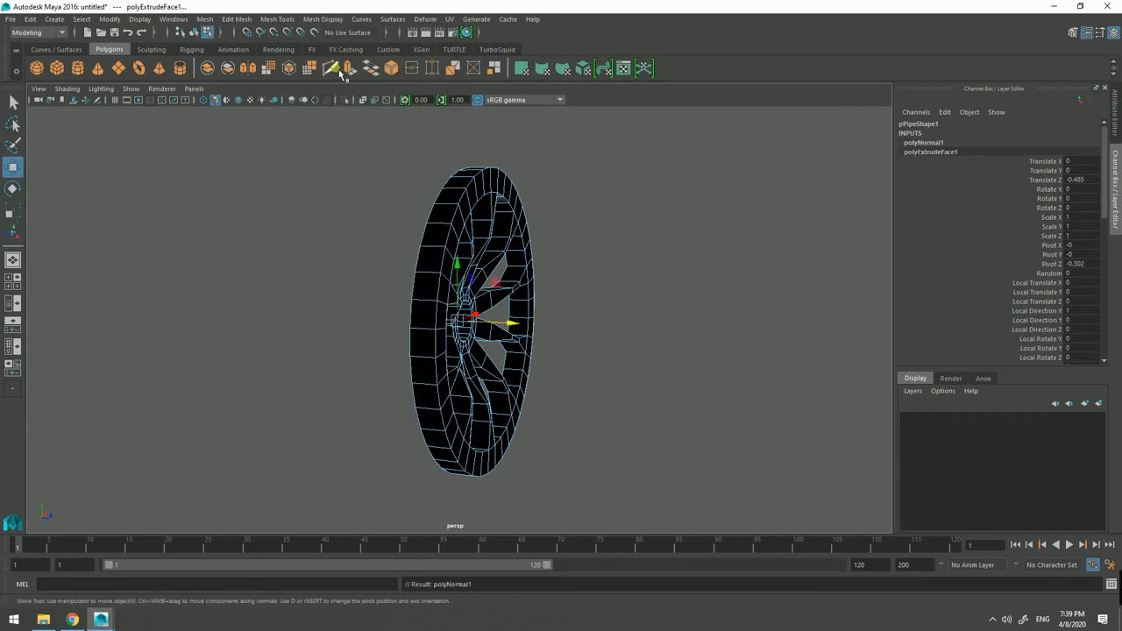
{"action": "right_click_drag", "start_coordinate": [500, 237], "coordinate": [473, 219]}
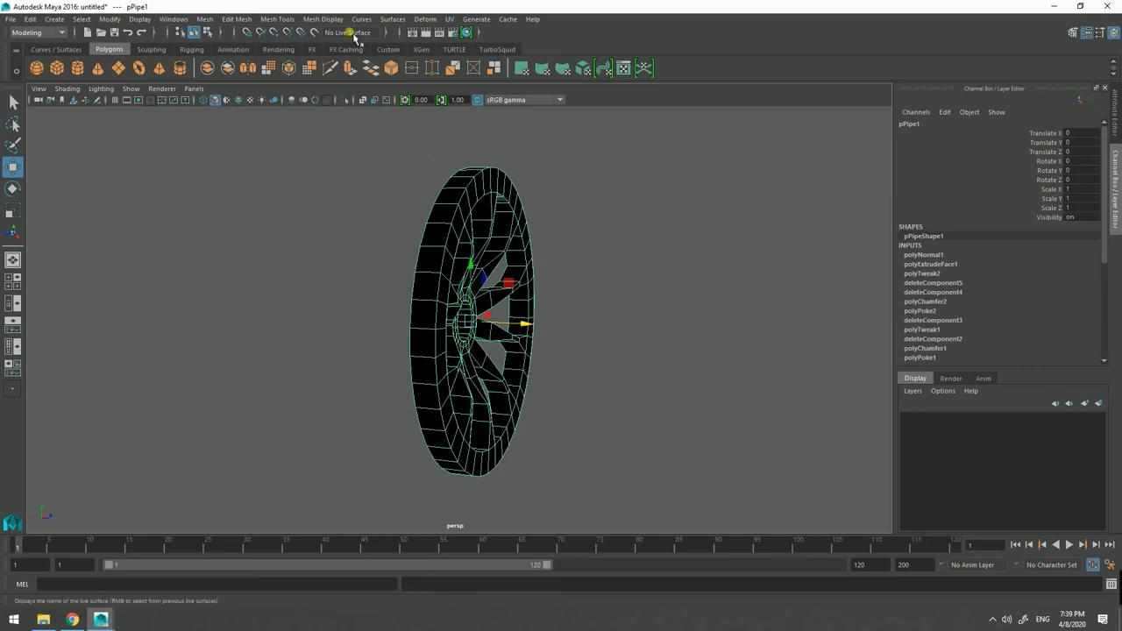
Step: Reverse the wheel's normals back again and view it face-on
{"action": "left_click", "coordinate": [324, 19]}
{"action": "left_click", "coordinate": [332, 72]}
{"action": "left_click_drag", "start_coordinate": [385, 246], "coordinate": [513, 239], "text": "alt"}
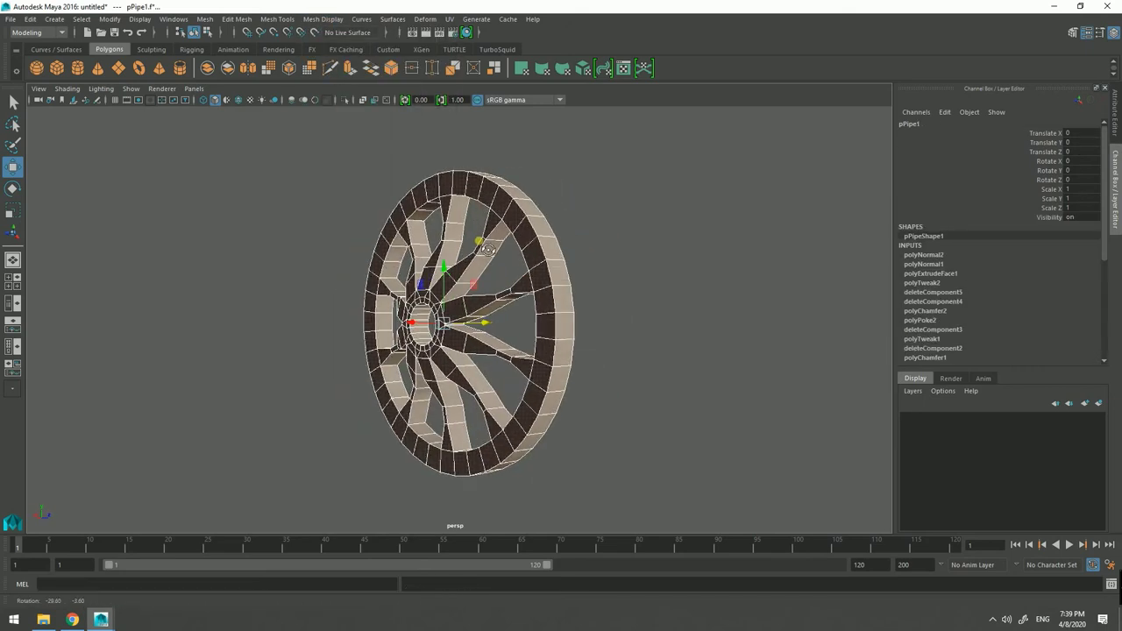
Step: Select the outer rim faces and extrude them about 1.881 back along Z into a deep barrel
{"action": "right_click", "coordinate": [512, 236]}
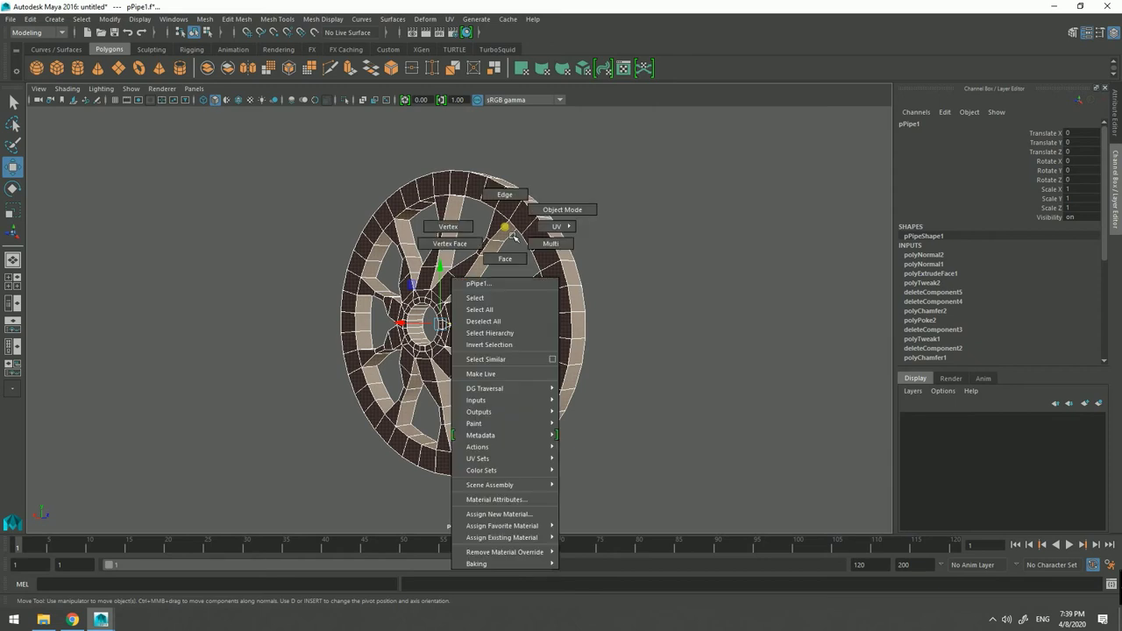
{"action": "left_click", "coordinate": [526, 224]}
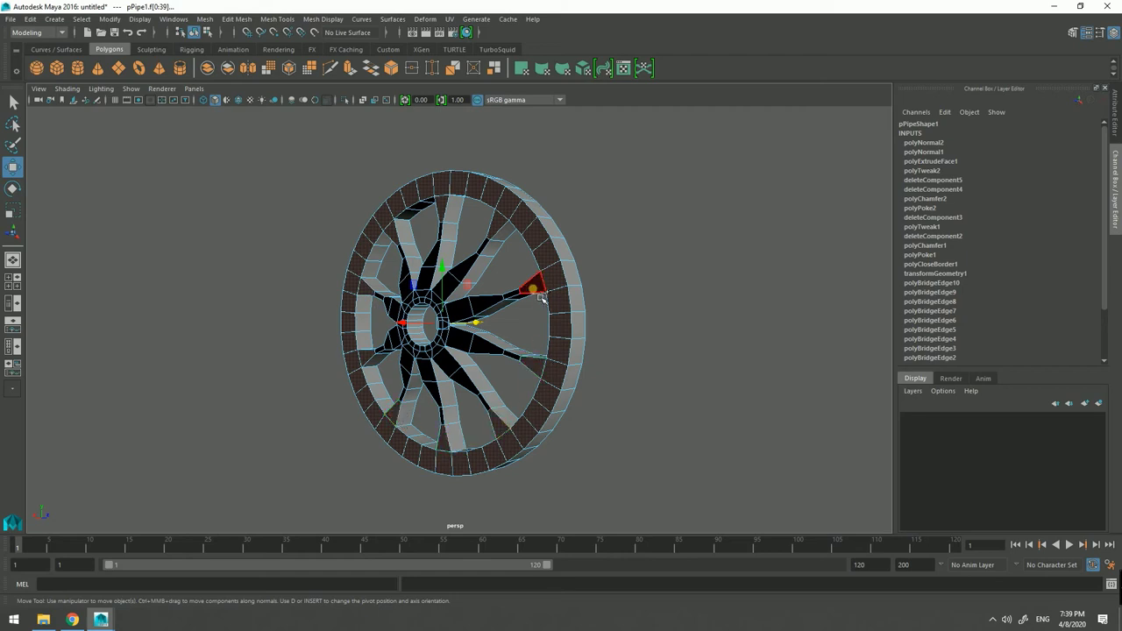
{"action": "left_click_drag", "start_coordinate": [496, 313], "coordinate": [444, 327], "text": "alt"}
{"action": "mouse_move", "coordinate": [519, 327]}
{"action": "left_mouse_down", "text": "alt"}
{"action": "mouse_move", "coordinate": [469, 301]}
{"action": "mouse_move", "coordinate": [479, 237]}
{"action": "left_mouse_up", "text": "alt"}
{"action": "left_click", "coordinate": [487, 226]}
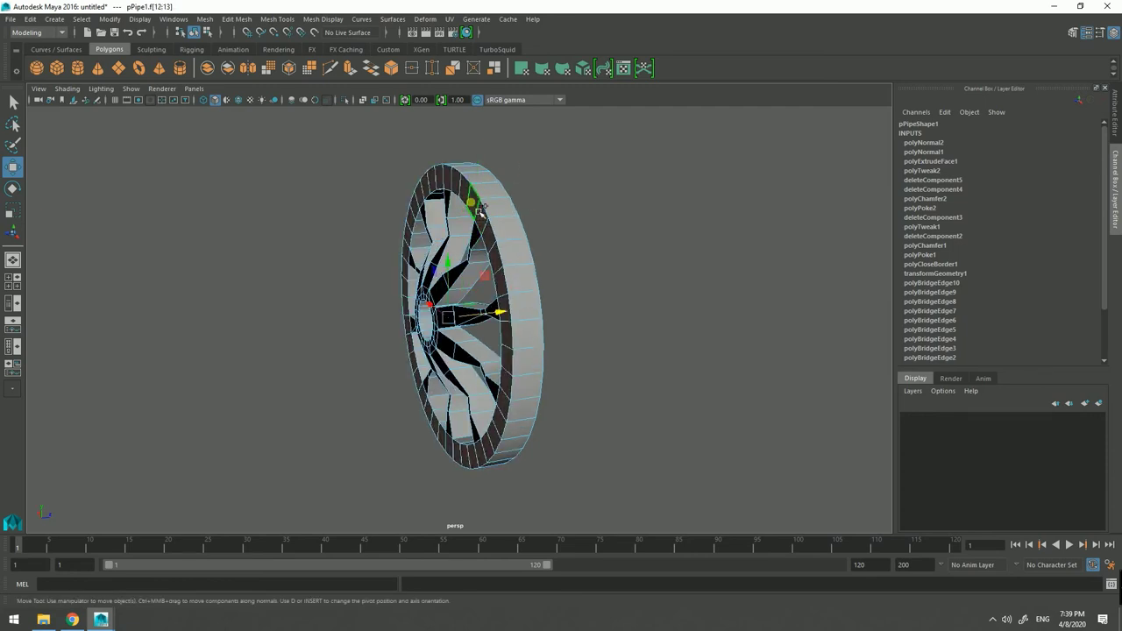
{"action": "left_click", "coordinate": [351, 72]}
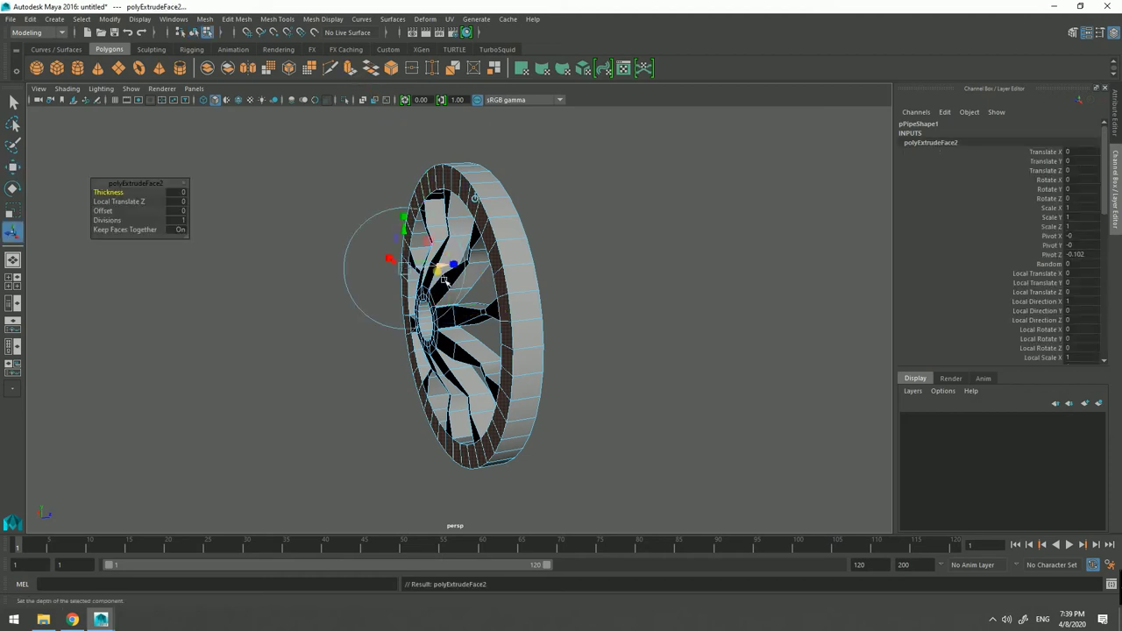
{"action": "left_click", "coordinate": [474, 197]}
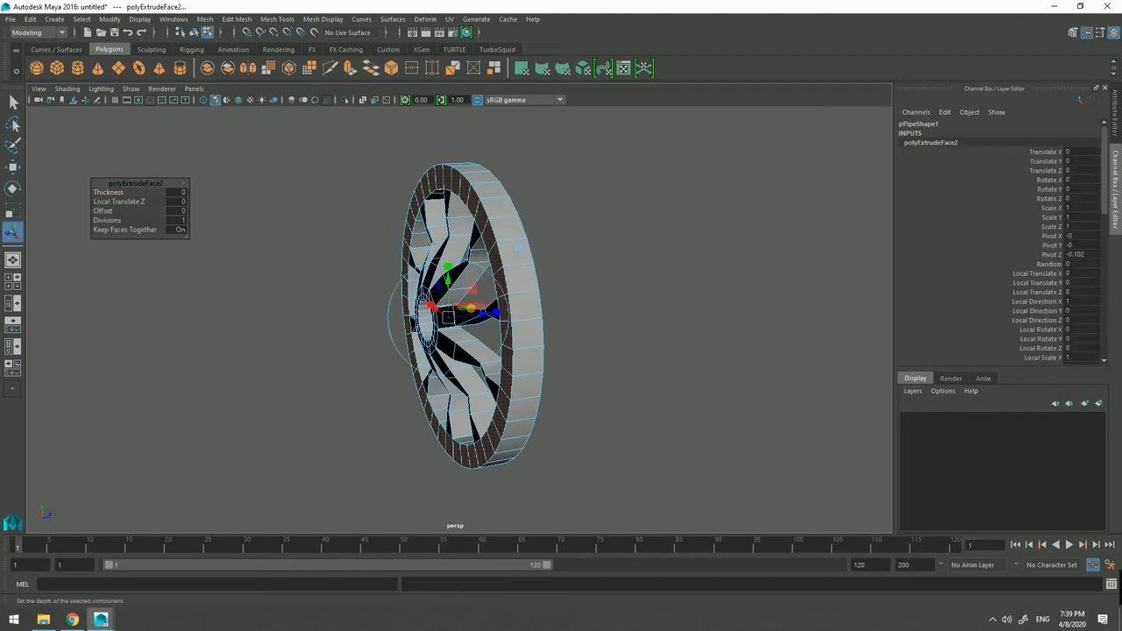
{"action": "mouse_move", "coordinate": [493, 324]}
{"action": "left_mouse_down"}
{"action": "mouse_move", "coordinate": [411, 346]}
{"action": "mouse_move", "coordinate": [383, 337]}
{"action": "mouse_move", "coordinate": [359, 278]}
{"action": "left_mouse_up"}
{"action": "right_click_drag", "start_coordinate": [360, 278], "coordinate": [337, 259]}
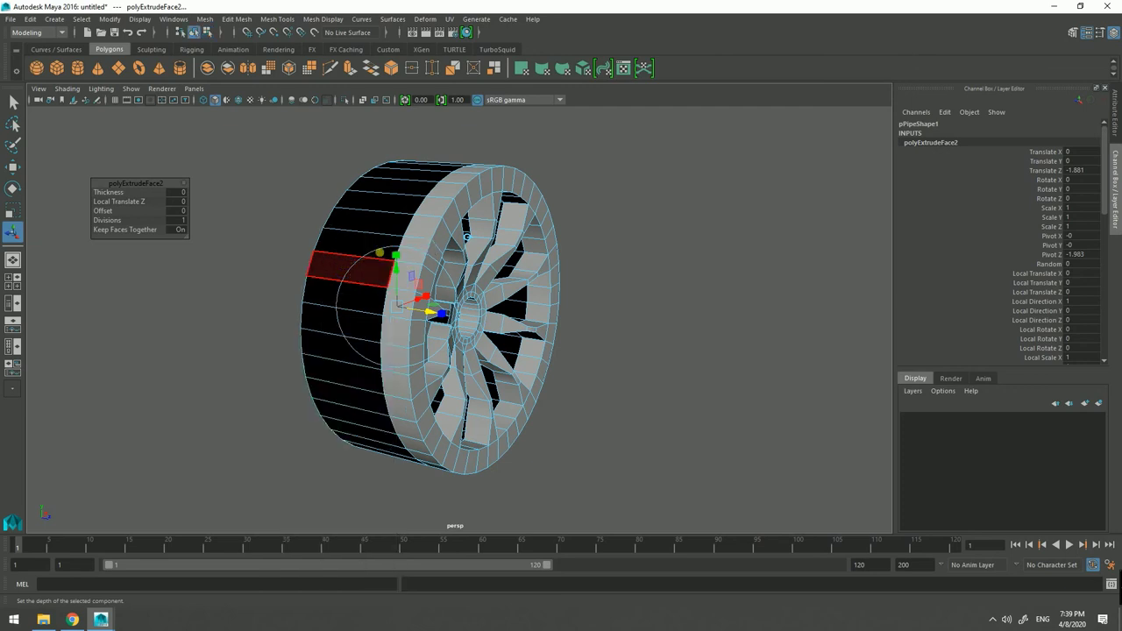
{"action": "left_click_drag", "start_coordinate": [385, 225], "coordinate": [380, 212], "text": "alt"}
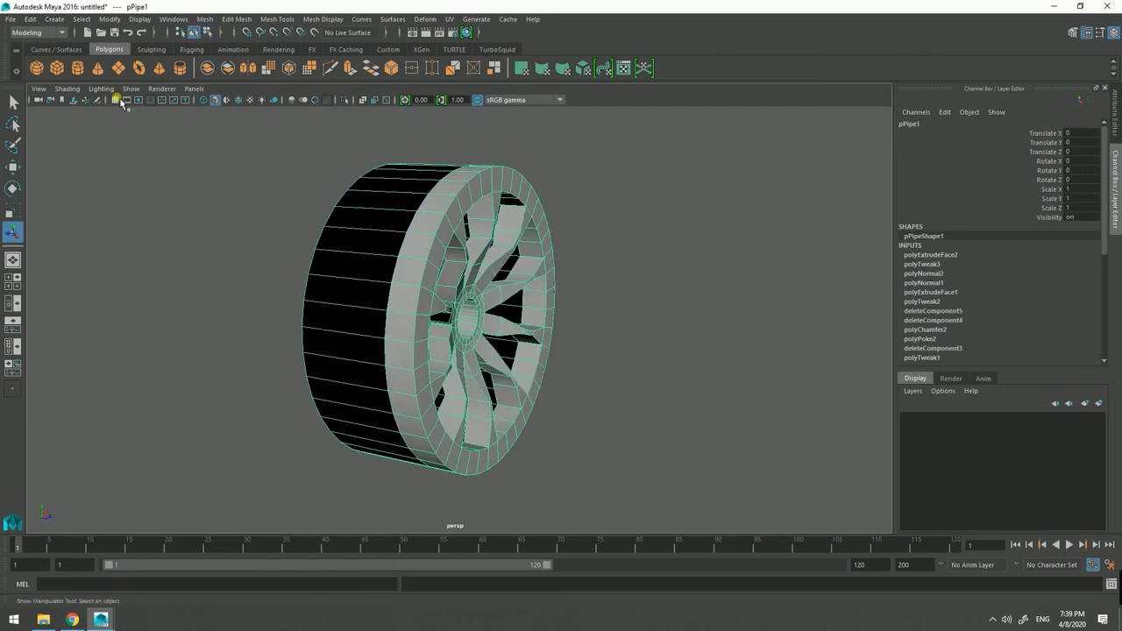
Step: Enable Two Sided Lighting in the viewport's Lighting menu
{"action": "left_click", "coordinate": [162, 89]}
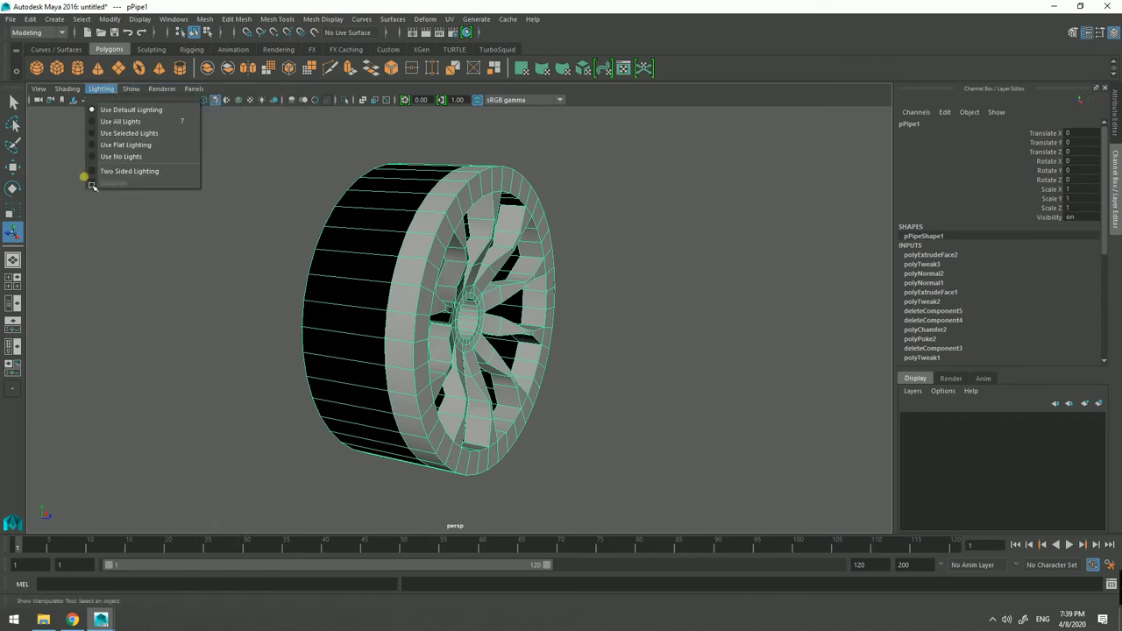
{"action": "left_click", "coordinate": [92, 178]}
{"action": "right_click", "coordinate": [442, 254]}
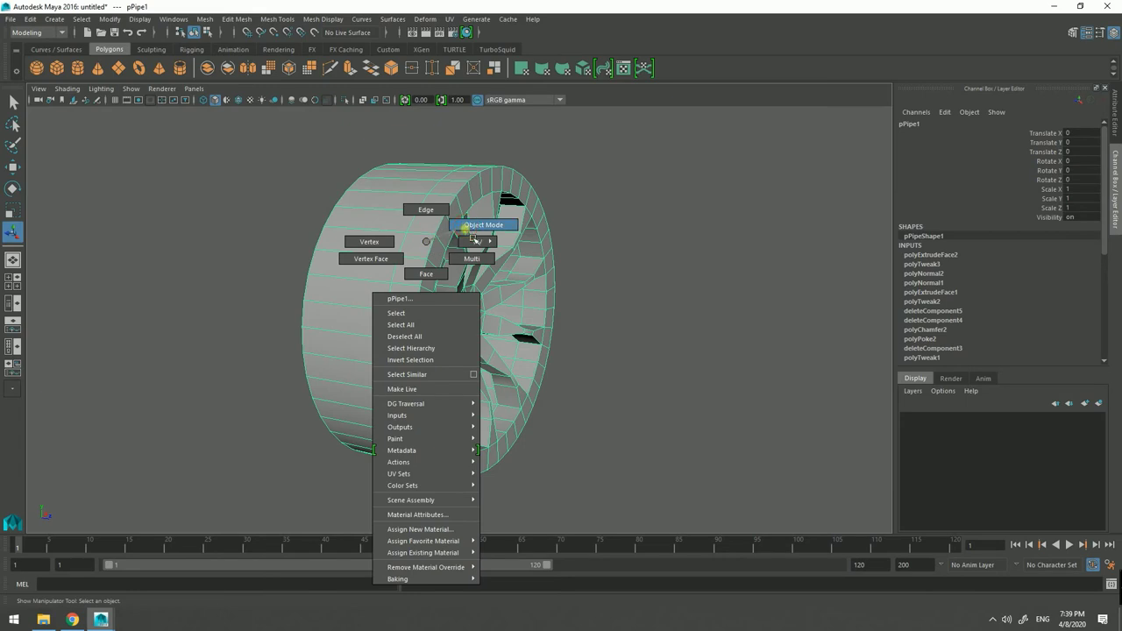
{"action": "mouse_move", "coordinate": [443, 255]}
{"action": "left_mouse_down", "text": "alt"}
{"action": "mouse_move", "coordinate": [298, 251]}
{"action": "mouse_move", "coordinate": [328, 243]}
{"action": "mouse_move", "coordinate": [475, 258]}
{"action": "mouse_move", "coordinate": [445, 268]}
{"action": "mouse_move", "coordinate": [451, 239]}
{"action": "left_mouse_up", "text": "alt"}
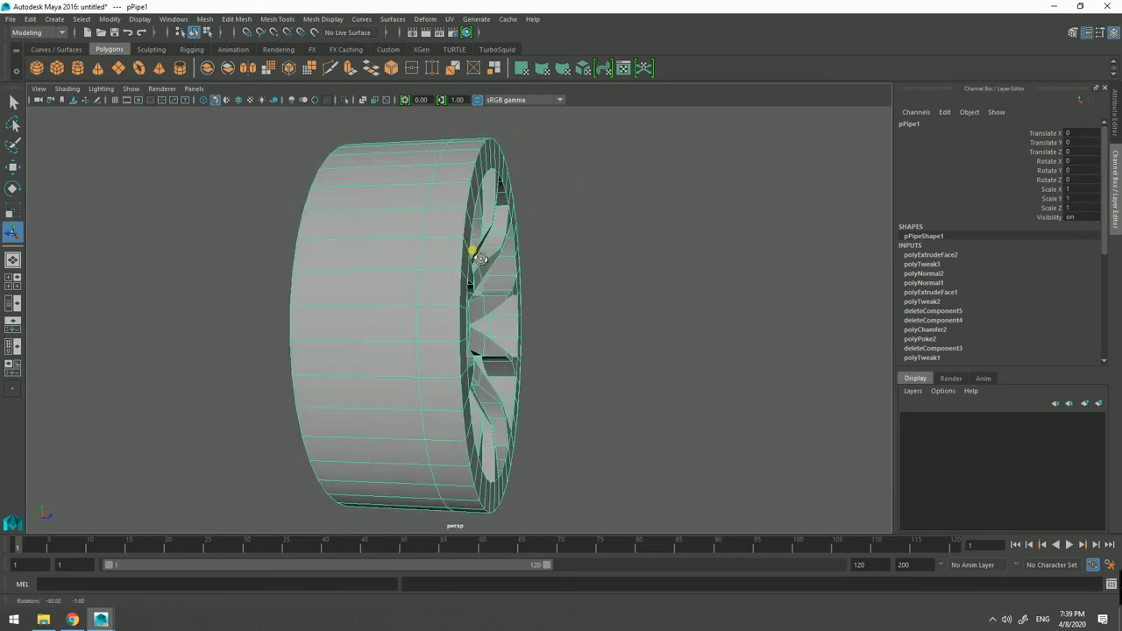
{"action": "right_click_drag", "start_coordinate": [450, 238], "coordinate": [462, 219]}
Step: Select an edge and nudge it slightly outward with the Move tool
{"action": "left_click", "coordinate": [421, 251]}
{"action": "key", "text": "w"}
{"action": "mouse_move", "coordinate": [520, 331]}
{"action": "left_mouse_down"}
{"action": "mouse_move", "coordinate": [538, 325]}
{"action": "mouse_move", "coordinate": [313, 280]}
{"action": "mouse_move", "coordinate": [407, 270]}
{"action": "left_mouse_up"}
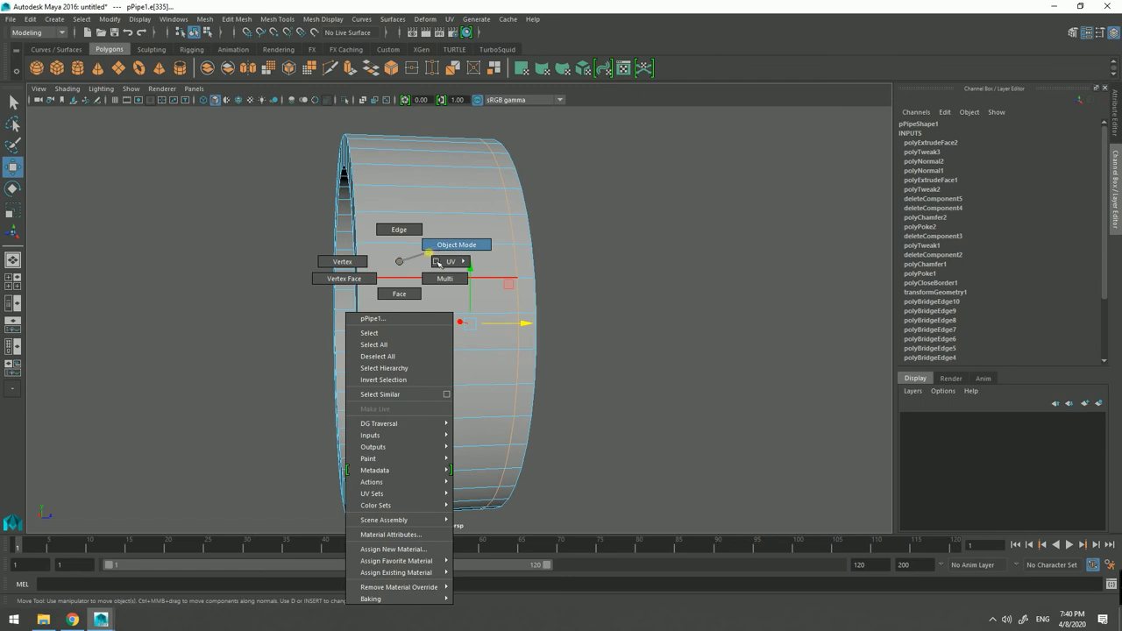
{"action": "right_click_drag", "start_coordinate": [407, 271], "coordinate": [441, 243]}
Step: Insert a new edge loop around the wheel's barrel
{"action": "left_click", "coordinate": [409, 270]}
{"action": "left_click", "coordinate": [237, 18]}
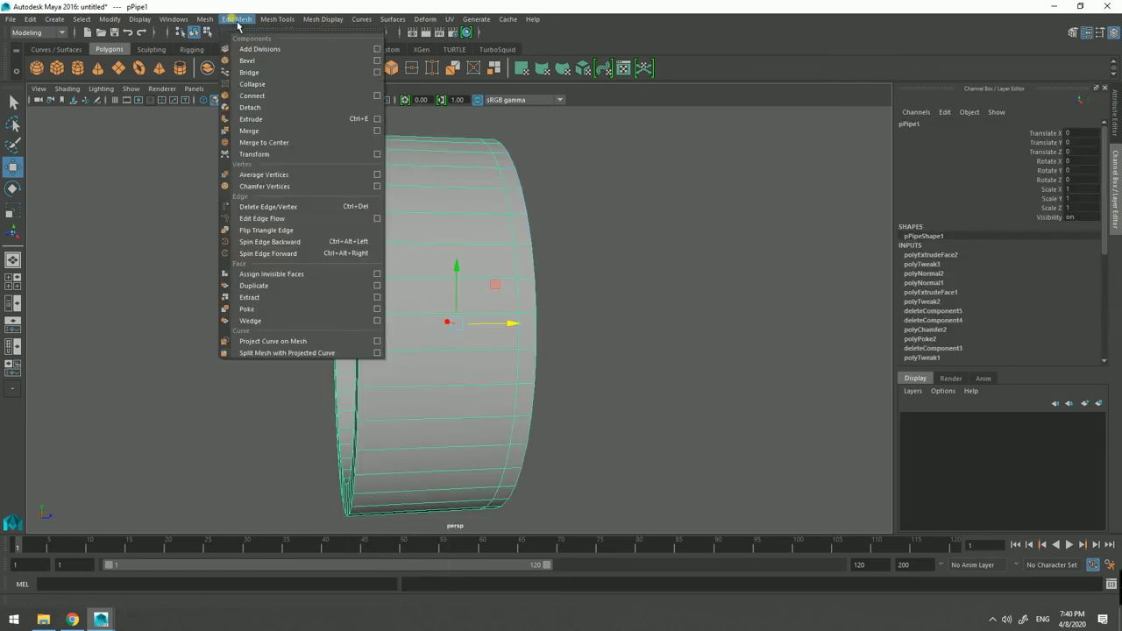
{"action": "left_click", "coordinate": [290, 108]}
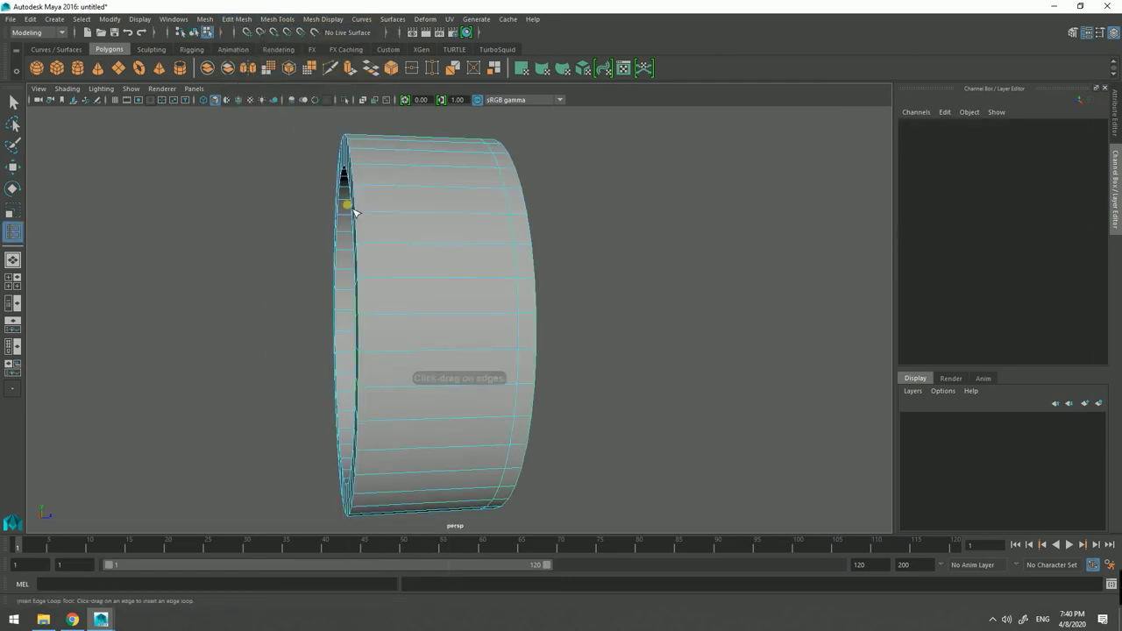
{"action": "left_click", "coordinate": [376, 252]}
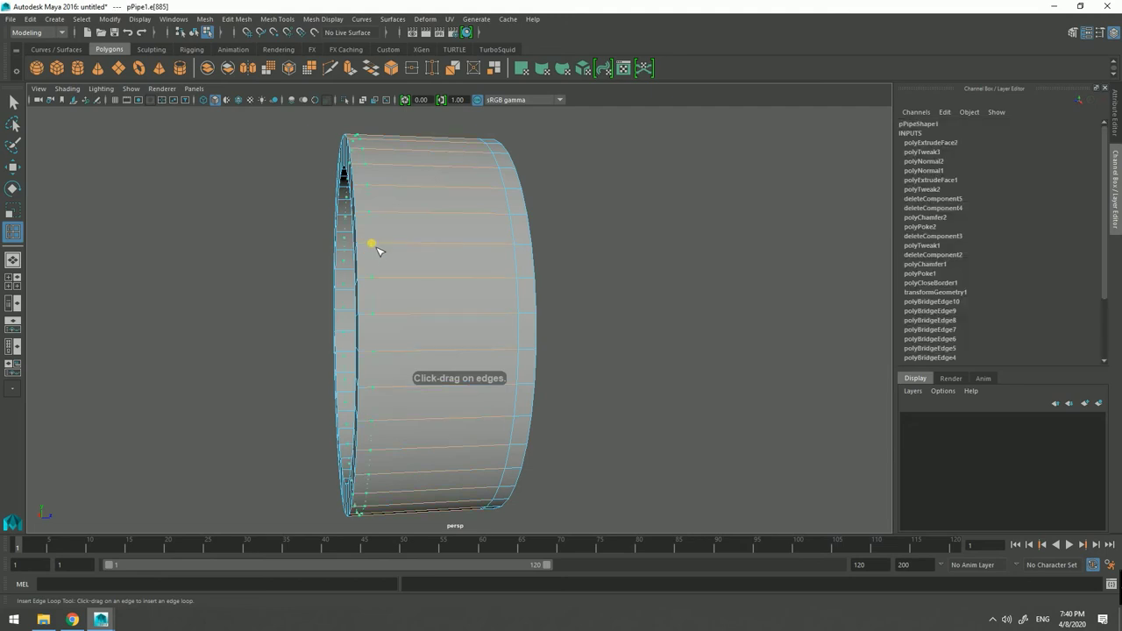
{"action": "left_click_drag", "start_coordinate": [353, 250], "coordinate": [88, 193], "text": "alt"}
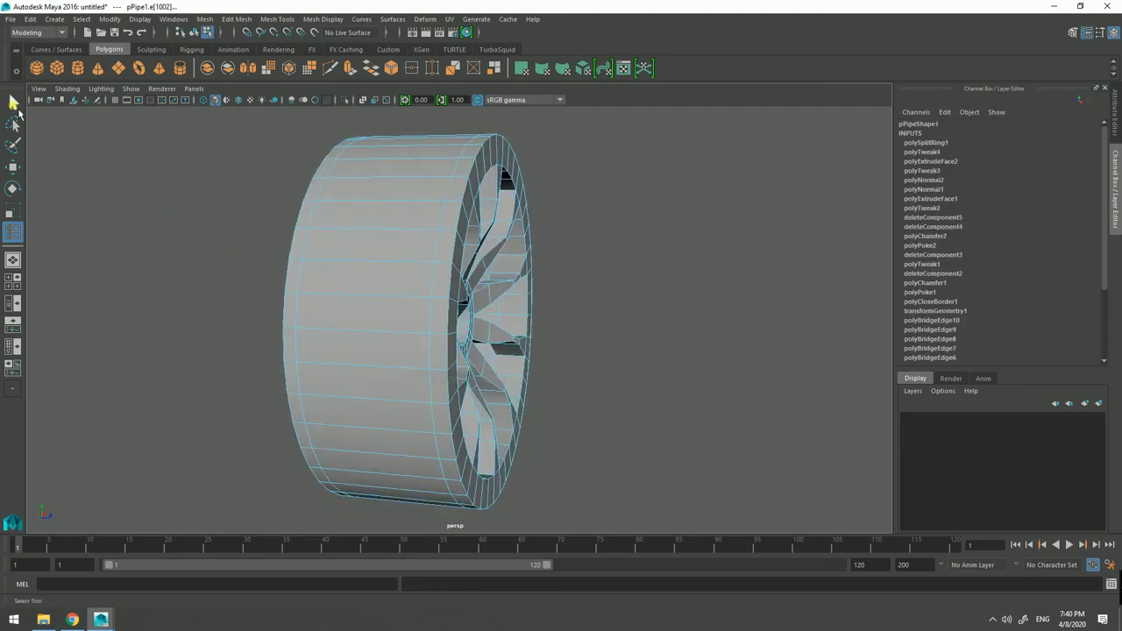
Step: Select the barrel's outer face loop and scale it down to about 0.93
{"action": "left_click", "coordinate": [14, 103]}
{"action": "right_click_drag", "start_coordinate": [388, 235], "coordinate": [390, 261]}
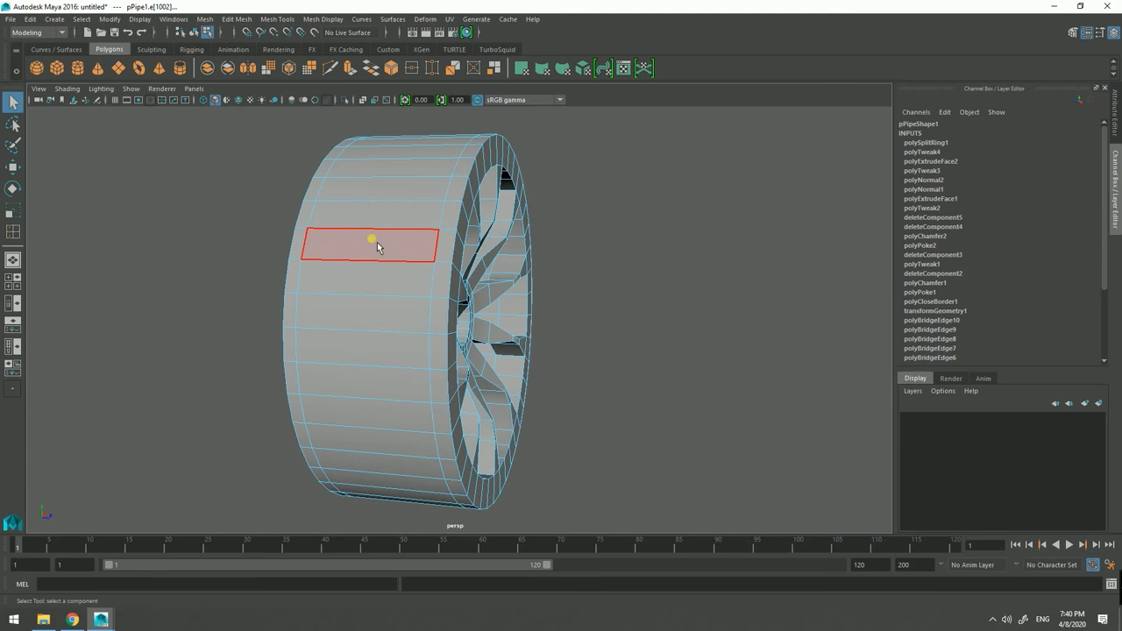
{"action": "double_click", "coordinate": [377, 241]}
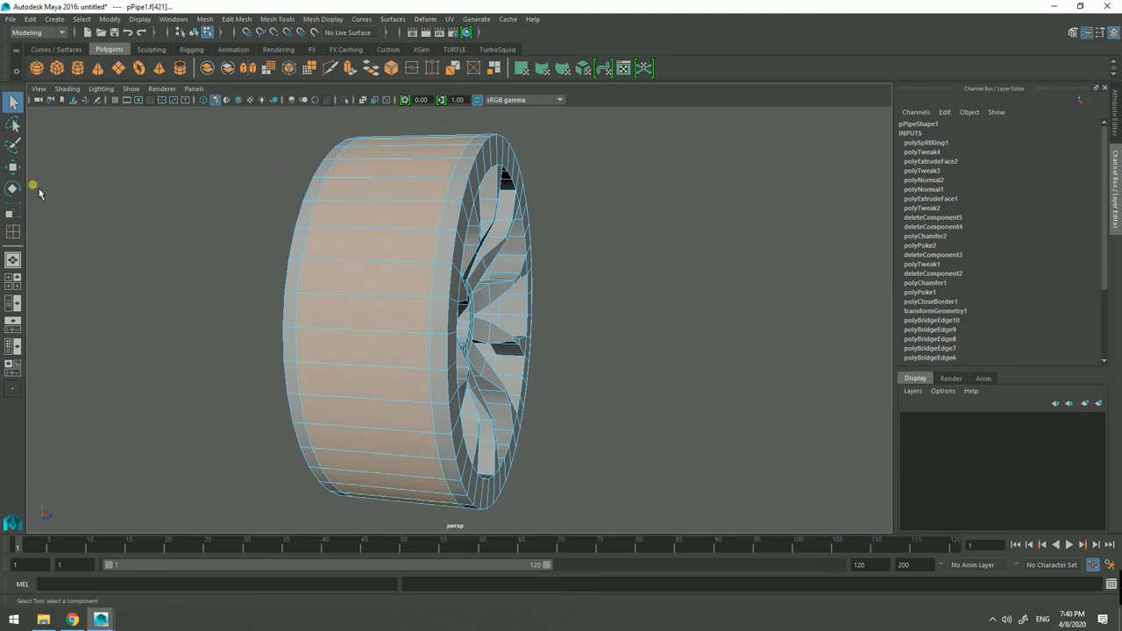
{"action": "left_click", "coordinate": [15, 217]}
{"action": "left_click_drag", "start_coordinate": [312, 283], "coordinate": [263, 285], "text": "alt"}
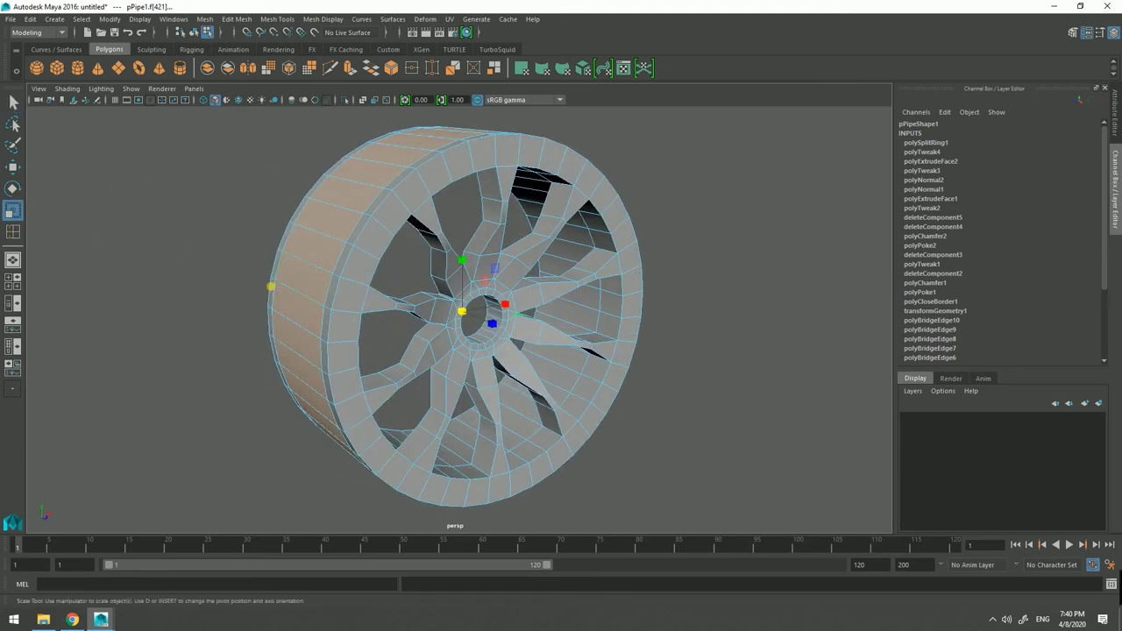
{"action": "left_click_drag", "start_coordinate": [464, 322], "coordinate": [447, 326]}
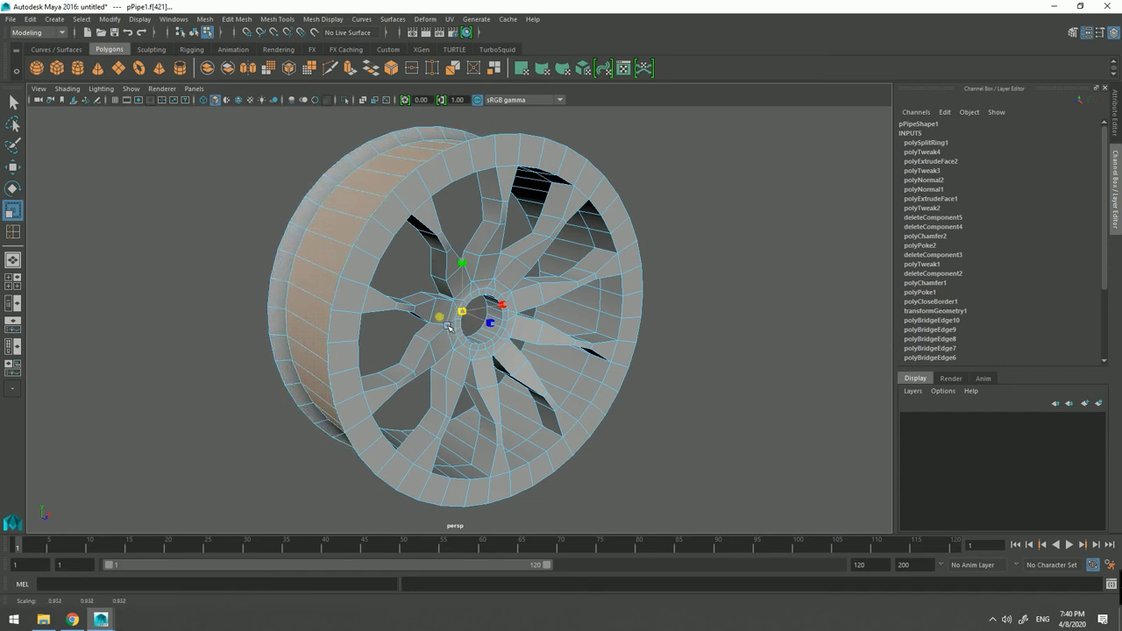
{"action": "left_click_drag", "start_coordinate": [447, 326], "coordinate": [355, 269], "text": "alt"}
Step: Insert an edge loop around the front rim of the wheel
{"action": "right_click_drag", "start_coordinate": [390, 242], "coordinate": [407, 226]}
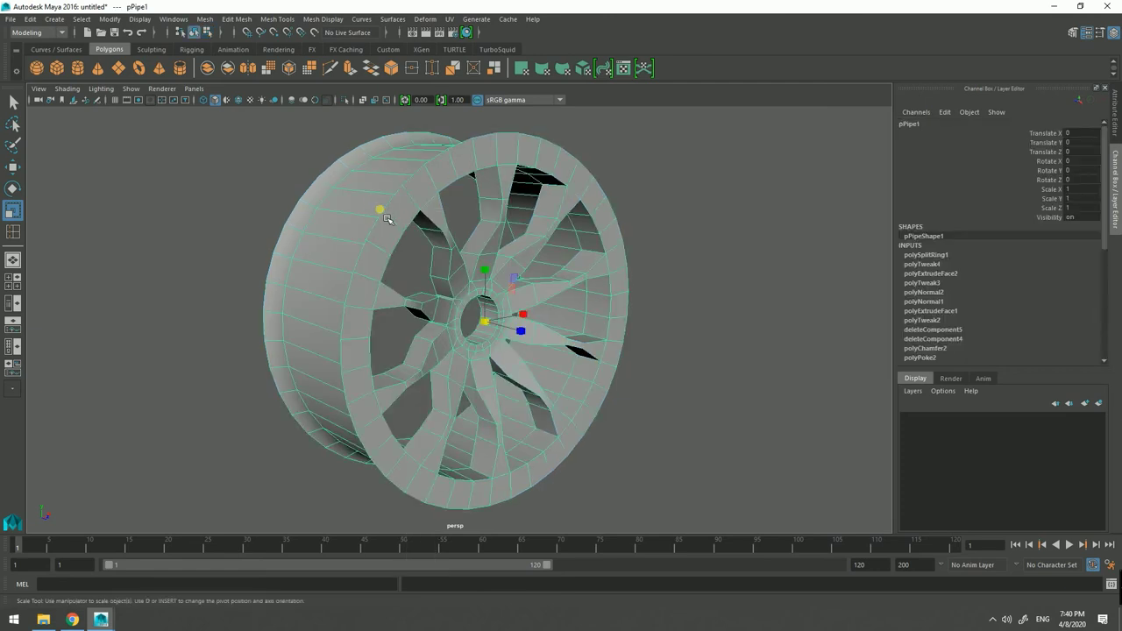
{"action": "left_click_drag", "start_coordinate": [387, 217], "coordinate": [376, 211], "text": "alt"}
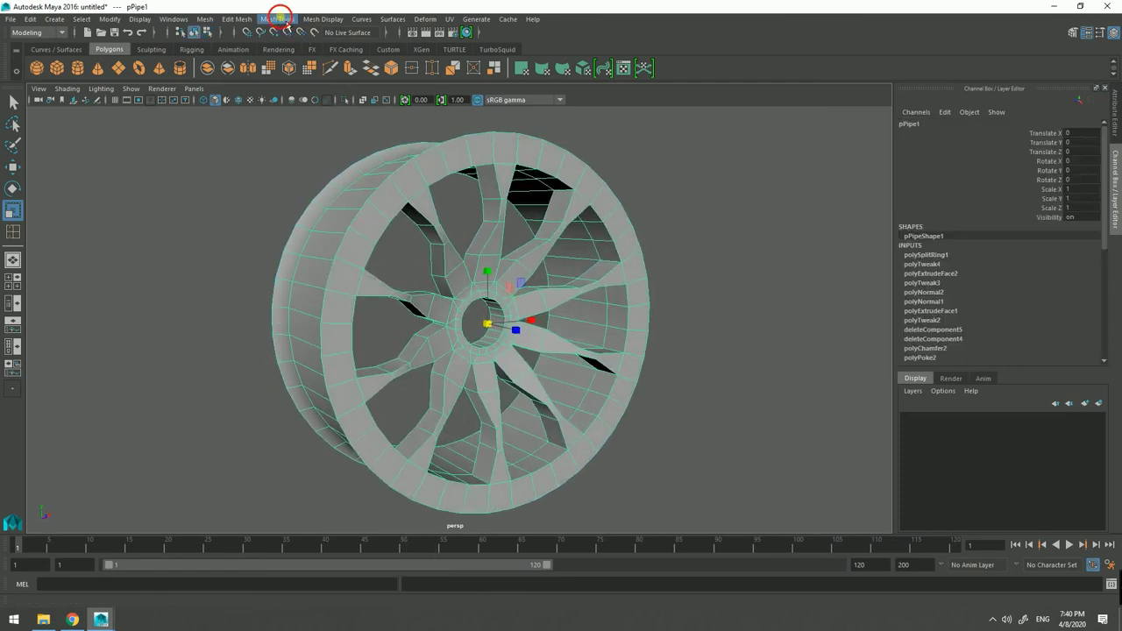
{"action": "left_click", "coordinate": [277, 18]}
{"action": "left_click", "coordinate": [303, 107]}
{"action": "mouse_move", "coordinate": [348, 155]}
{"action": "left_mouse_down", "text": "alt"}
{"action": "mouse_move", "coordinate": [328, 170]}
{"action": "mouse_move", "coordinate": [368, 216]}
{"action": "left_mouse_up", "text": "alt"}
{"action": "left_click", "coordinate": [367, 220]}
{"action": "left_click", "coordinate": [368, 221]}
Step: Extrude the outer front rim face ring about 0.196 along Z into a raised lip
{"action": "left_click", "coordinate": [13, 101]}
{"action": "right_click_drag", "start_coordinate": [348, 221], "coordinate": [353, 230]}
{"action": "left_click", "coordinate": [353, 229]}
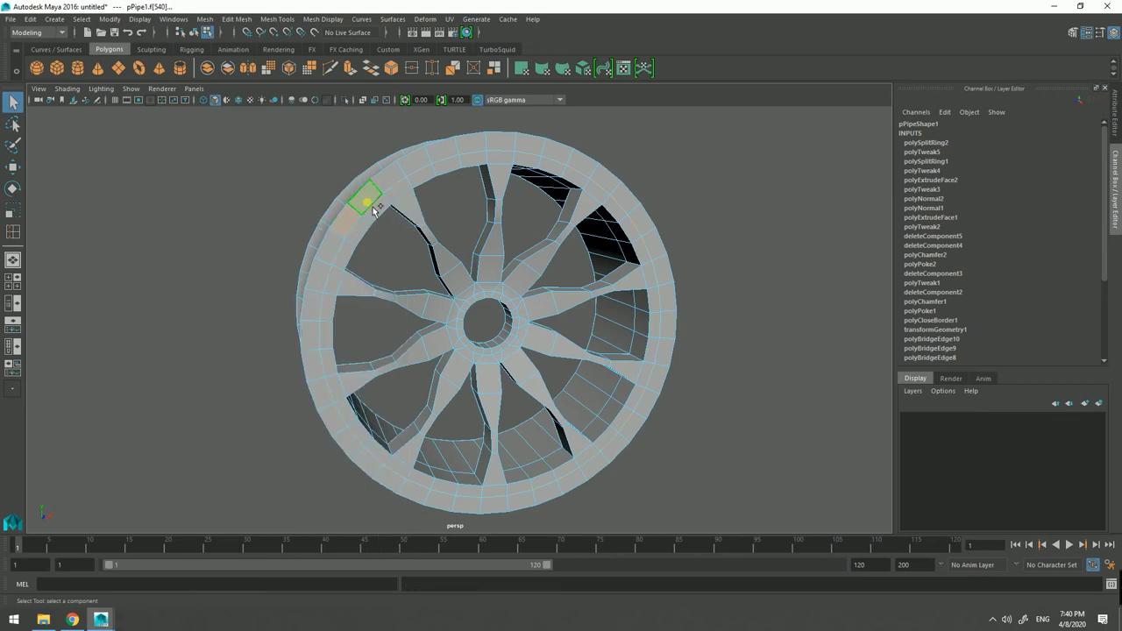
{"action": "left_click_drag", "start_coordinate": [372, 210], "coordinate": [462, 210], "text": "alt"}
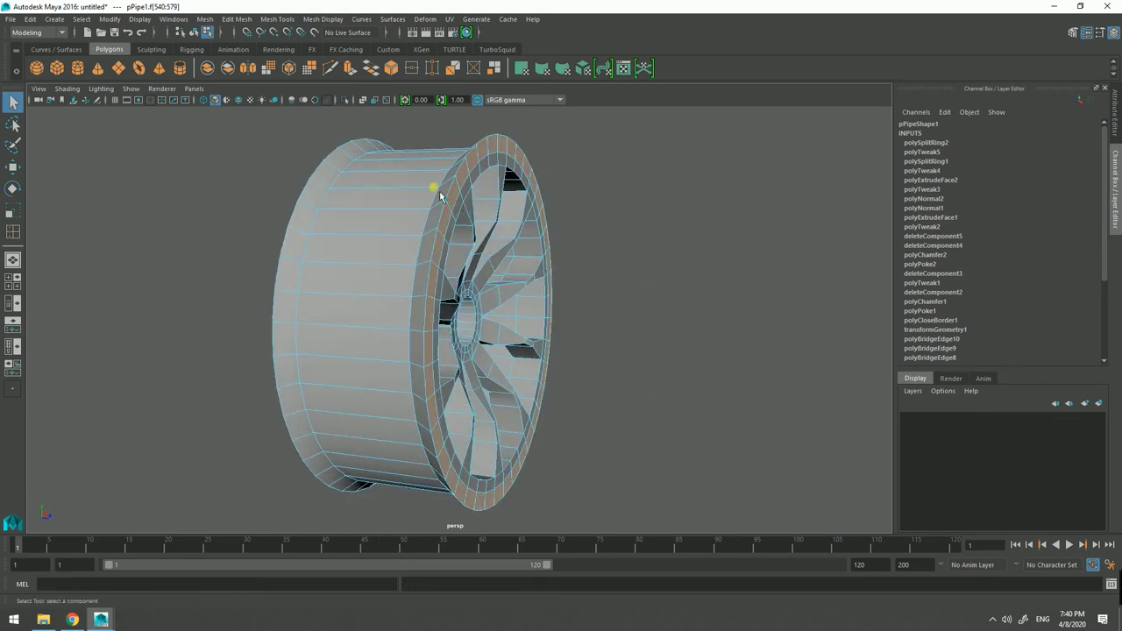
{"action": "left_click", "coordinate": [351, 69]}
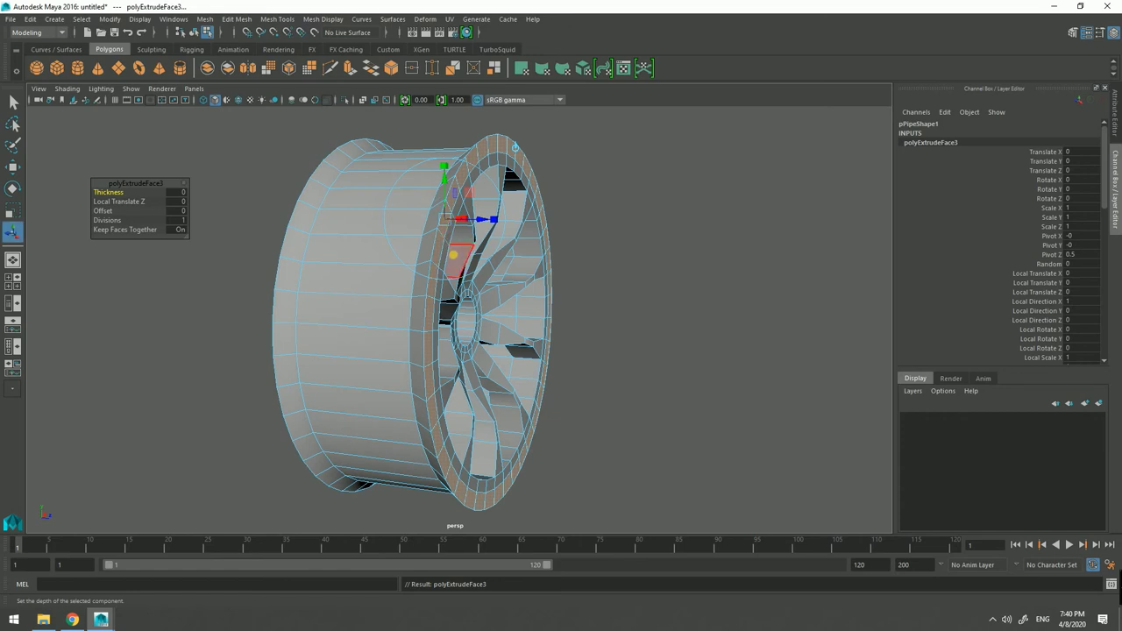
{"action": "mouse_move", "coordinate": [528, 152]}
{"action": "left_mouse_down"}
{"action": "mouse_move", "coordinate": [530, 309]}
{"action": "mouse_move", "coordinate": [550, 334]}
{"action": "left_mouse_up"}
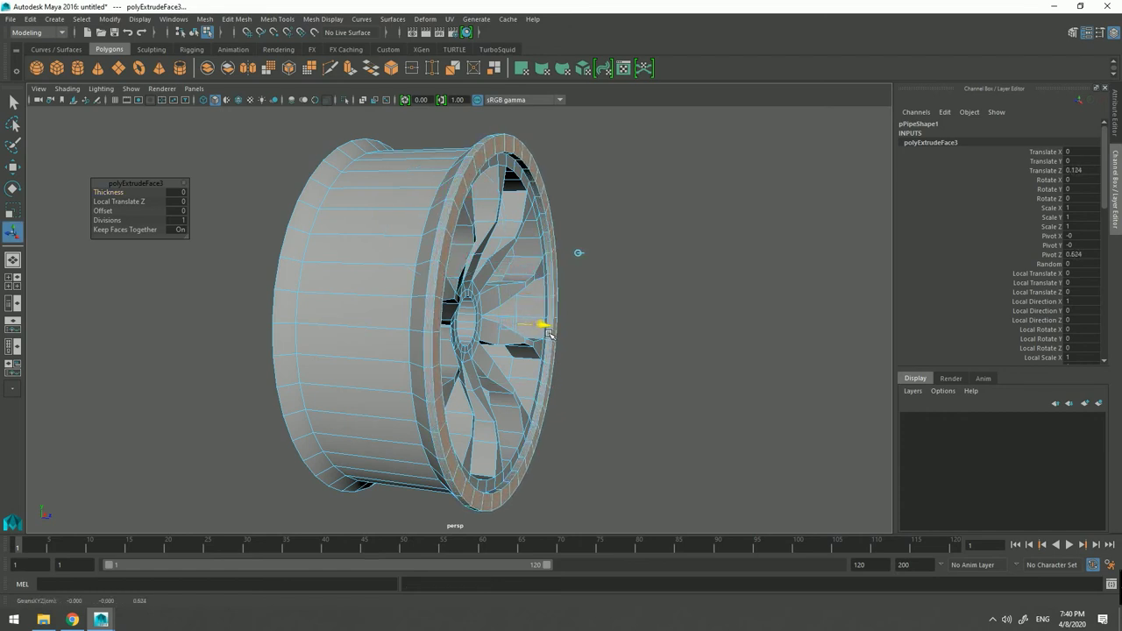
{"action": "left_click_drag", "start_coordinate": [550, 334], "coordinate": [363, 313]}
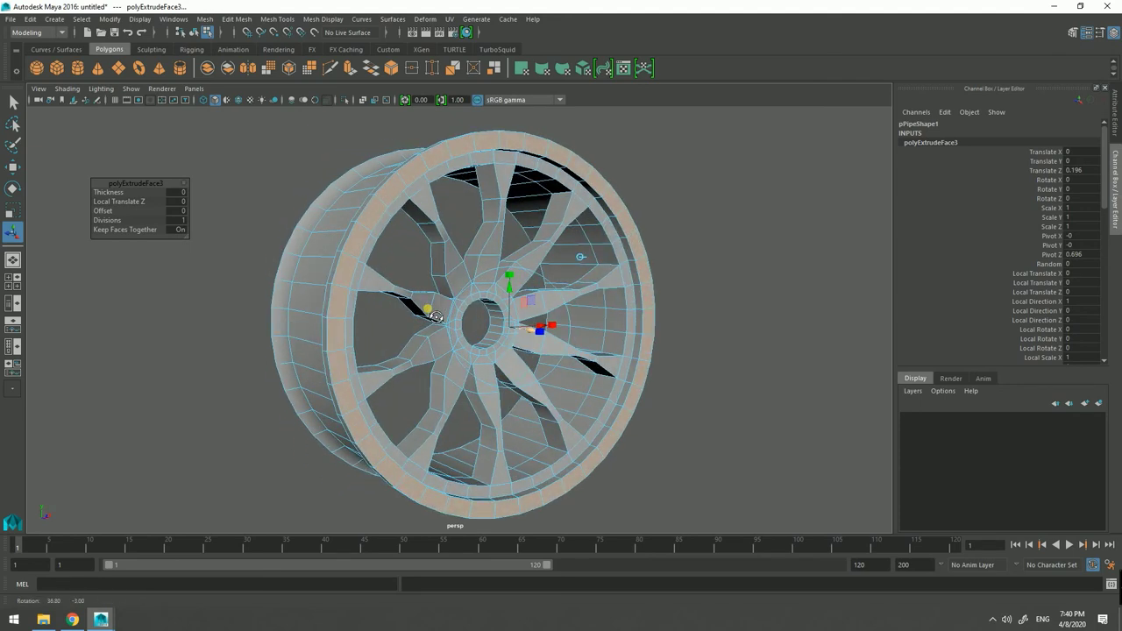
{"action": "right_click_drag", "start_coordinate": [497, 294], "coordinate": [530, 243]}
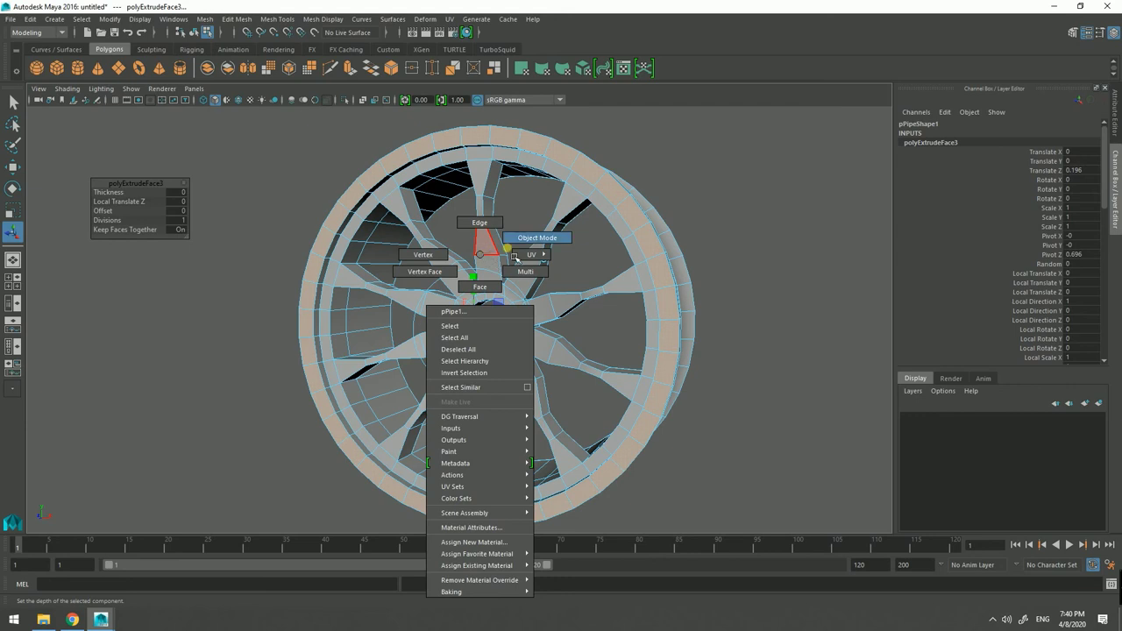
{"action": "mouse_move", "coordinate": [499, 295]}
{"action": "left_mouse_down", "text": "alt"}
{"action": "mouse_move", "coordinate": [476, 283]}
{"action": "mouse_move", "coordinate": [500, 275]}
{"action": "mouse_move", "coordinate": [471, 280]}
{"action": "mouse_move", "coordinate": [523, 312]}
{"action": "mouse_move", "coordinate": [551, 288]}
{"action": "mouse_move", "coordinate": [569, 307]}
{"action": "left_mouse_up", "text": "alt"}
{"action": "scroll", "coordinate": [471, 280], "scroll_direction": "up", "scroll_amount": 3}
{"action": "scroll", "coordinate": [470, 280], "scroll_direction": "up", "scroll_amount": 3}
{"action": "scroll", "coordinate": [463, 312], "scroll_direction": "up", "scroll_amount": 3}
{"action": "scroll", "coordinate": [463, 281], "scroll_direction": "up", "scroll_amount": 3}
Step: Undo the stray extrusion and insert an edge loop inside the hub hole
{"action": "right_click_drag", "start_coordinate": [570, 307], "coordinate": [570, 307]}
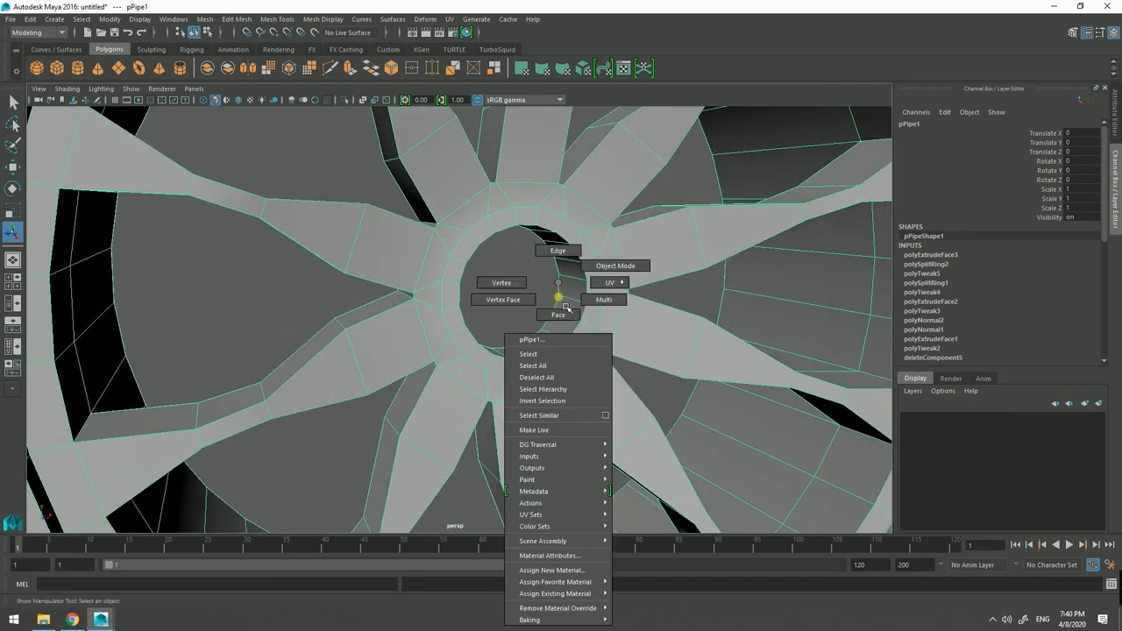
{"action": "left_click", "coordinate": [351, 70]}
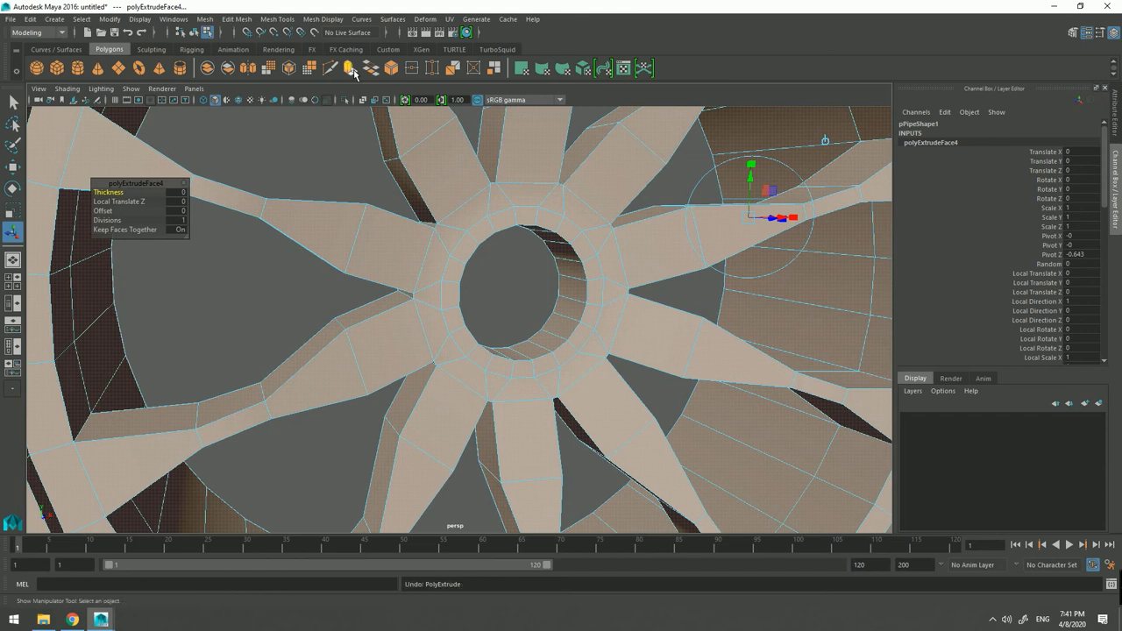
{"action": "key", "text": "ctrl+z"}
{"action": "left_click", "coordinate": [296, 21]}
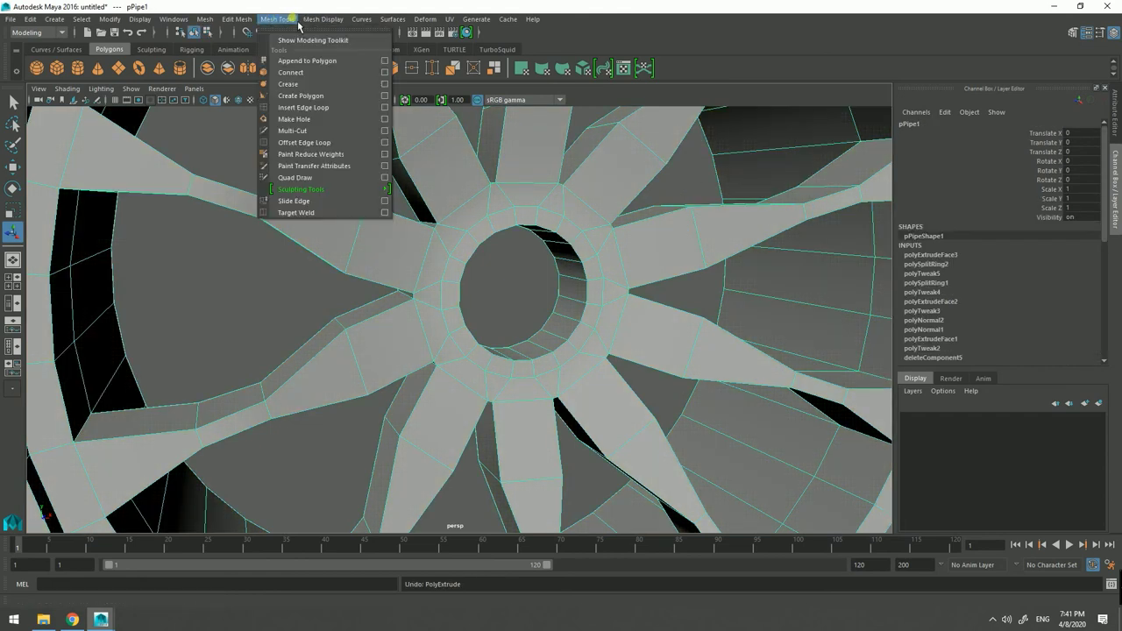
{"action": "left_click", "coordinate": [303, 107]}
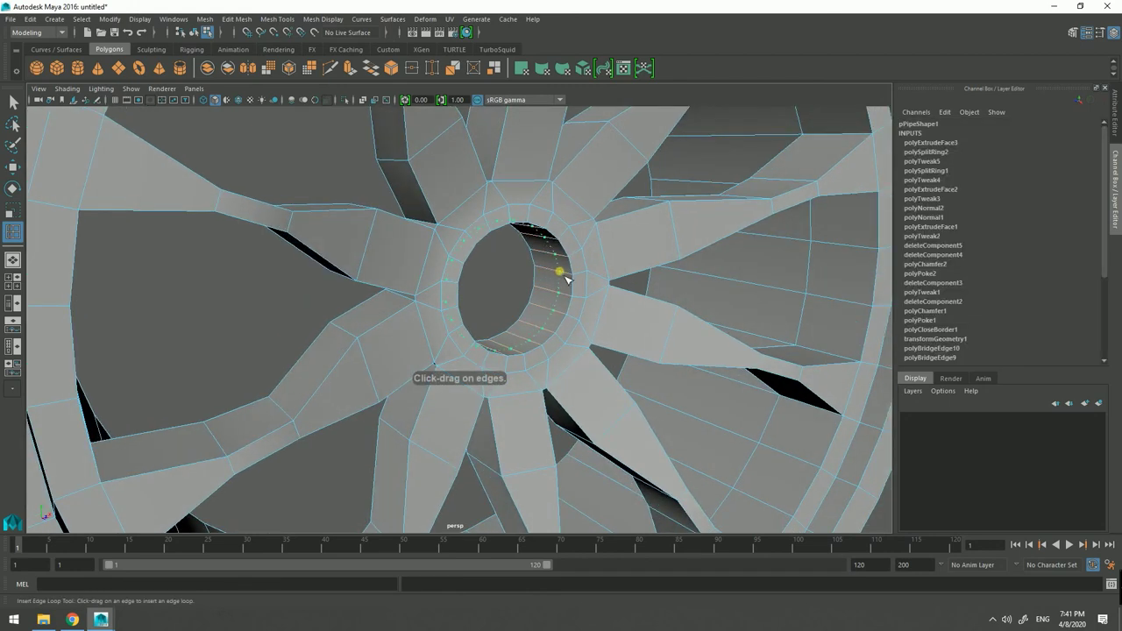
{"action": "left_click", "coordinate": [567, 280]}
Step: Select the hub's inner face ring and scale it down to about 0.9
{"action": "key", "text": "q"}
{"action": "right_click_drag", "start_coordinate": [537, 277], "coordinate": [547, 296]}
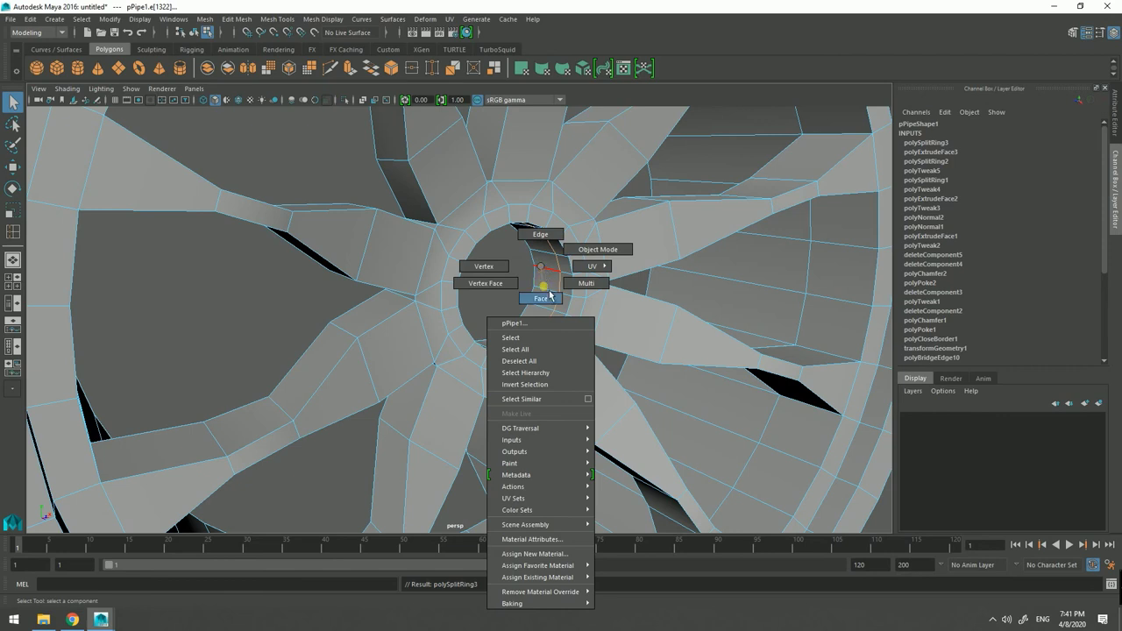
{"action": "left_click", "coordinate": [549, 281]}
{"action": "double_click", "coordinate": [552, 273], "text": "shift"}
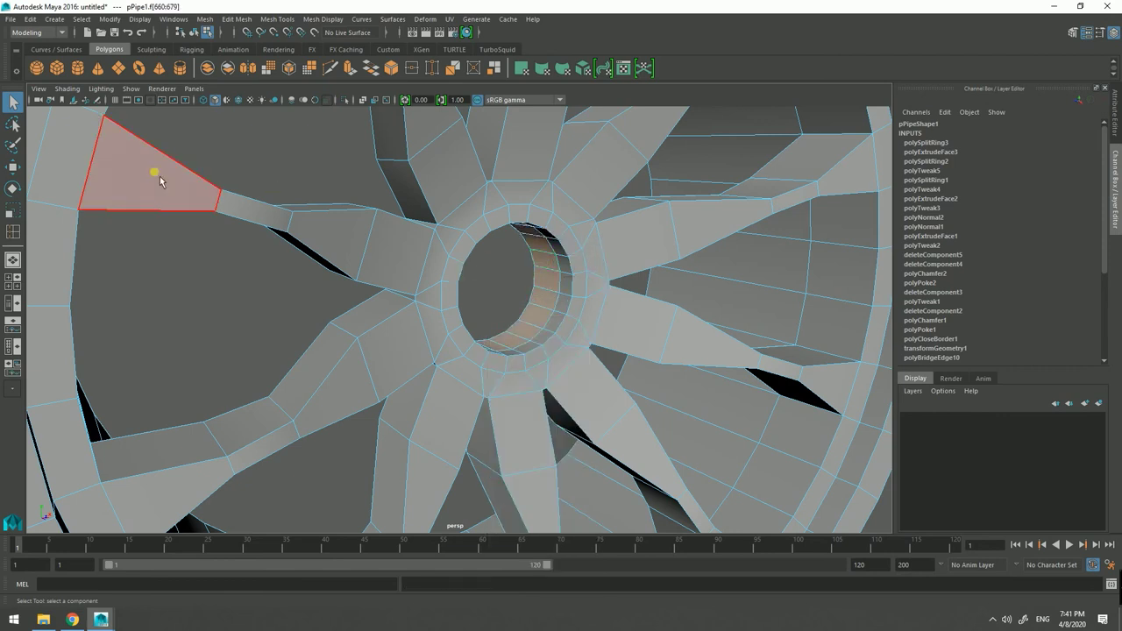
{"action": "left_click", "coordinate": [13, 211]}
{"action": "left_click_drag", "start_coordinate": [94, 226], "coordinate": [401, 270], "text": "alt"}
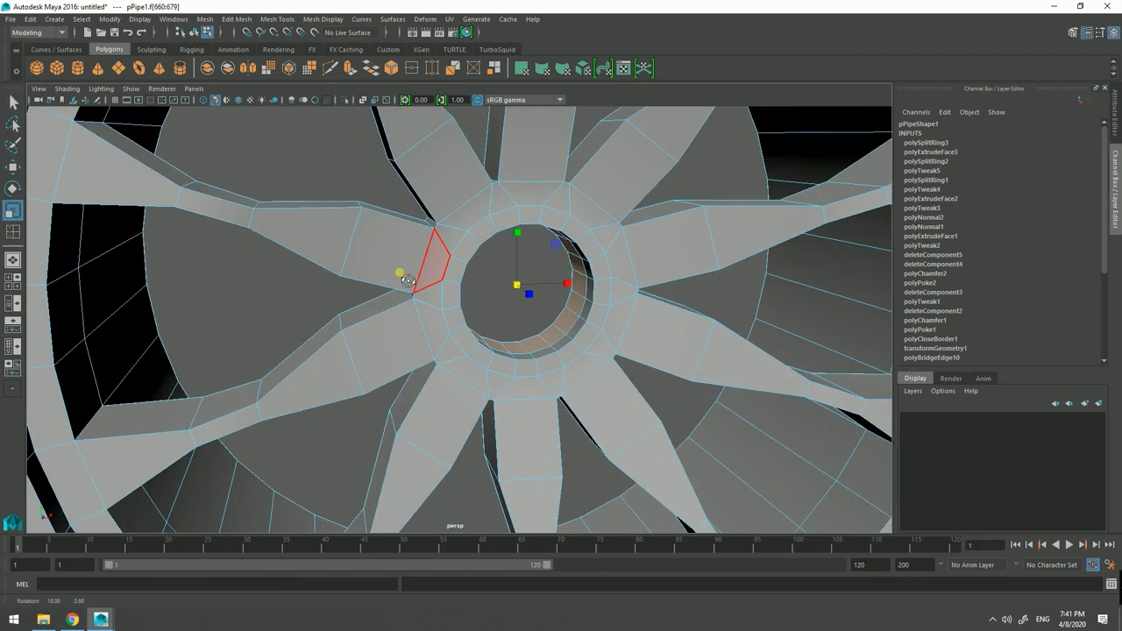
{"action": "left_click_drag", "start_coordinate": [521, 296], "coordinate": [509, 298]}
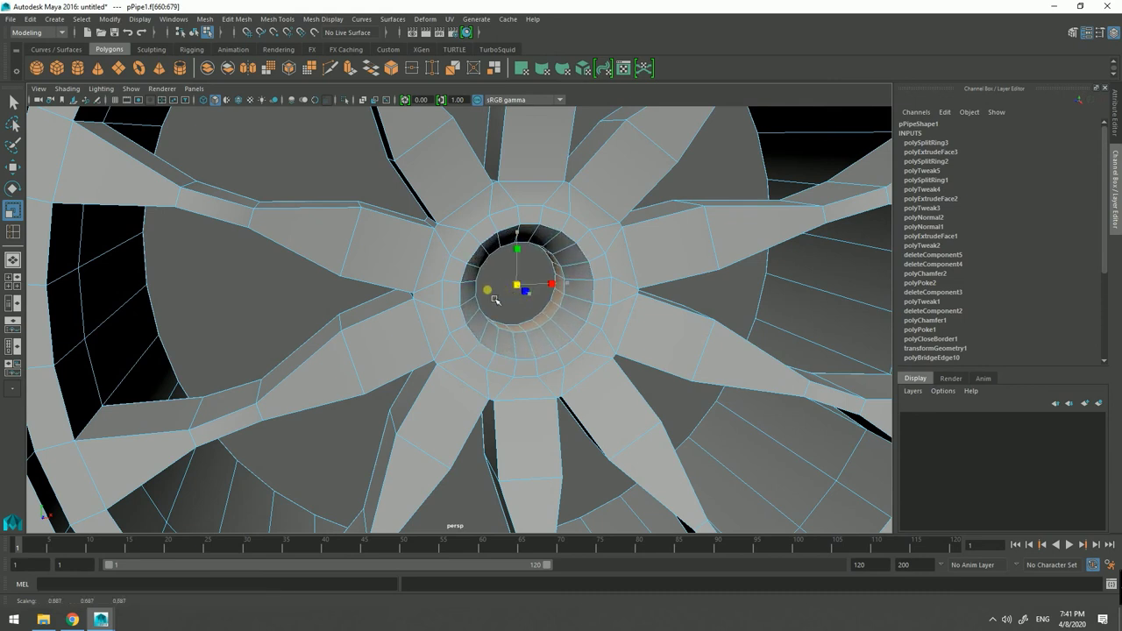
{"action": "mouse_move", "coordinate": [498, 299]}
{"action": "left_mouse_down", "text": "alt"}
{"action": "mouse_move", "coordinate": [517, 303]}
{"action": "mouse_move", "coordinate": [475, 240]}
{"action": "left_mouse_up", "text": "alt"}
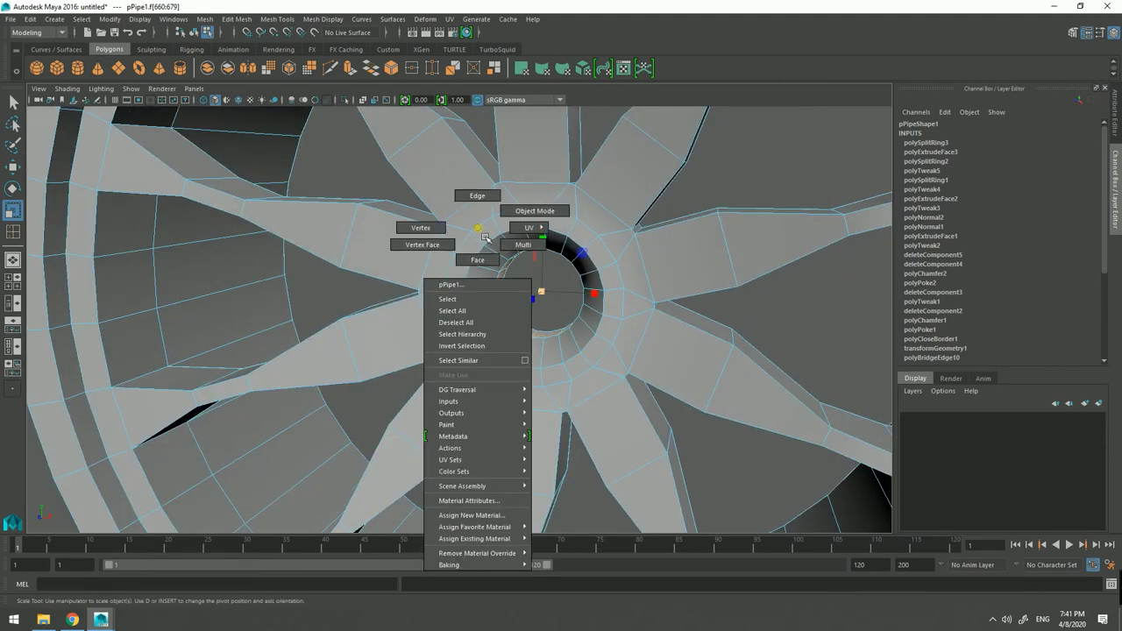
Step: View the wheel from an angled side with the smoothed mesh preview on
{"action": "right_click_drag", "start_coordinate": [476, 240], "coordinate": [532, 210]}
{"action": "scroll", "coordinate": [526, 247], "scroll_direction": "down", "scroll_amount": 5}
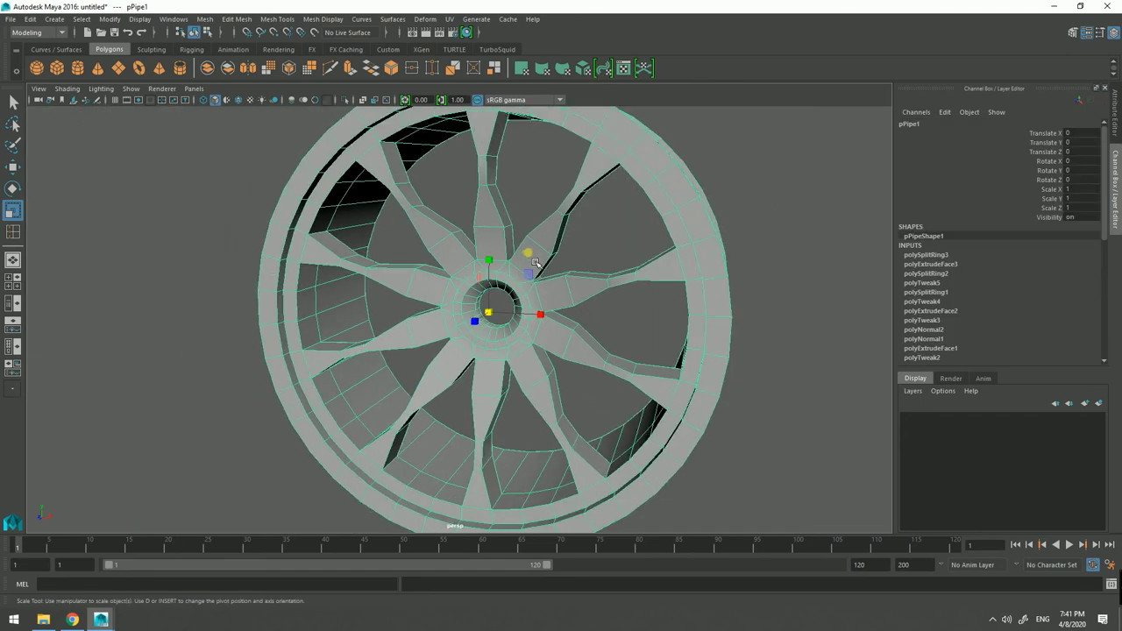
{"action": "scroll", "coordinate": [526, 247], "scroll_direction": "down", "scroll_amount": 3}
{"action": "mouse_move", "coordinate": [526, 250]}
{"action": "left_mouse_down", "text": "alt"}
{"action": "mouse_move", "coordinate": [693, 272]}
{"action": "mouse_move", "coordinate": [495, 259]}
{"action": "mouse_move", "coordinate": [508, 256]}
{"action": "mouse_move", "coordinate": [323, 266]}
{"action": "mouse_move", "coordinate": [623, 268]}
{"action": "mouse_move", "coordinate": [440, 262]}
{"action": "left_mouse_up", "text": "alt"}
{"action": "key", "text": "3"}
{"action": "scroll", "coordinate": [322, 266], "scroll_direction": "up", "scroll_amount": 3}
{"action": "scroll", "coordinate": [623, 268], "scroll_direction": "down", "scroll_amount": 3}
Step: Select the 40-face loop around the outer rim, extrude it, and return to Object Mode
{"action": "right_click", "coordinate": [344, 238]}
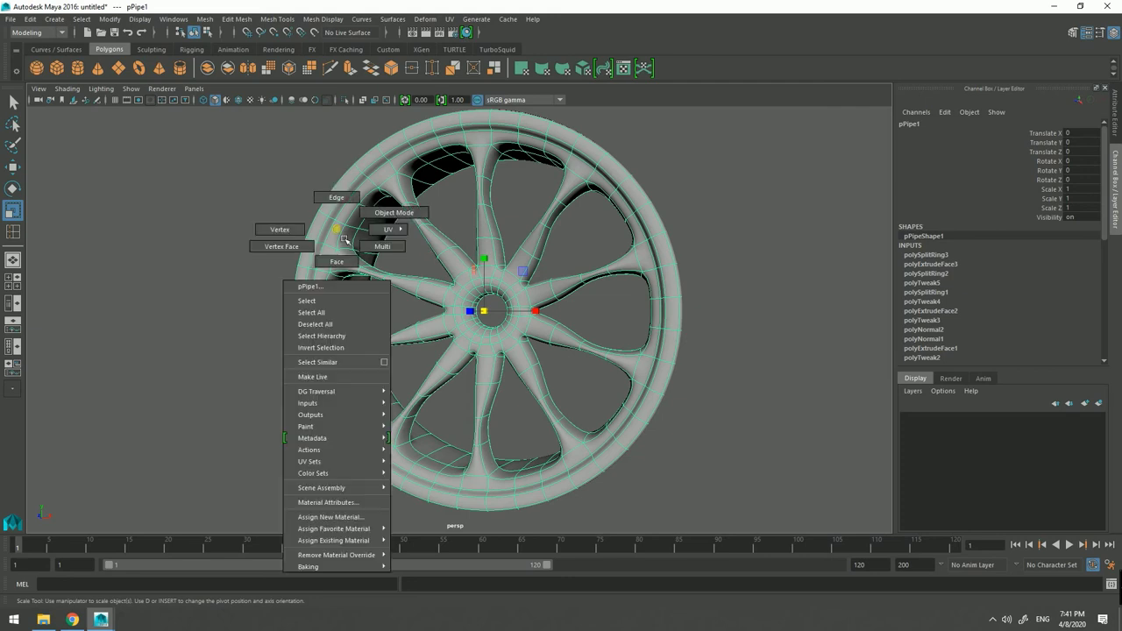
{"action": "left_click", "coordinate": [338, 244]}
{"action": "double_click", "coordinate": [339, 240]}
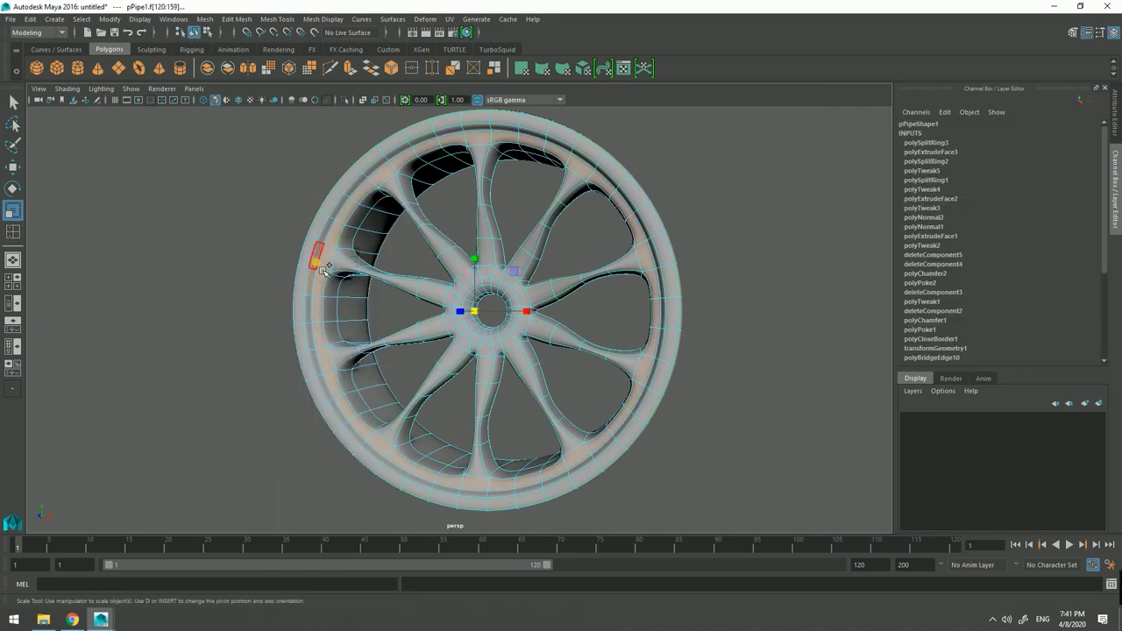
{"action": "left_click", "coordinate": [349, 69]}
{"action": "right_click", "coordinate": [387, 157]}
{"action": "left_click", "coordinate": [435, 158]}
{"action": "mouse_move", "coordinate": [401, 170]}
{"action": "left_mouse_down", "text": "alt"}
{"action": "mouse_move", "coordinate": [449, 245]}
{"action": "mouse_move", "coordinate": [646, 213]}
{"action": "mouse_move", "coordinate": [674, 242]}
{"action": "mouse_move", "coordinate": [672, 261]}
{"action": "mouse_move", "coordinate": [618, 218]}
{"action": "mouse_move", "coordinate": [464, 250]}
{"action": "left_mouse_up", "text": "alt"}
Step: Switch back to the low-poly display and select the 40-face ring around the hub
{"action": "scroll", "coordinate": [431, 293], "scroll_direction": "up", "scroll_amount": 3}
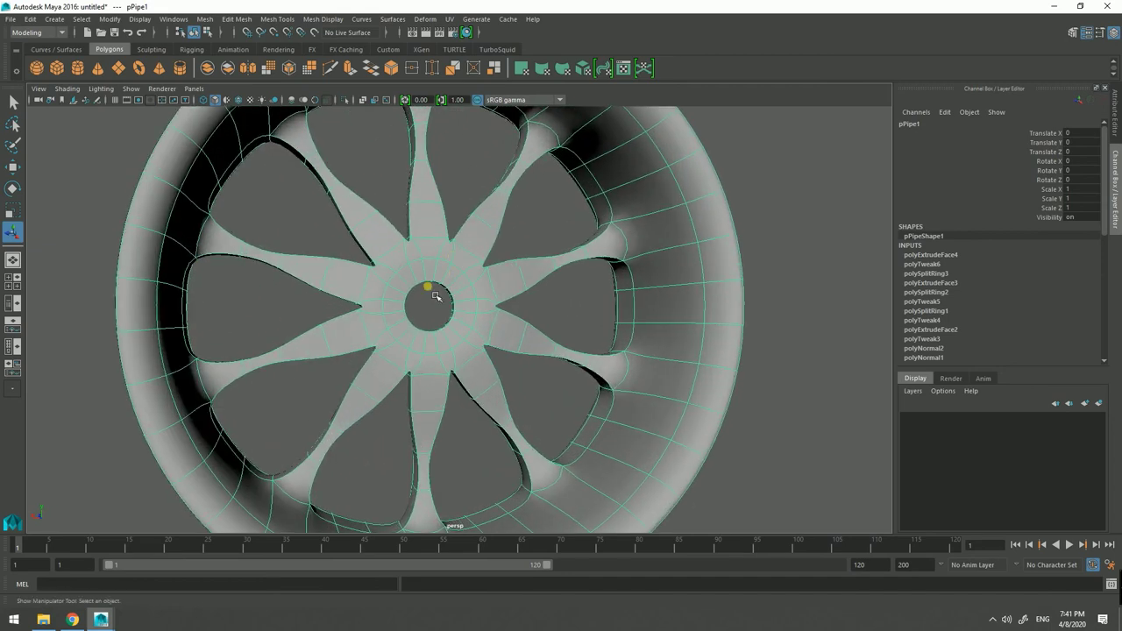
{"action": "scroll", "coordinate": [448, 265], "scroll_direction": "up", "scroll_amount": 3}
{"action": "scroll", "coordinate": [448, 265], "scroll_direction": "up", "scroll_amount": 1}
{"action": "right_click_drag", "start_coordinate": [433, 253], "coordinate": [433, 284]}
{"action": "left_click", "coordinate": [419, 282]}
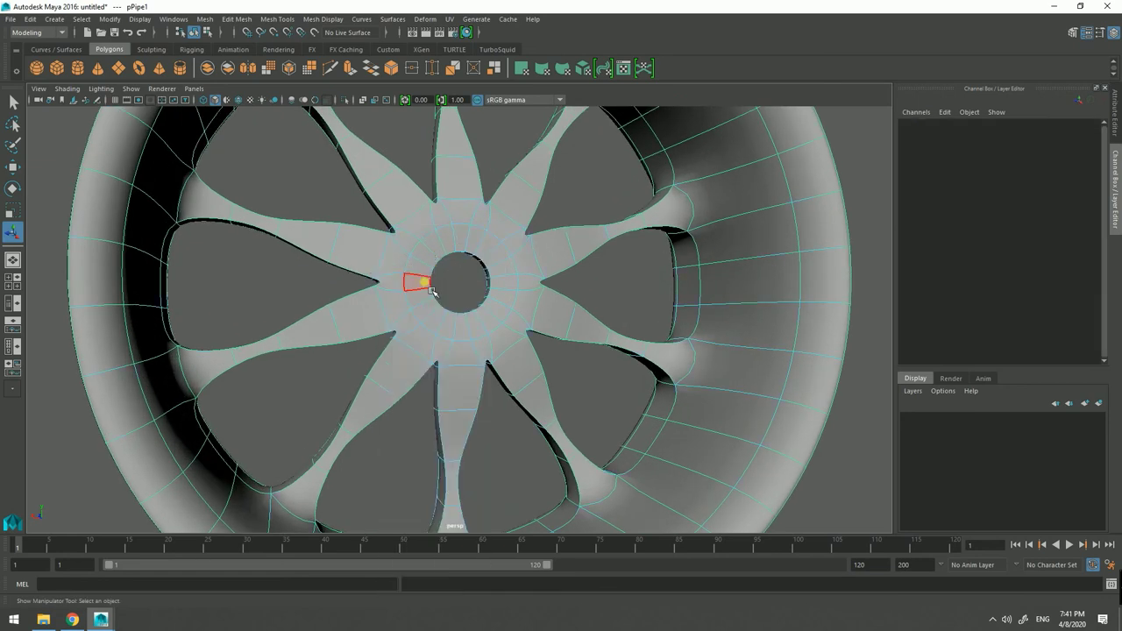
{"action": "key", "text": "1"}
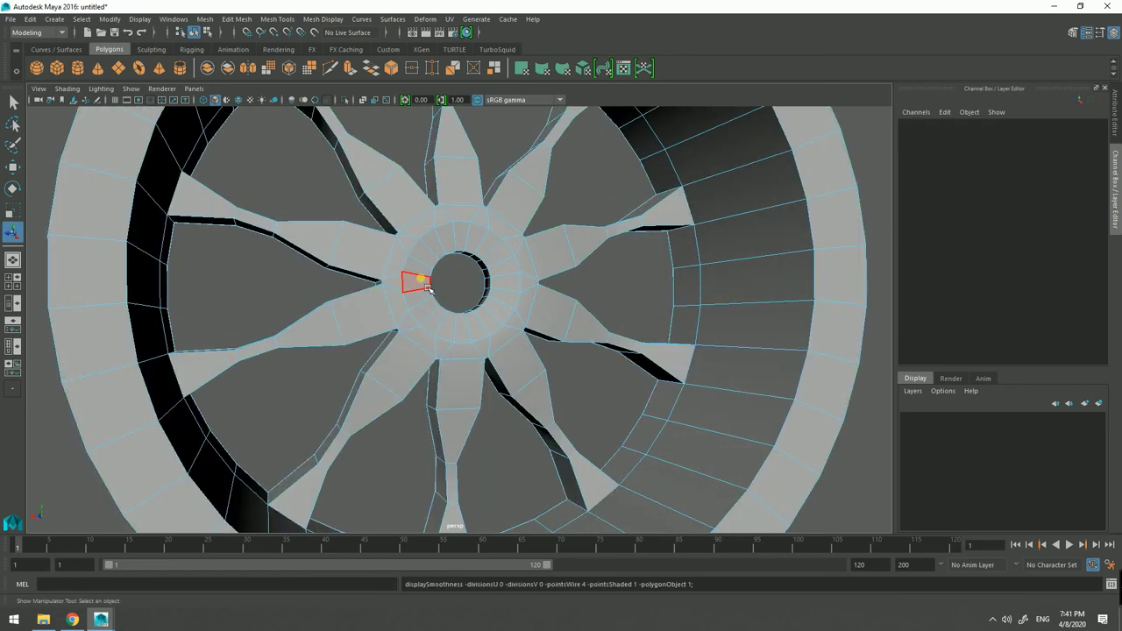
{"action": "right_click", "coordinate": [427, 288]}
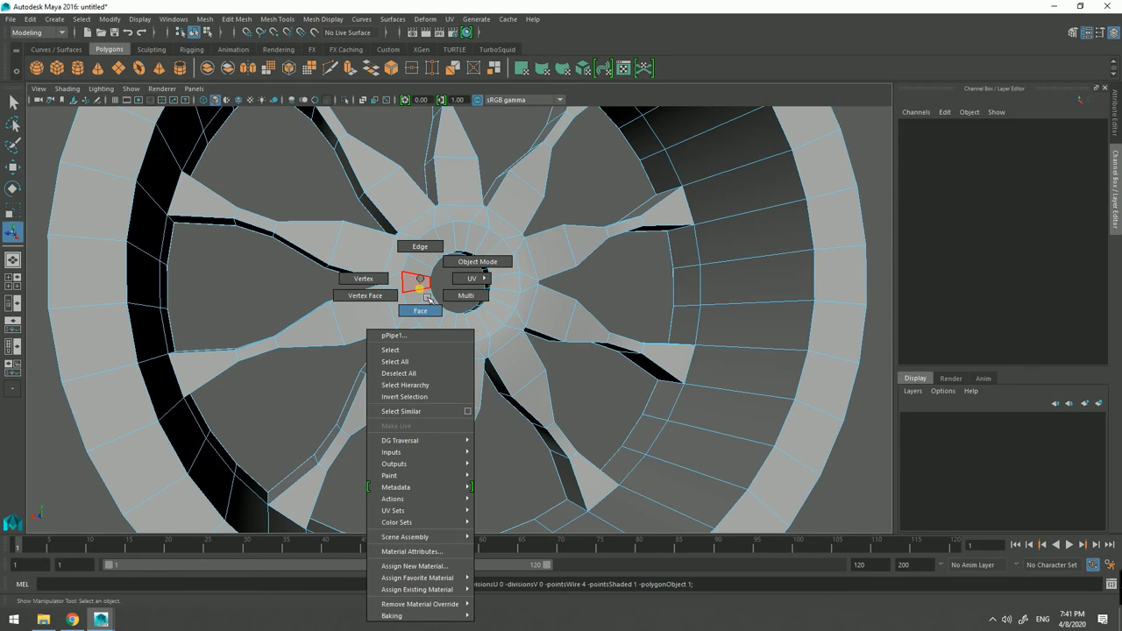
{"action": "left_click", "coordinate": [430, 319]}
{"action": "left_click", "coordinate": [425, 291]}
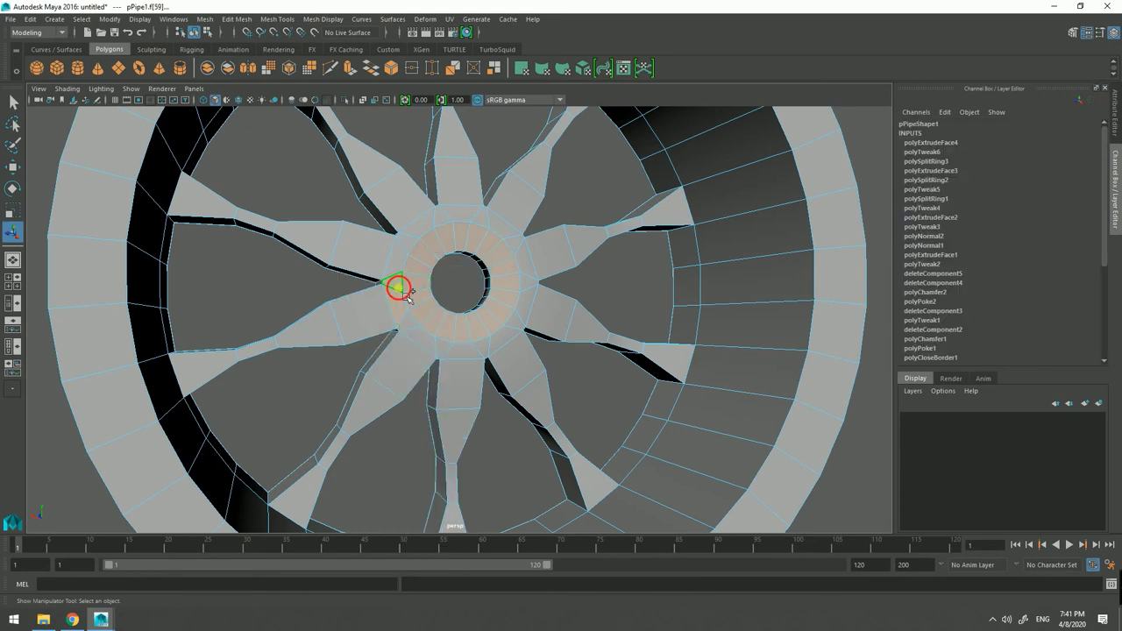
Step: Move the hub face ring about 0.969 along X and extrude it into a collar
{"action": "left_click_drag", "start_coordinate": [328, 243], "coordinate": [115, 191], "text": "alt"}
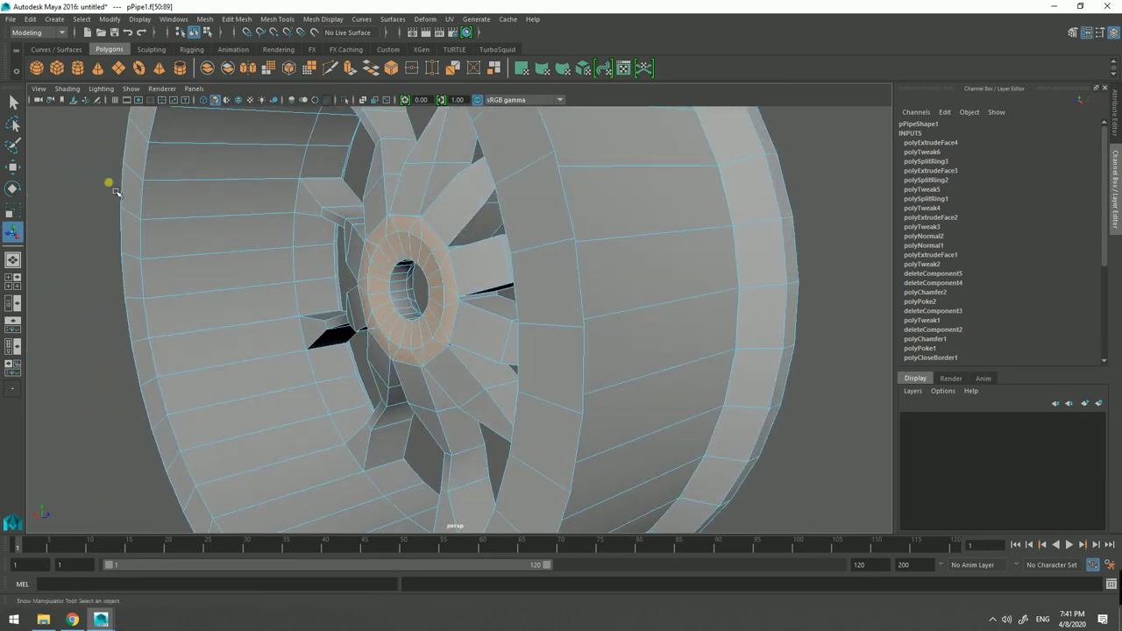
{"action": "left_click", "coordinate": [19, 168]}
{"action": "mouse_move", "coordinate": [450, 295]}
{"action": "left_mouse_down"}
{"action": "mouse_move", "coordinate": [424, 305]}
{"action": "mouse_move", "coordinate": [344, 118]}
{"action": "left_mouse_up"}
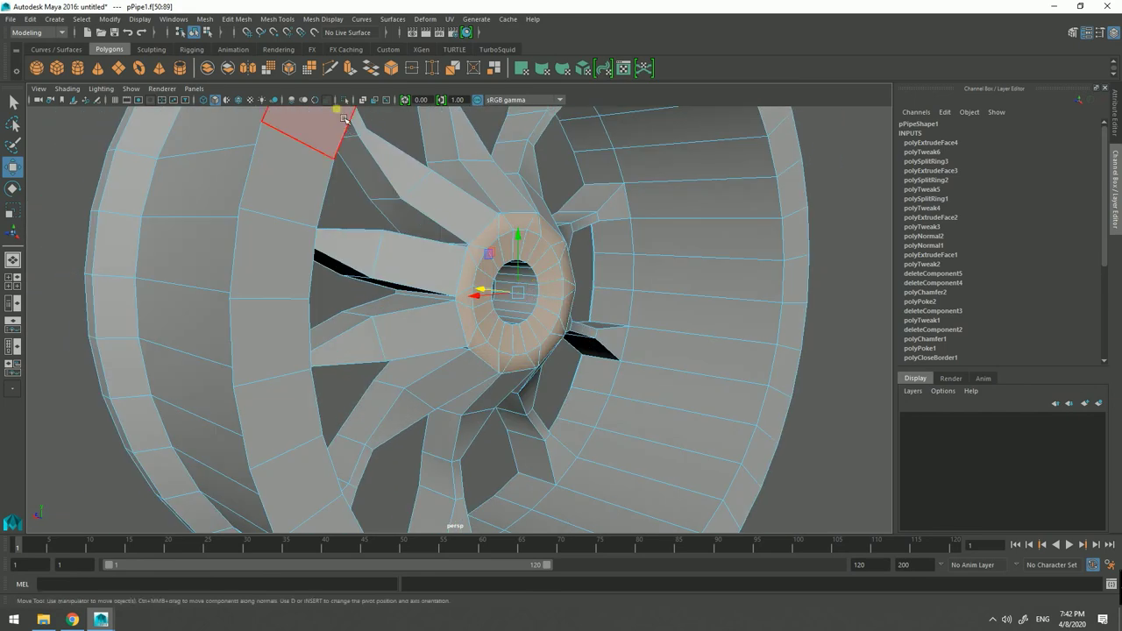
{"action": "right_click", "coordinate": [458, 198]}
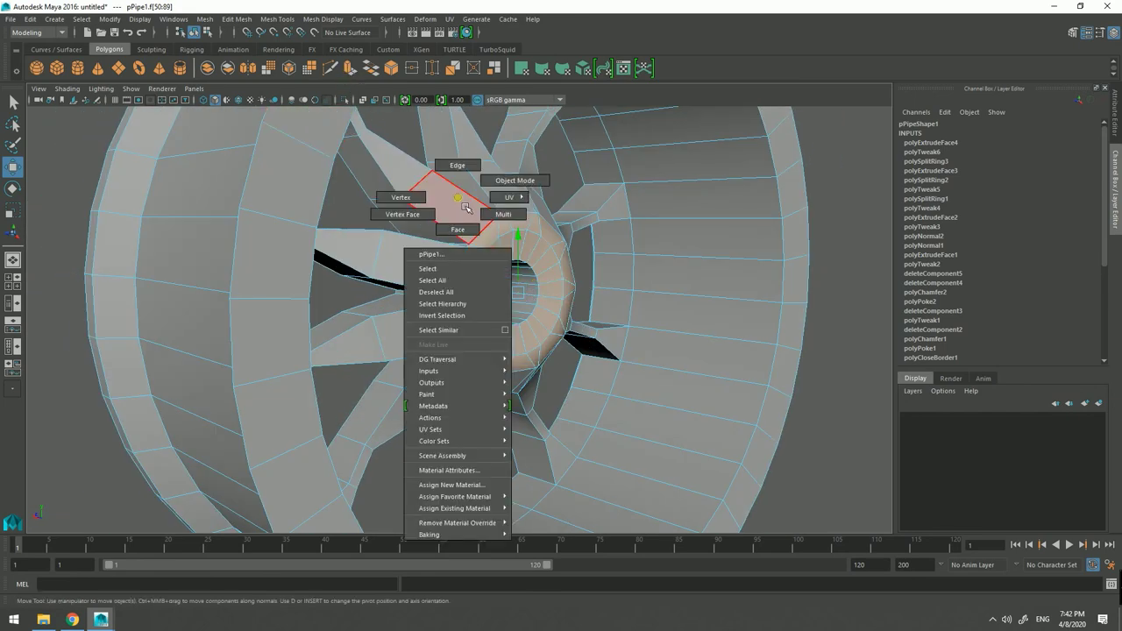
{"action": "left_click", "coordinate": [463, 207]}
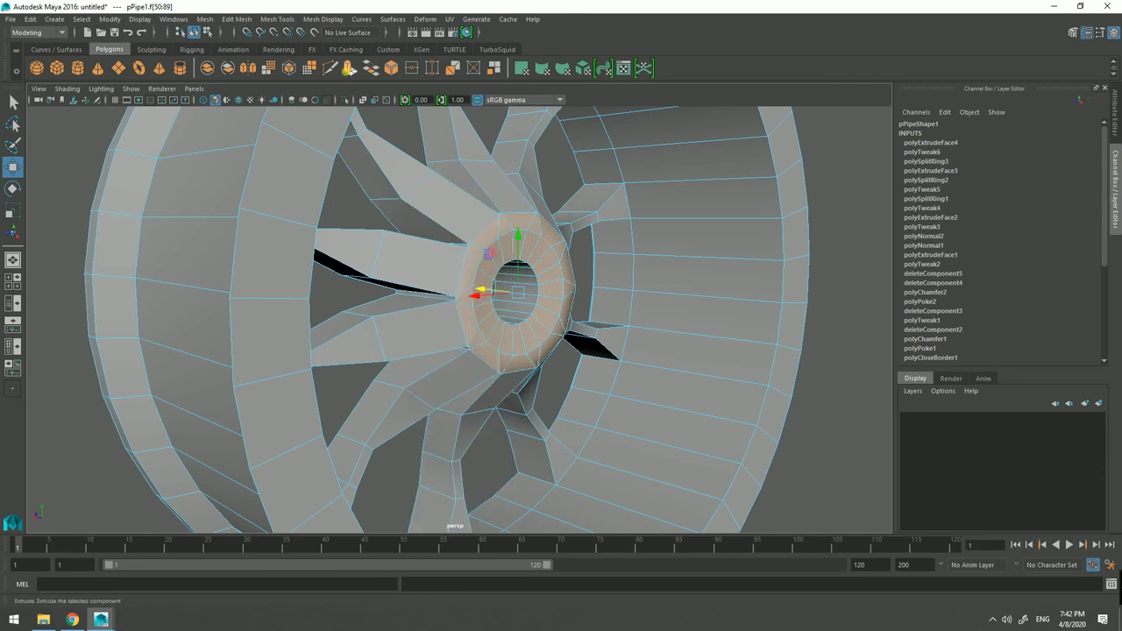
{"action": "left_click", "coordinate": [349, 68]}
Step: Select the face loop inside the rim barrel and extrude it, creating polyExtrudeFace6
{"action": "key", "text": "3"}
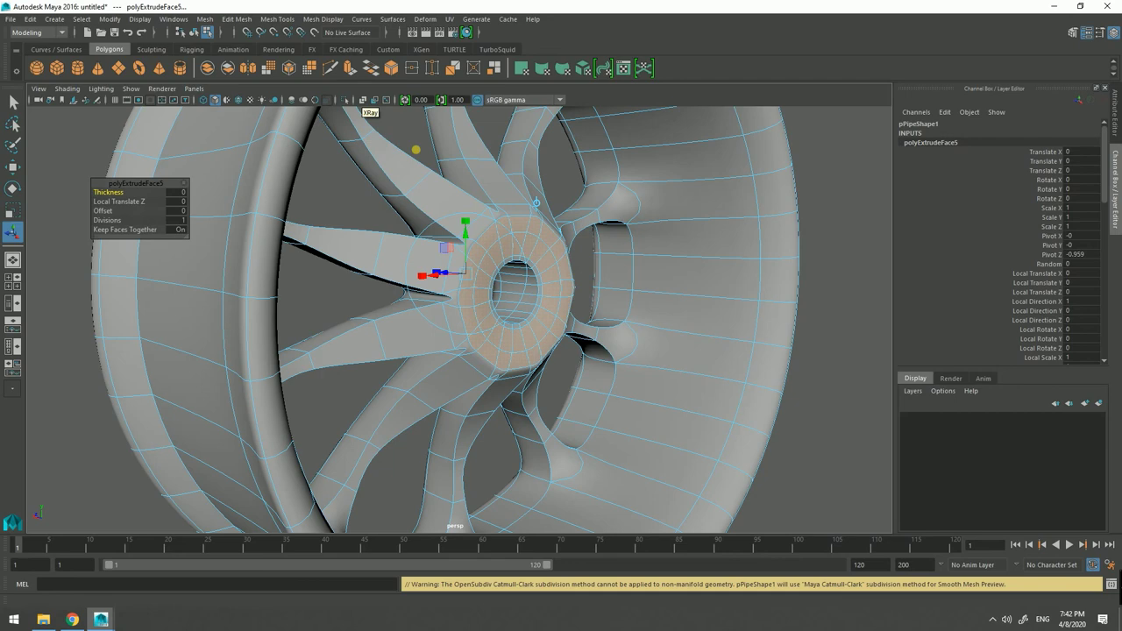
{"action": "right_click_drag", "start_coordinate": [460, 167], "coordinate": [489, 200]}
{"action": "mouse_move", "coordinate": [490, 220]}
{"action": "left_mouse_down", "text": "alt"}
{"action": "mouse_move", "coordinate": [389, 249]}
{"action": "mouse_move", "coordinate": [380, 220]}
{"action": "mouse_move", "coordinate": [476, 218]}
{"action": "left_mouse_up", "text": "alt"}
{"action": "mouse_move", "coordinate": [476, 218]}
{"action": "right_mouse_down", "text": "alt"}
{"action": "mouse_move", "coordinate": [650, 254]}
{"action": "mouse_move", "coordinate": [613, 245]}
{"action": "mouse_move", "coordinate": [612, 274]}
{"action": "right_mouse_up", "text": "alt"}
{"action": "left_click", "coordinate": [610, 276]}
{"action": "key", "text": "b"}
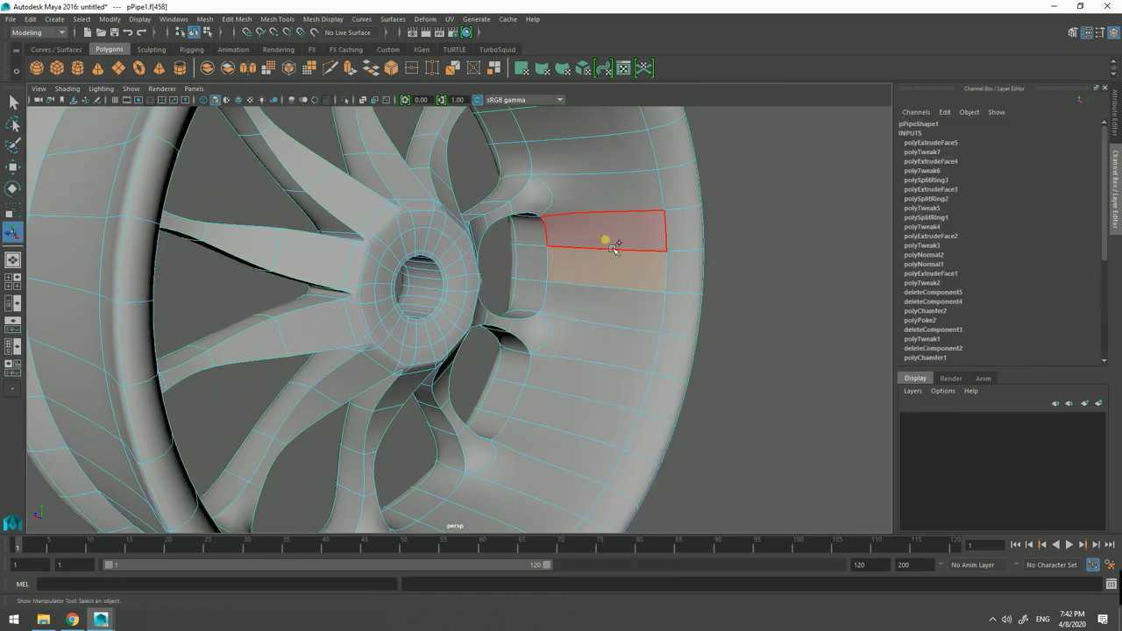
{"action": "left_click", "coordinate": [706, 275]}
{"action": "right_click_drag", "start_coordinate": [707, 275], "coordinate": [418, 289], "text": "alt"}
{"action": "mouse_move", "coordinate": [418, 288]}
{"action": "left_mouse_down", "text": "alt"}
{"action": "mouse_move", "coordinate": [271, 271]}
{"action": "mouse_move", "coordinate": [318, 280]}
{"action": "mouse_move", "coordinate": [324, 298]}
{"action": "left_mouse_up", "text": "alt"}
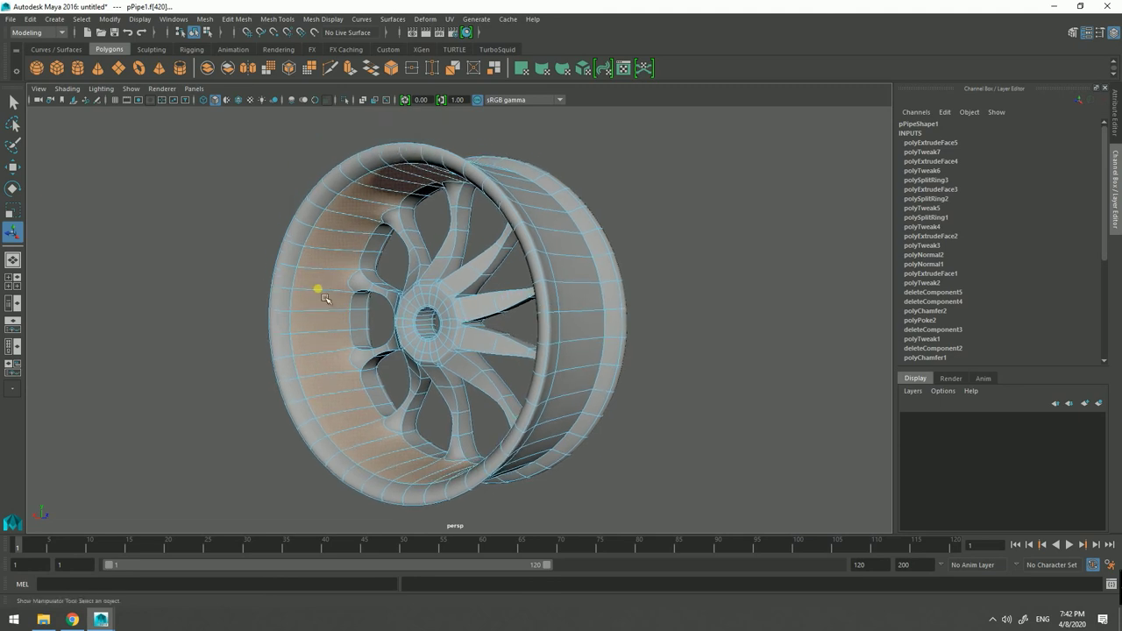
{"action": "left_click", "coordinate": [348, 70]}
{"action": "right_click_drag", "start_coordinate": [401, 197], "coordinate": [481, 204]}
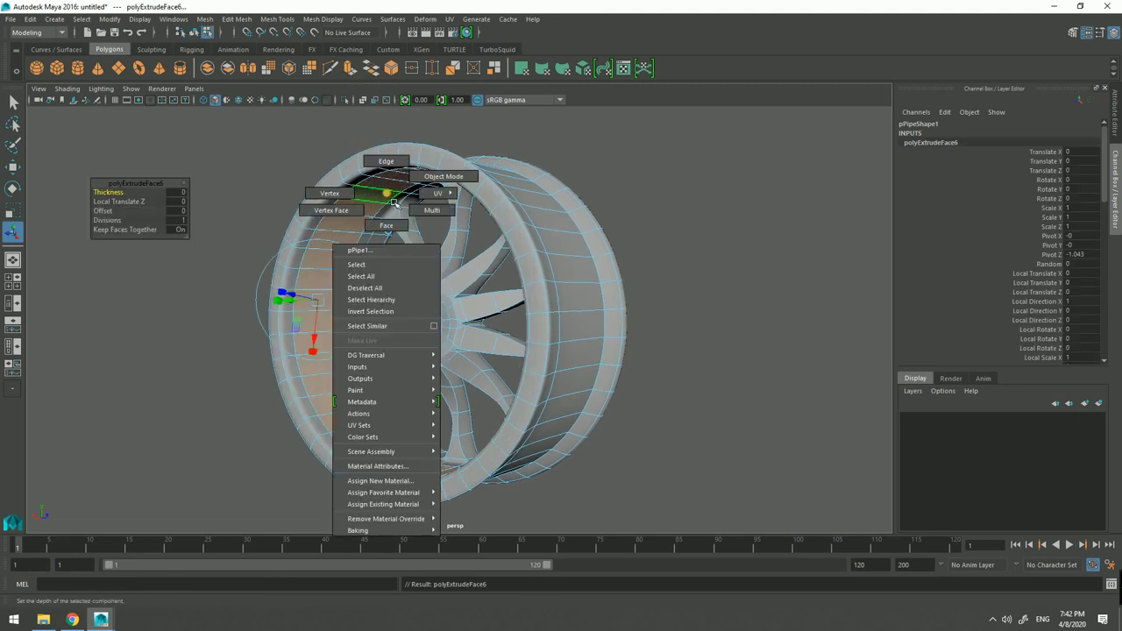
{"action": "mouse_move", "coordinate": [481, 205]}
{"action": "left_mouse_down", "text": "alt"}
{"action": "mouse_move", "coordinate": [463, 225]}
{"action": "mouse_move", "coordinate": [418, 237]}
{"action": "mouse_move", "coordinate": [403, 241]}
{"action": "mouse_move", "coordinate": [426, 235]}
{"action": "mouse_move", "coordinate": [409, 222]}
{"action": "mouse_move", "coordinate": [386, 231]}
{"action": "mouse_move", "coordinate": [411, 234]}
{"action": "mouse_move", "coordinate": [400, 225]}
{"action": "left_mouse_up", "text": "alt"}
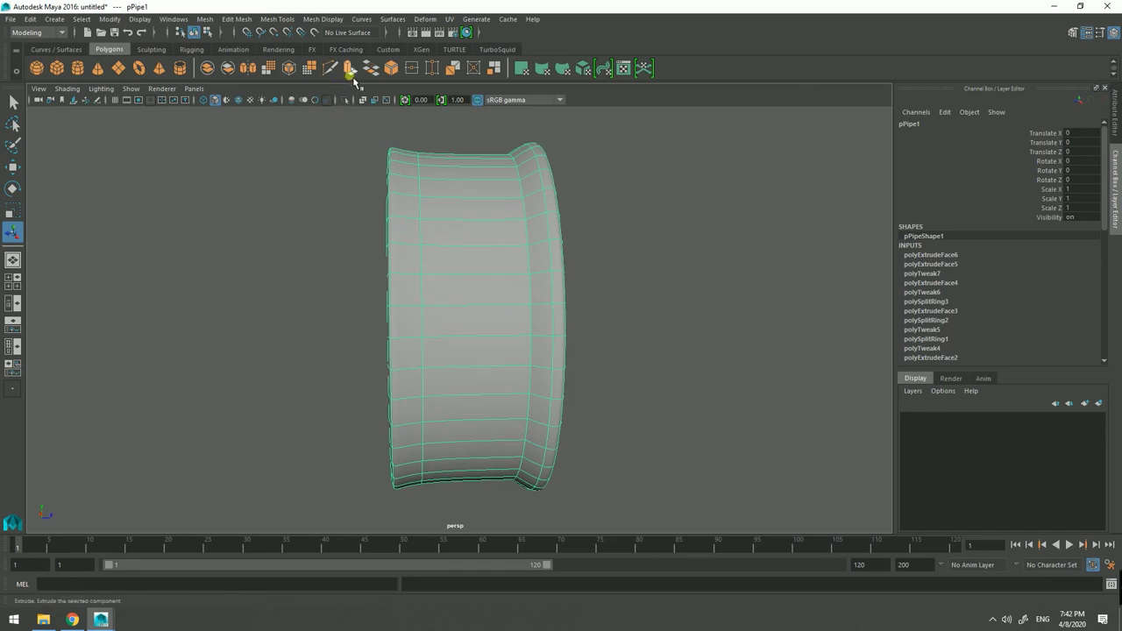
Step: Insert edge loop polySplitRing4 near the barrel's back edge, then reselect the whole wheel
{"action": "left_click", "coordinate": [277, 18]}
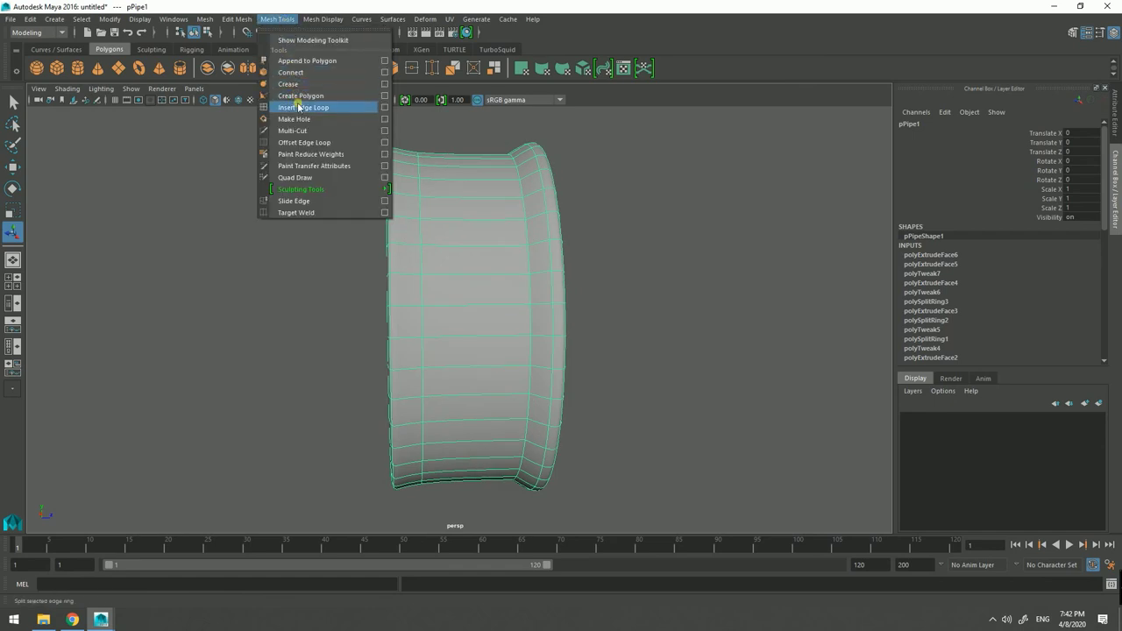
{"action": "left_click", "coordinate": [299, 106]}
{"action": "left_click_drag", "start_coordinate": [403, 198], "coordinate": [396, 191]}
{"action": "left_click", "coordinate": [16, 104]}
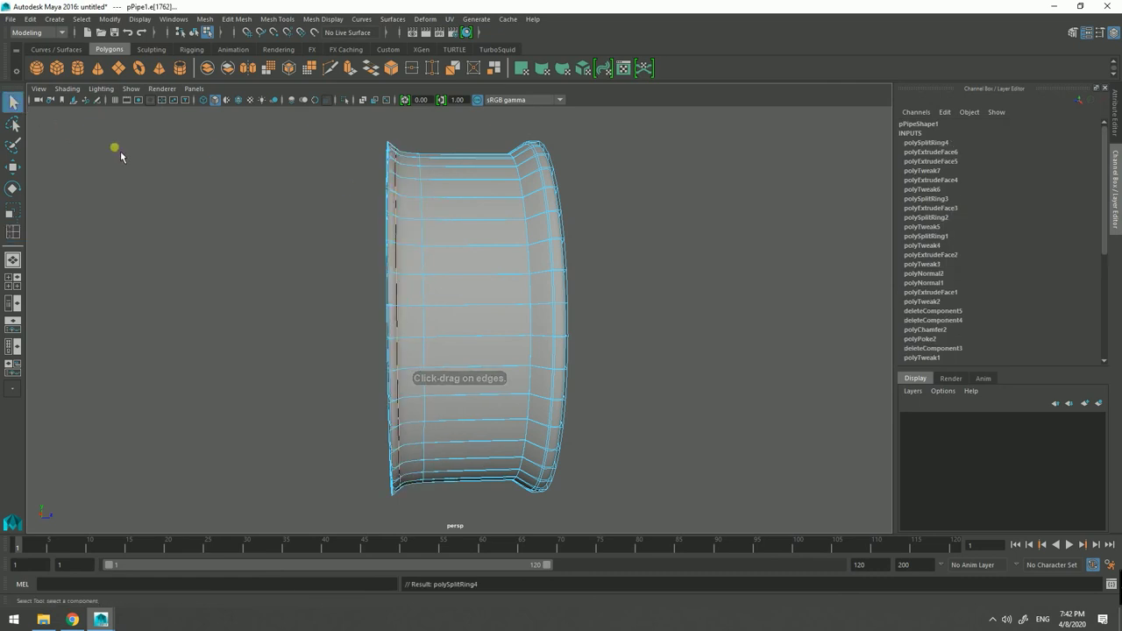
{"action": "right_click_drag", "start_coordinate": [394, 187], "coordinate": [431, 189]}
{"action": "left_click", "coordinate": [431, 191]}
{"action": "mouse_move", "coordinate": [430, 193]}
{"action": "left_mouse_down", "text": "alt"}
{"action": "mouse_move", "coordinate": [549, 199]}
{"action": "mouse_move", "coordinate": [514, 200]}
{"action": "mouse_move", "coordinate": [483, 220]}
{"action": "mouse_move", "coordinate": [508, 240]}
{"action": "mouse_move", "coordinate": [389, 234]}
{"action": "left_mouse_up", "text": "alt"}
{"action": "scroll", "coordinate": [389, 234], "scroll_direction": "up", "scroll_amount": 3}
{"action": "mouse_move", "coordinate": [463, 237]}
{"action": "left_mouse_down", "text": "alt"}
{"action": "mouse_move", "coordinate": [446, 263]}
{"action": "mouse_move", "coordinate": [424, 257]}
{"action": "left_mouse_up", "text": "alt"}
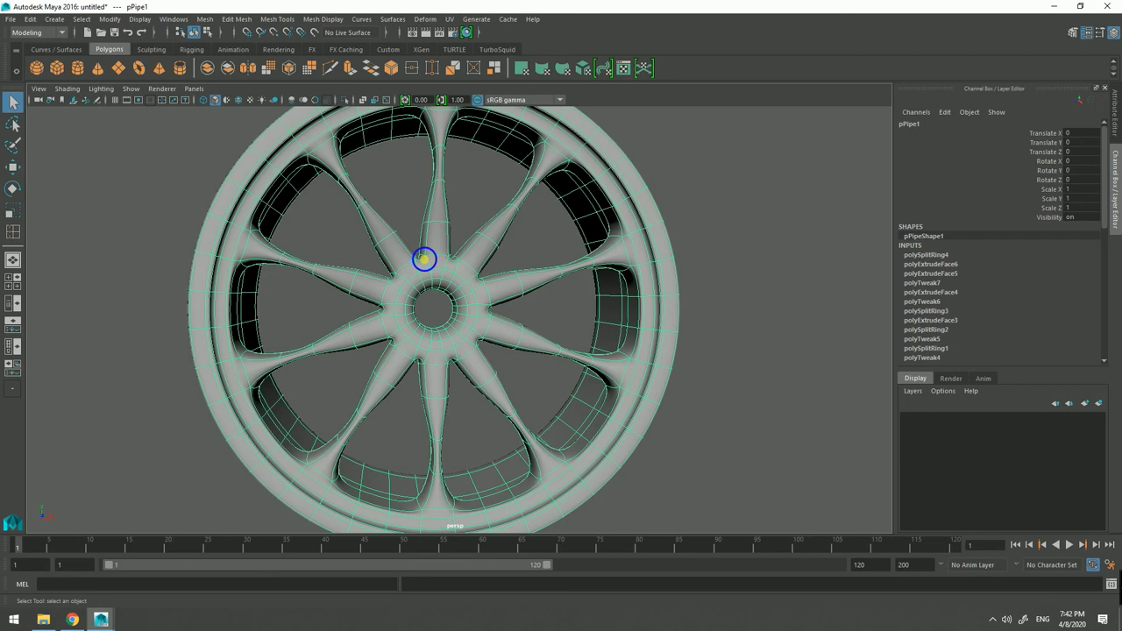
Step: Select the face strips along every spoke, from hub to rim
{"action": "scroll", "coordinate": [426, 257], "scroll_direction": "up", "scroll_amount": 2}
{"action": "right_click_drag", "start_coordinate": [464, 269], "coordinate": [474, 301]}
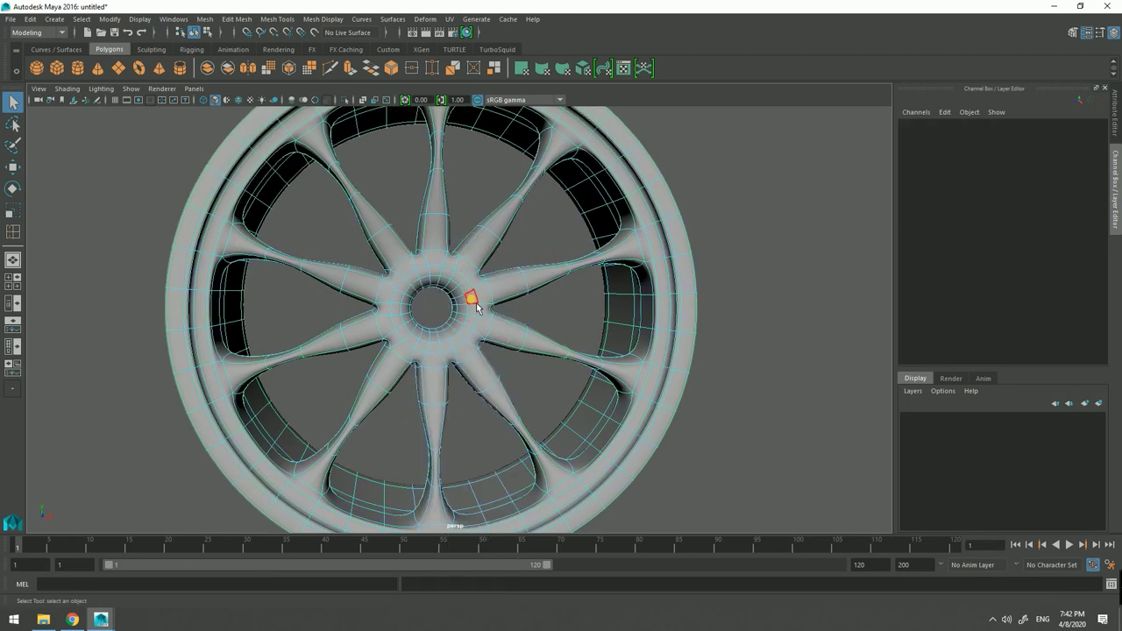
{"action": "left_click", "coordinate": [472, 295]}
{"action": "left_click", "coordinate": [490, 315]}
{"action": "double_click", "coordinate": [605, 268], "text": "shift"}
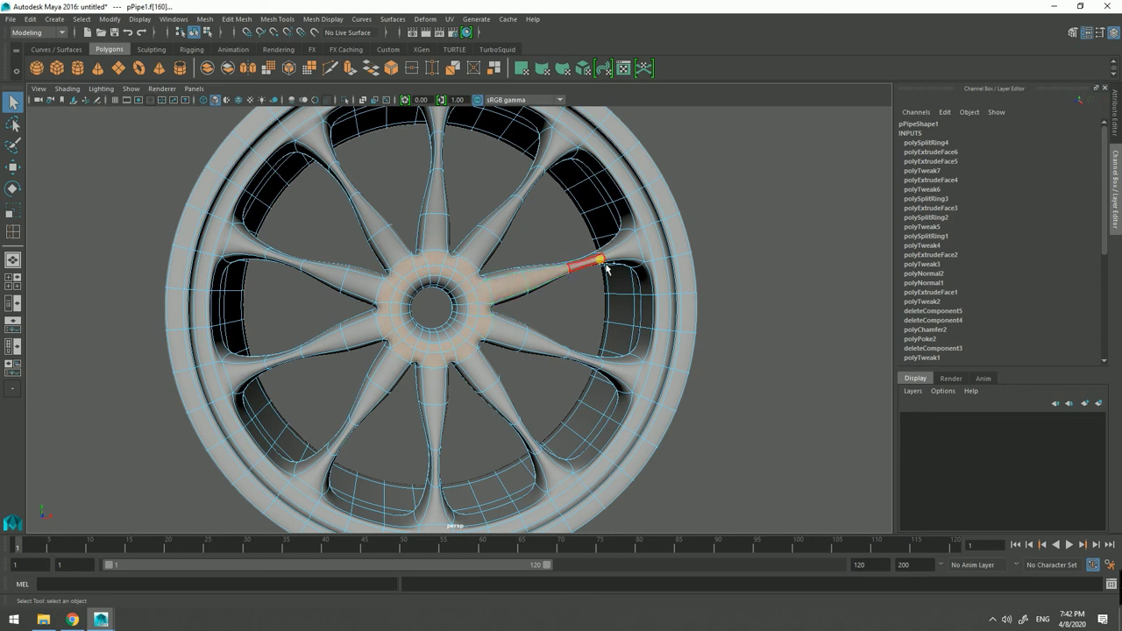
{"action": "left_click", "coordinate": [547, 358], "text": "shift"}
{"action": "mouse_move", "coordinate": [555, 375]}
{"action": "left_mouse_down", "text": "alt"}
{"action": "mouse_move", "coordinate": [533, 353]}
{"action": "mouse_move", "coordinate": [538, 343]}
{"action": "left_mouse_up", "text": "alt"}
{"action": "left_click_drag", "start_coordinate": [625, 370], "coordinate": [531, 427]}
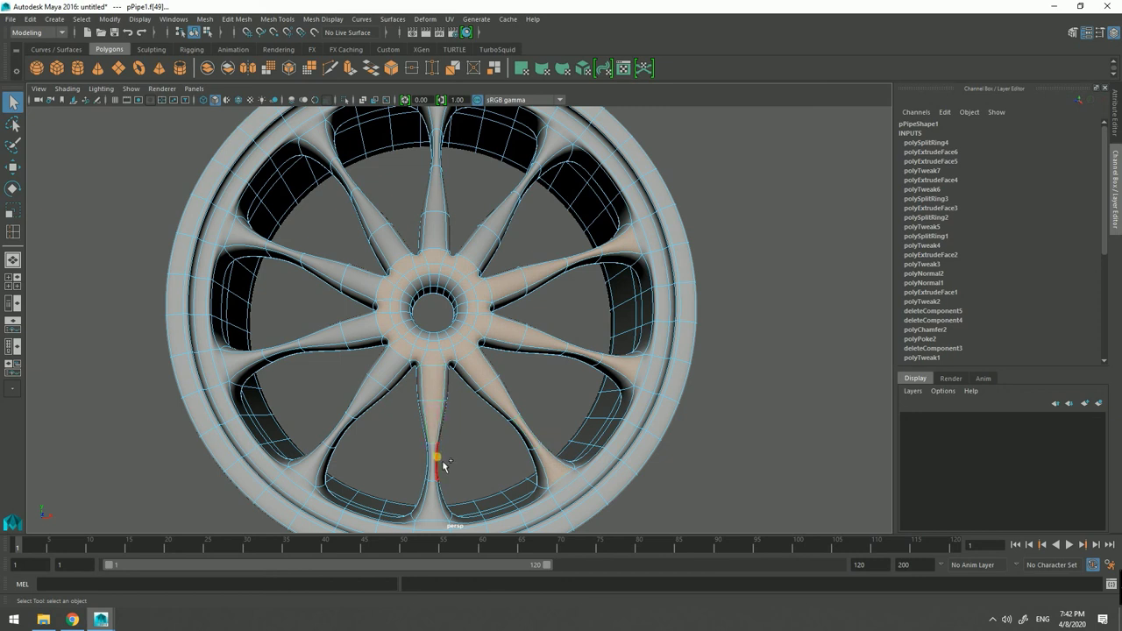
{"action": "left_click_drag", "start_coordinate": [394, 380], "coordinate": [322, 474]}
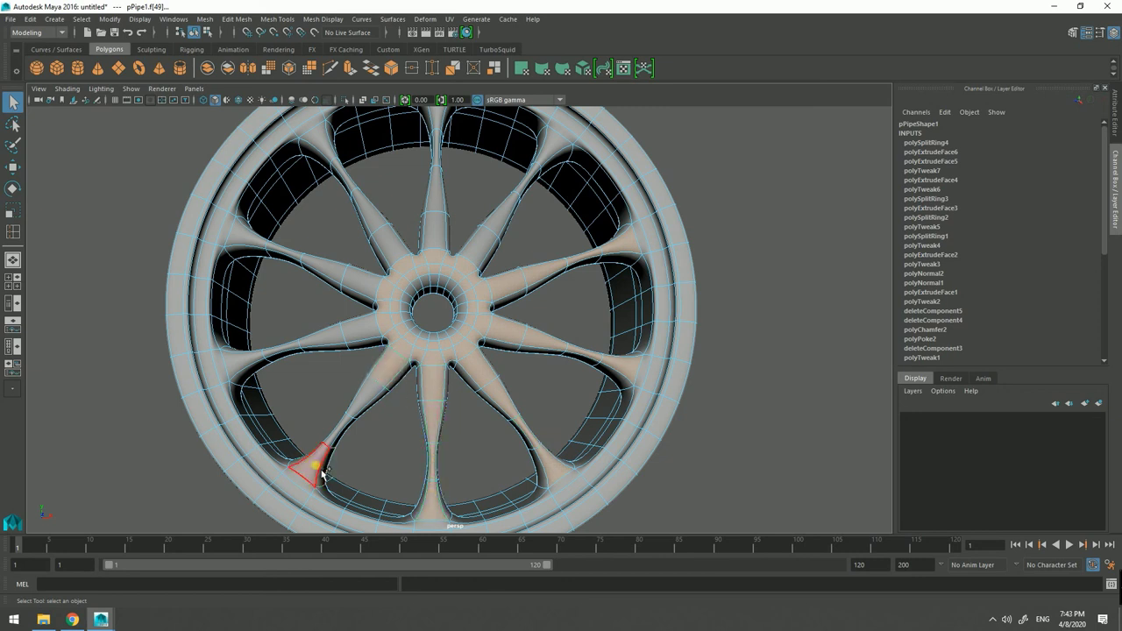
{"action": "left_click_drag", "start_coordinate": [349, 342], "coordinate": [249, 366]}
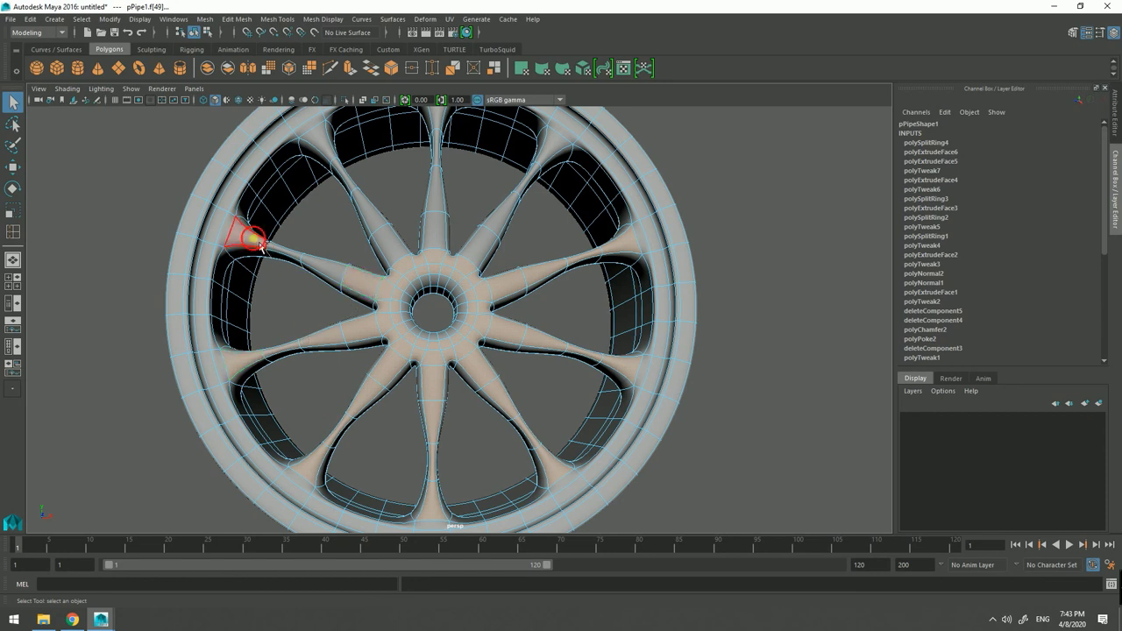
{"action": "left_click_drag", "start_coordinate": [388, 243], "coordinate": [317, 144]}
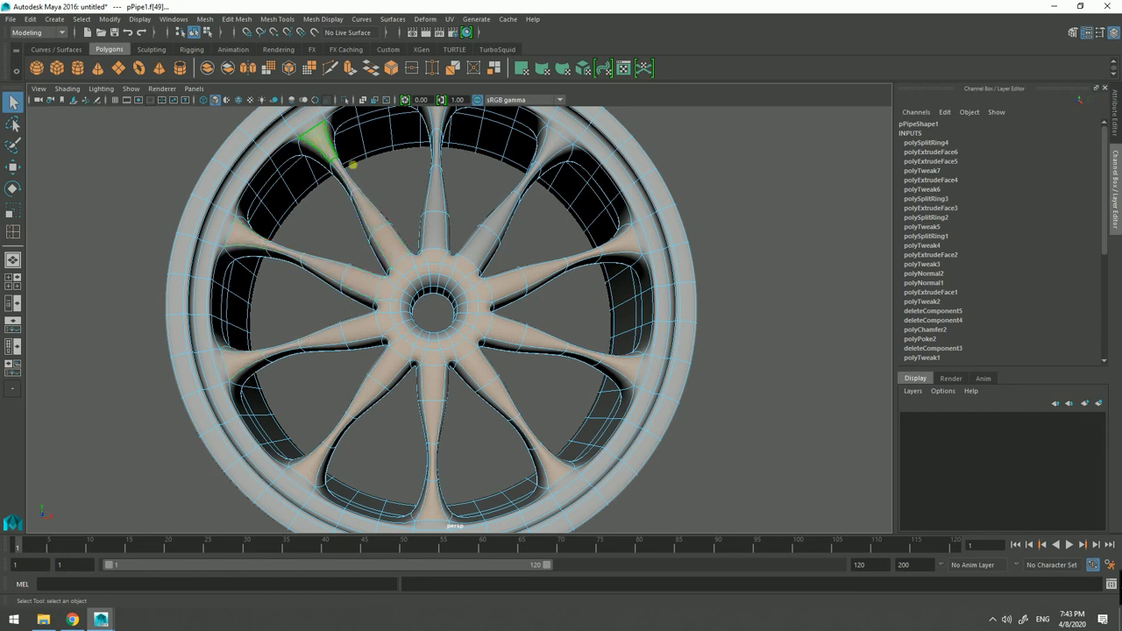
{"action": "left_click_drag", "start_coordinate": [487, 248], "coordinate": [548, 171]}
Step: Extrude the selected spoke faces and inspect the smoothed wheel from several angles
{"action": "mouse_move", "coordinate": [570, 242]}
{"action": "left_mouse_down", "text": "alt"}
{"action": "mouse_move", "coordinate": [489, 250]}
{"action": "mouse_move", "coordinate": [423, 282]}
{"action": "left_mouse_up", "text": "alt"}
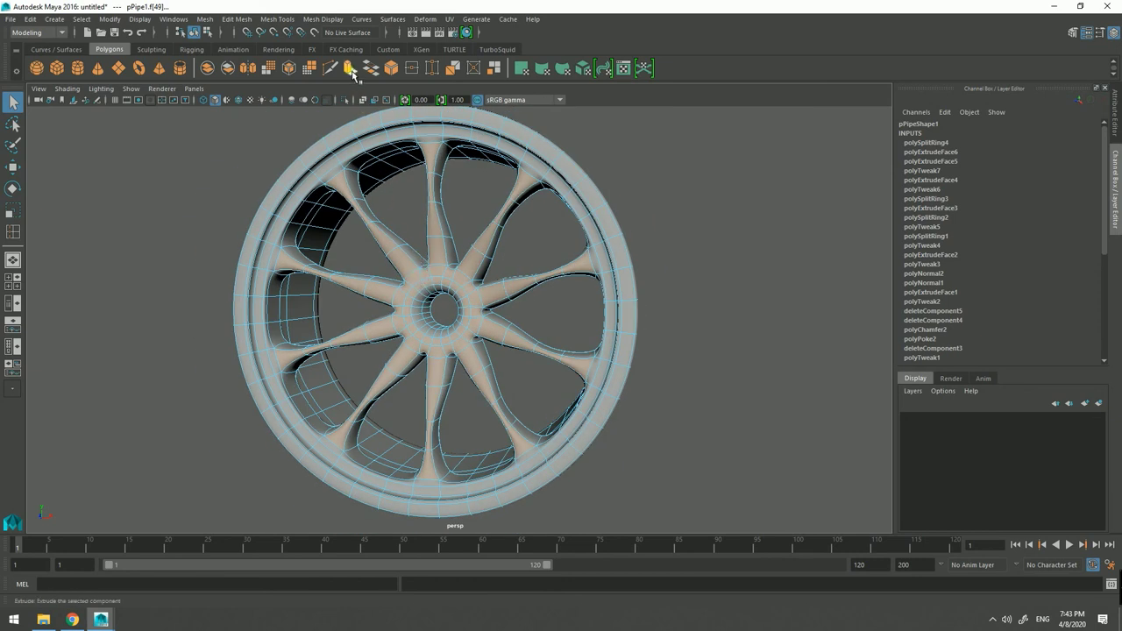
{"action": "left_click", "coordinate": [353, 75]}
{"action": "right_click_drag", "start_coordinate": [438, 219], "coordinate": [522, 204]}
{"action": "mouse_move", "coordinate": [512, 248]}
{"action": "left_mouse_down", "text": "alt"}
{"action": "mouse_move", "coordinate": [418, 255]}
{"action": "mouse_move", "coordinate": [453, 253]}
{"action": "left_mouse_up", "text": "alt"}
{"action": "mouse_move", "coordinate": [453, 253]}
{"action": "right_mouse_down", "text": "alt"}
{"action": "mouse_move", "coordinate": [496, 257]}
{"action": "mouse_move", "coordinate": [446, 291]}
{"action": "right_mouse_up", "text": "alt"}
{"action": "mouse_move", "coordinate": [446, 291]}
{"action": "left_mouse_down", "text": "alt"}
{"action": "mouse_move", "coordinate": [363, 323]}
{"action": "mouse_move", "coordinate": [347, 307]}
{"action": "left_mouse_up", "text": "alt"}
{"action": "right_click_drag", "start_coordinate": [341, 312], "coordinate": [329, 304], "text": "alt"}
{"action": "mouse_move", "coordinate": [329, 304]}
{"action": "left_mouse_down", "text": "alt"}
{"action": "mouse_move", "coordinate": [320, 317]}
{"action": "mouse_move", "coordinate": [446, 317]}
{"action": "mouse_move", "coordinate": [416, 290]}
{"action": "left_mouse_up", "text": "alt"}
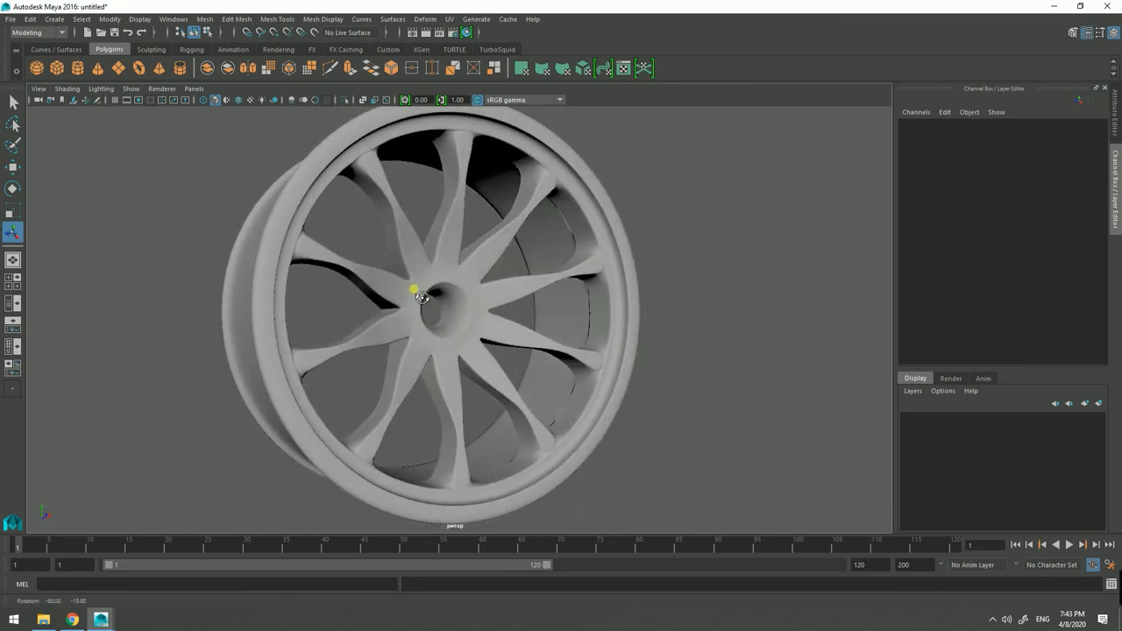
Step: Turn on Wireframe on Shaded to reveal the ten-spoke mesh edges over the wheel
{"action": "left_click", "coordinate": [241, 99]}
{"action": "mouse_move", "coordinate": [288, 170]}
{"action": "left_mouse_down", "text": "alt"}
{"action": "mouse_move", "coordinate": [494, 283]}
{"action": "mouse_move", "coordinate": [433, 296]}
{"action": "mouse_move", "coordinate": [488, 297]}
{"action": "mouse_move", "coordinate": [509, 281]}
{"action": "mouse_move", "coordinate": [502, 275]}
{"action": "mouse_move", "coordinate": [475, 295]}
{"action": "mouse_move", "coordinate": [325, 296]}
{"action": "mouse_move", "coordinate": [280, 283]}
{"action": "mouse_move", "coordinate": [269, 291]}
{"action": "mouse_move", "coordinate": [259, 279]}
{"action": "mouse_move", "coordinate": [326, 314]}
{"action": "left_mouse_up", "text": "alt"}
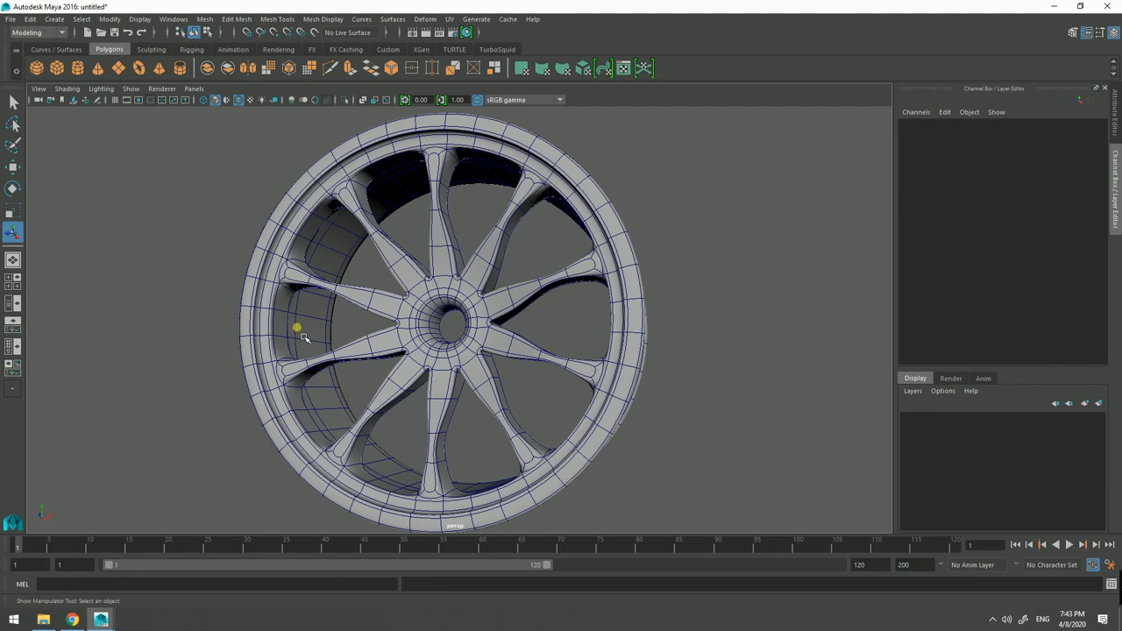